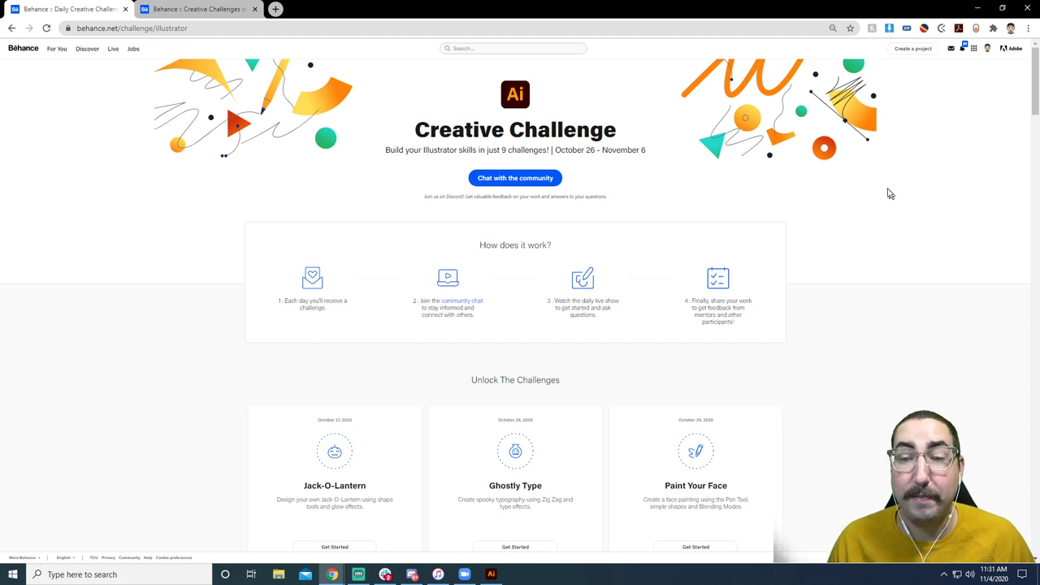
Scroll the Illustrator challenge page down to the Falling Leaf Brush card.
scroll(878, 181, down, 3)
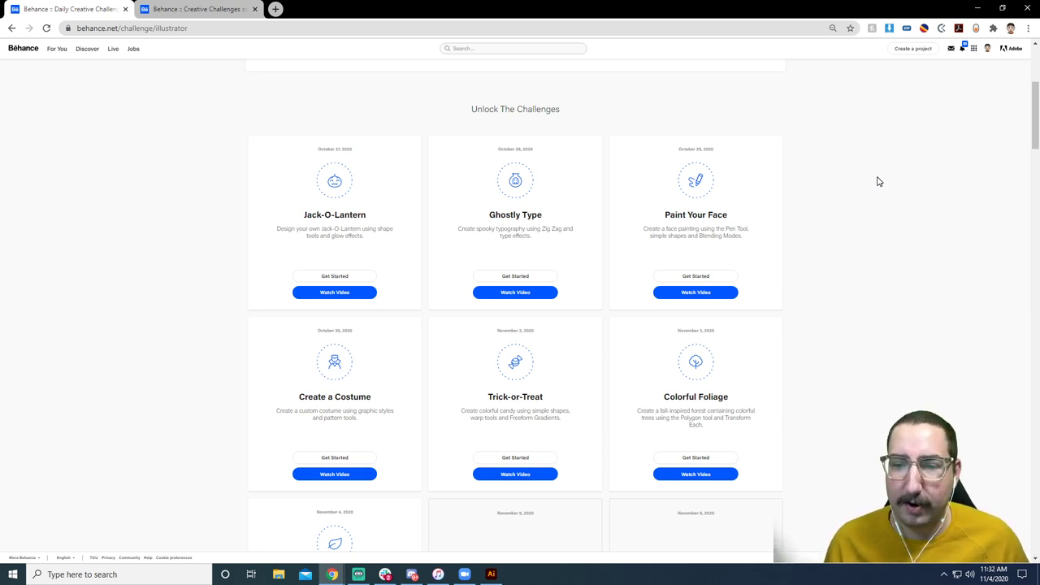
scroll(878, 181, down, 2)
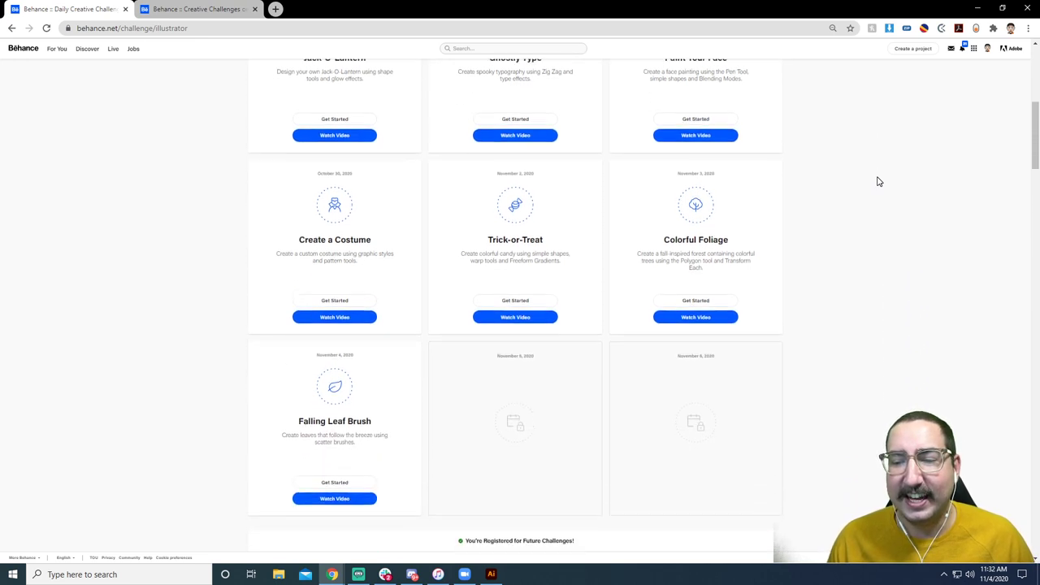
scroll(870, 181, up, 1)
scroll(865, 181, down, 3)
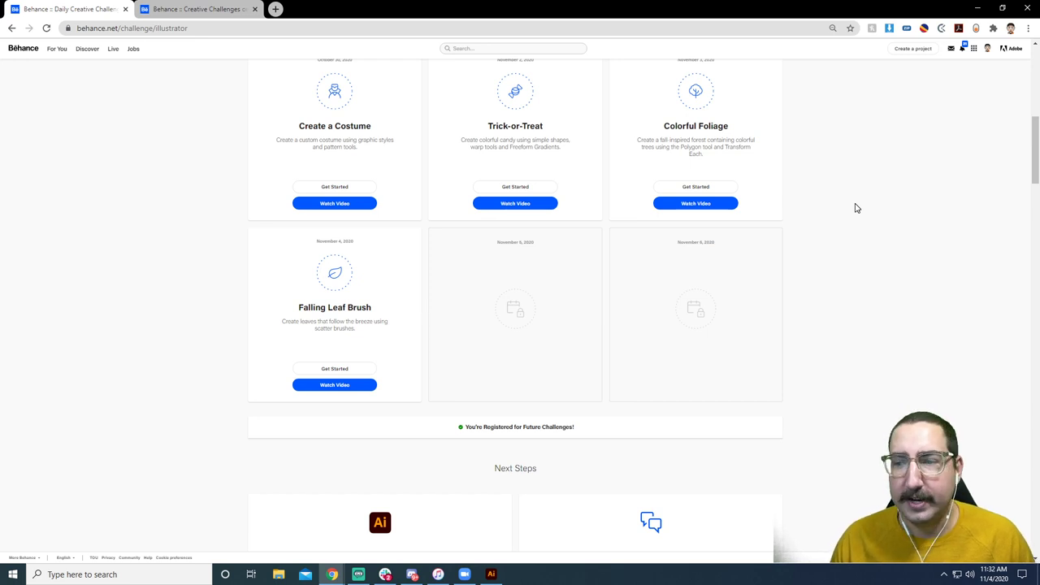
Browse the Photoshop Daily Creative Challenge project from the Creative Challenges tab, then close it.
click(199, 12)
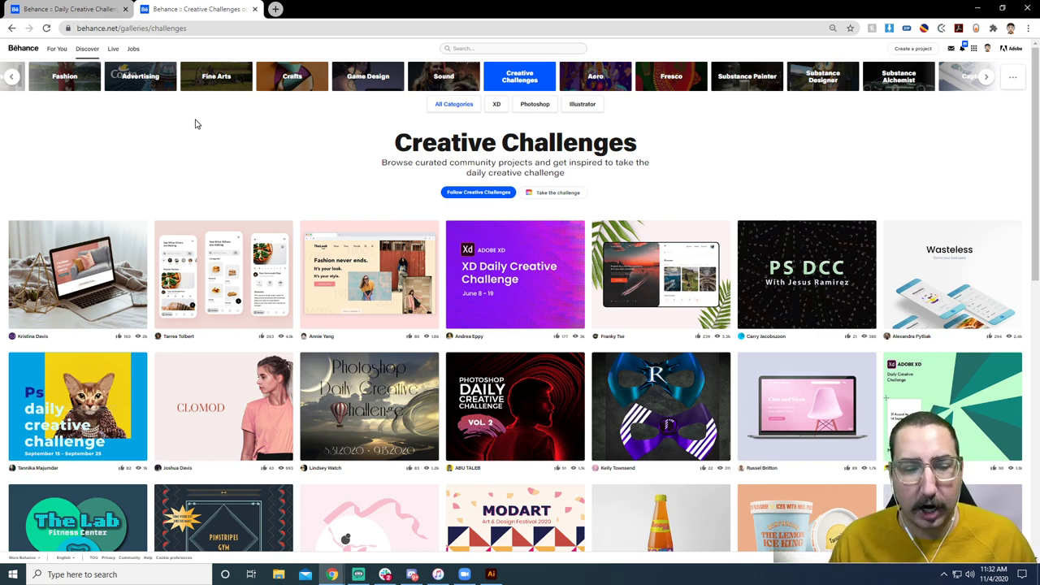
click(355, 398)
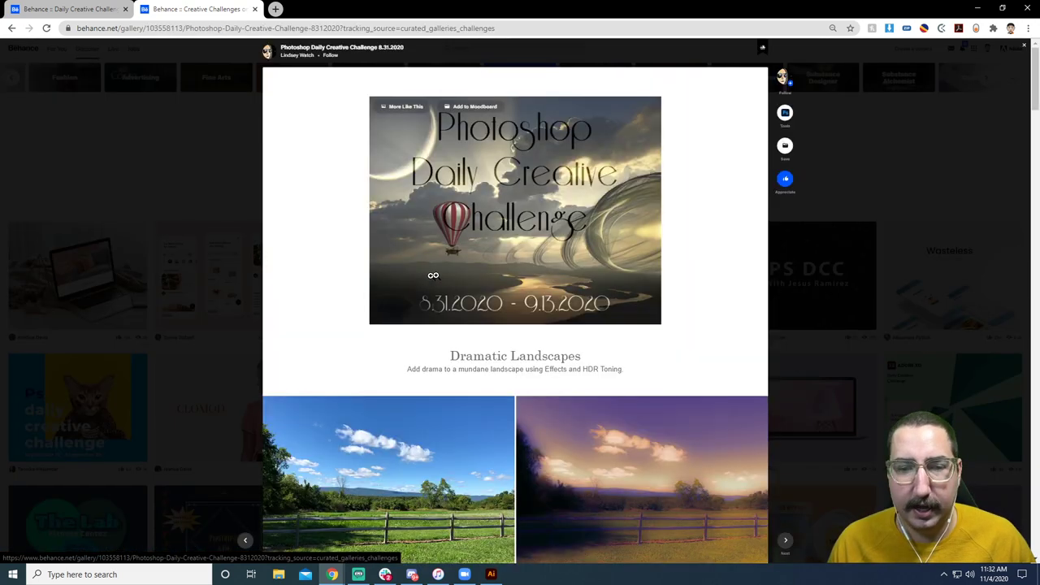
scroll(743, 281, down, 4)
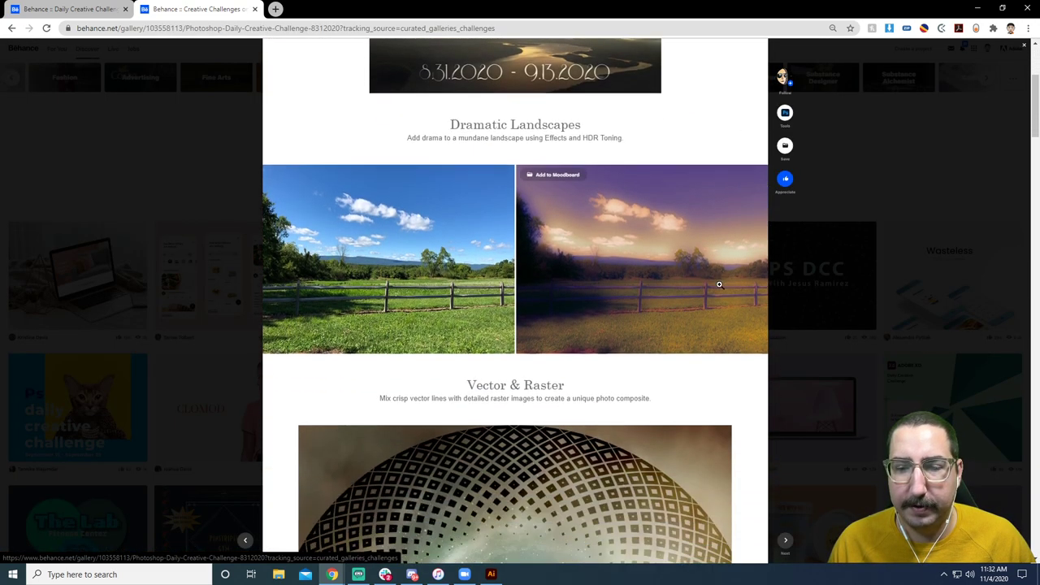
scroll(728, 299, down, 8)
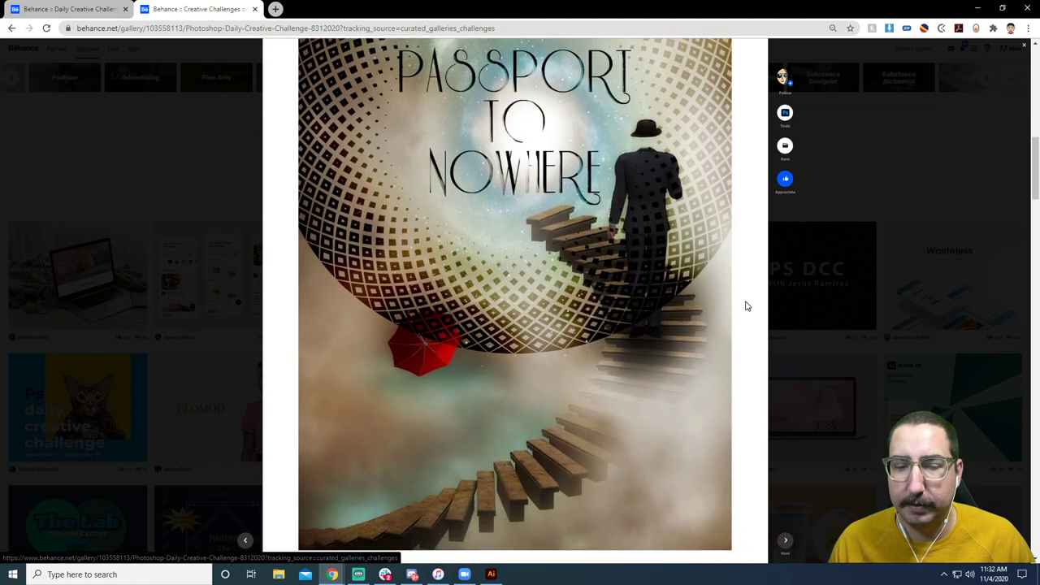
scroll(747, 305, down, 7)
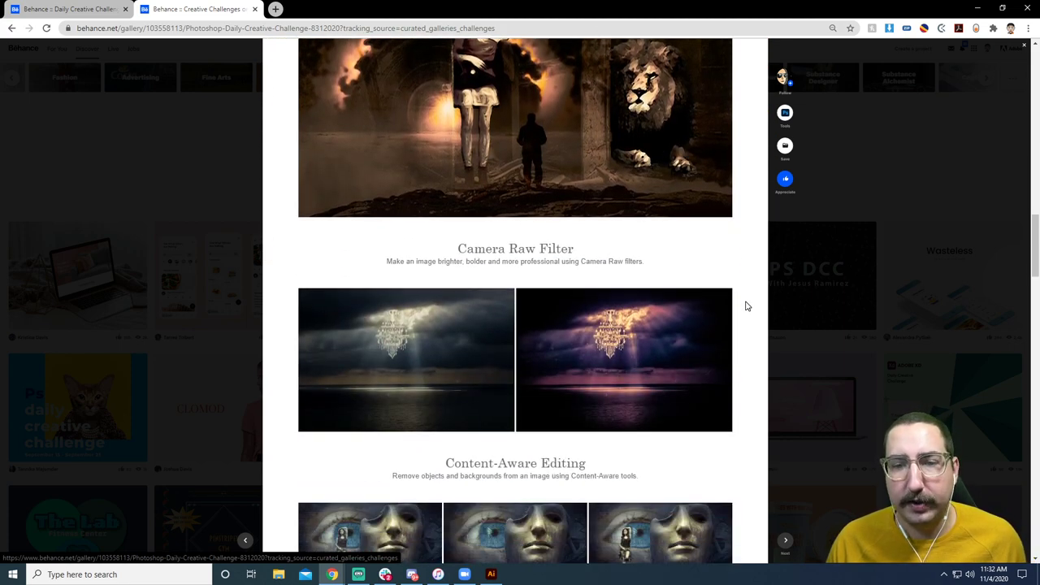
scroll(747, 305, down, 5)
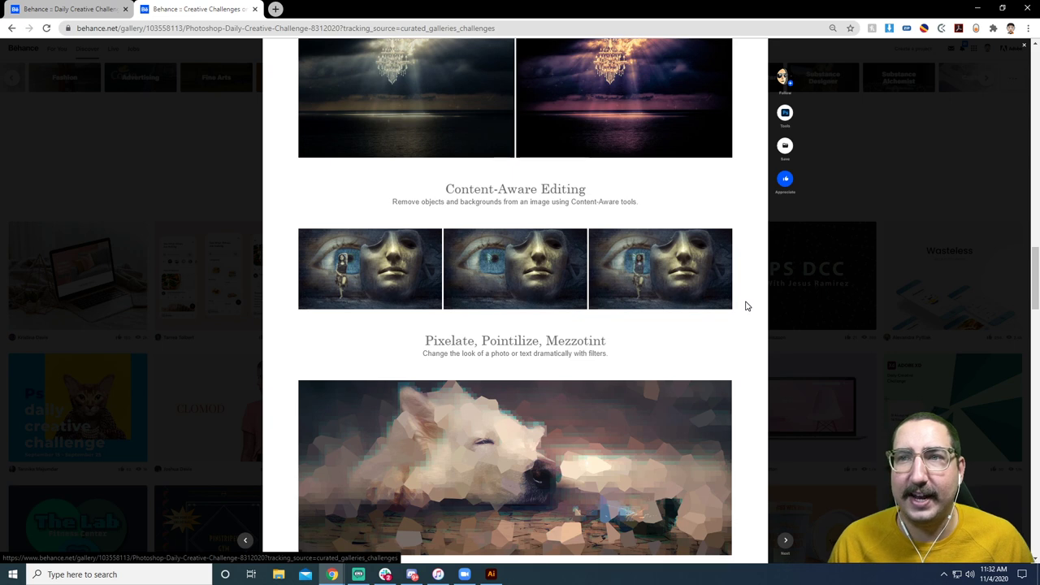
scroll(747, 305, down, 3)
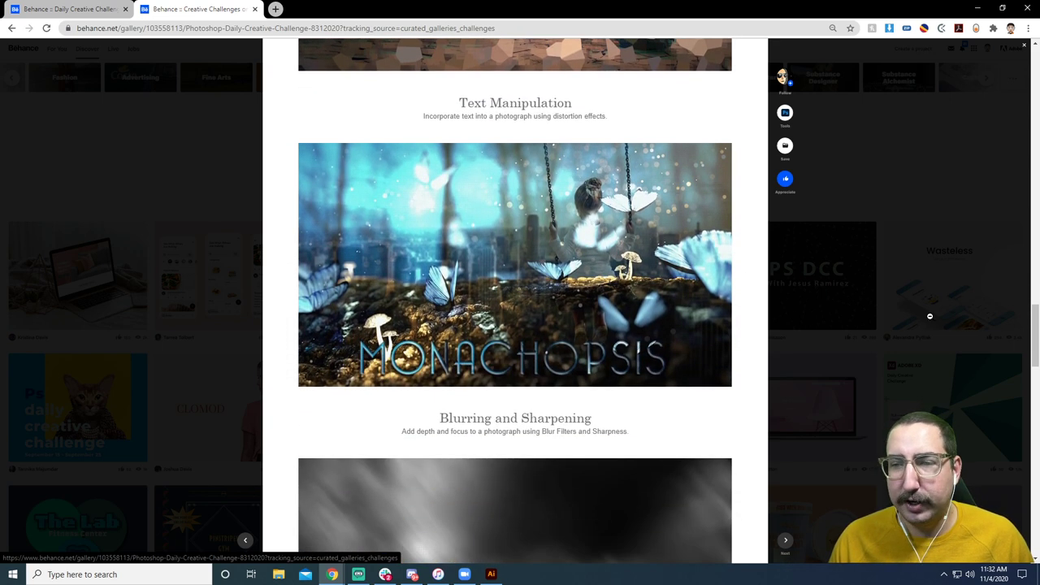
click(928, 313)
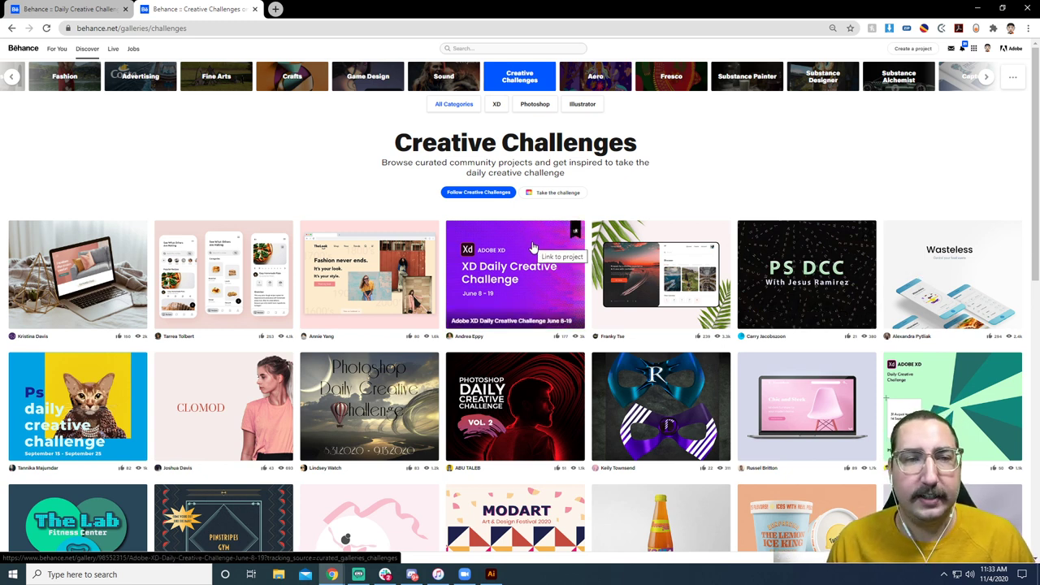
Go back to the Illustrator daily challenge page in the first browser tab.
click(73, 9)
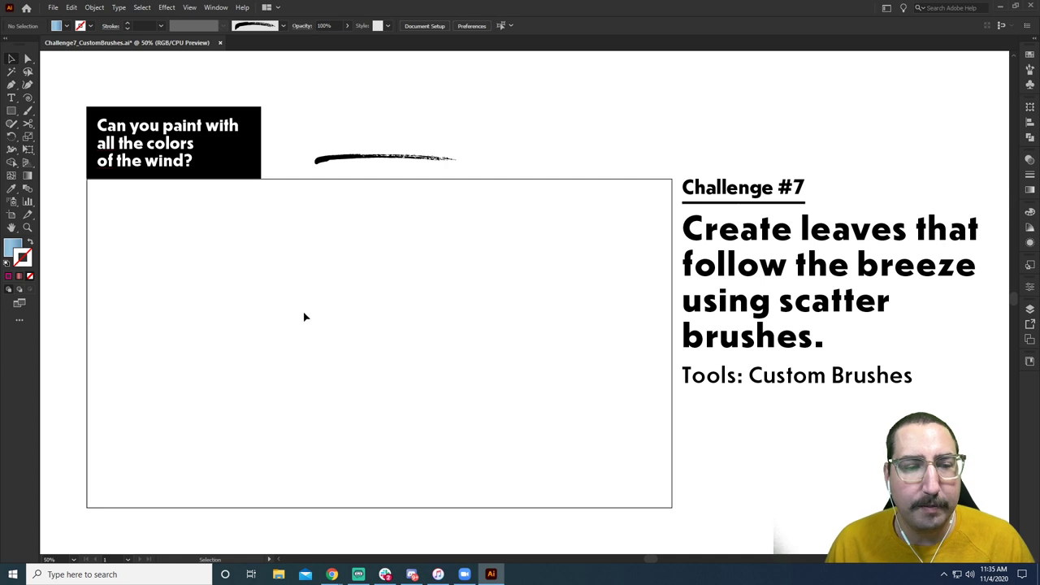
Draw a fill-active rectangle covering the artboard frame.
key(x)
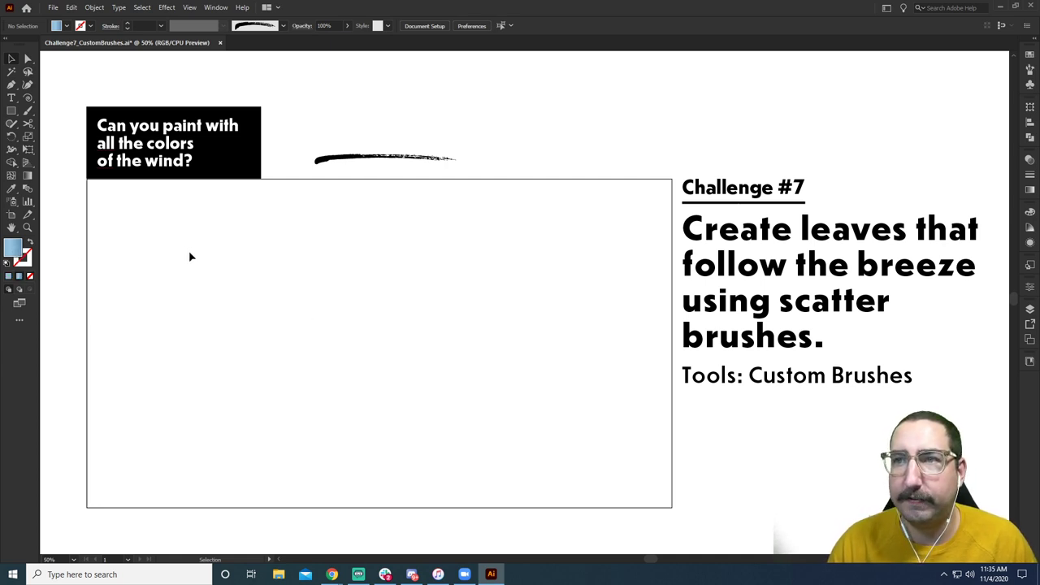
key(m)
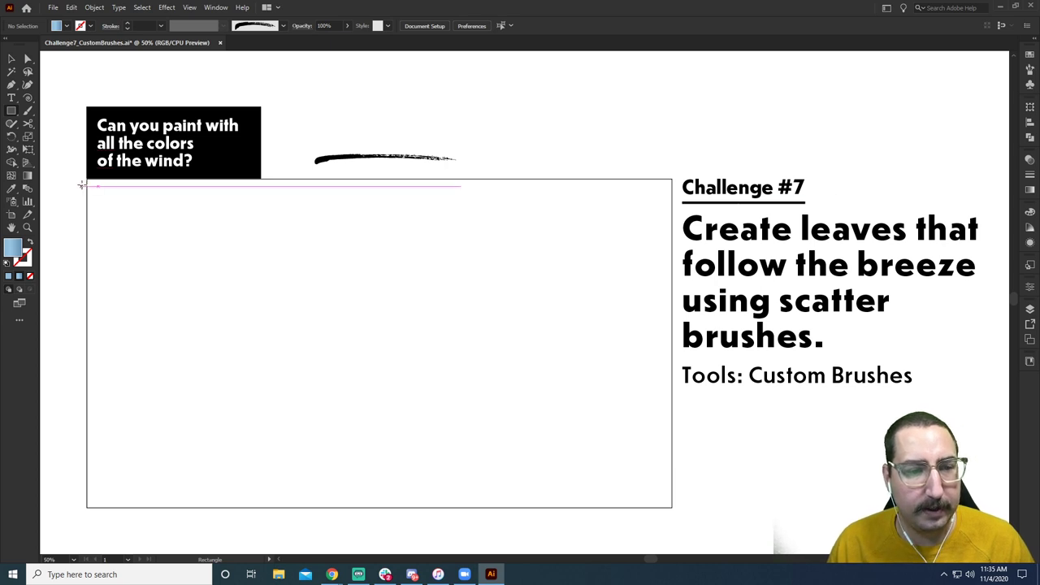
drag(86, 179, 672, 507)
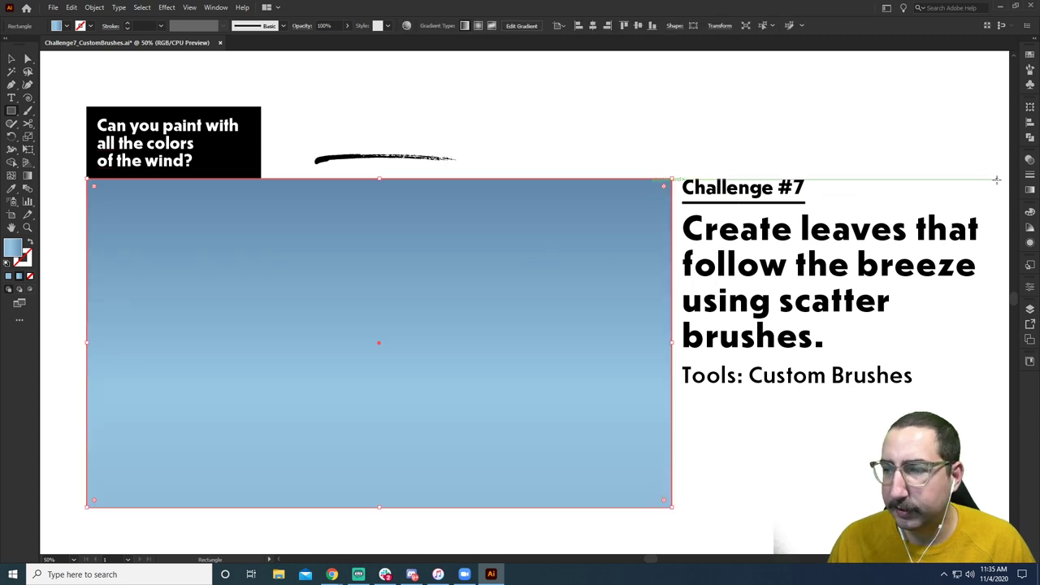
Fill the rectangle with the Sky gradient from the Gradients swatch library.
click(1030, 57)
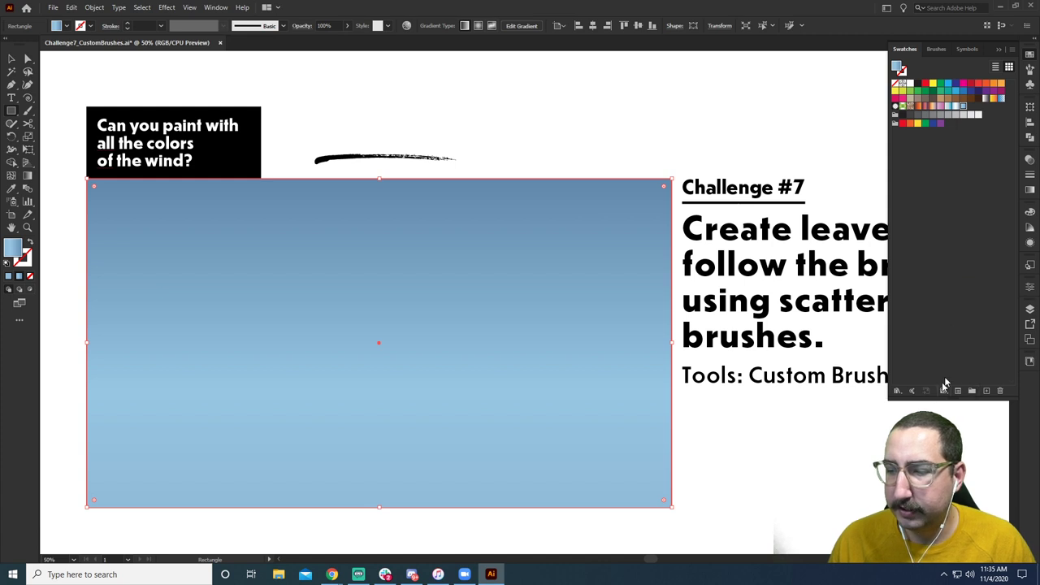
click(1012, 52)
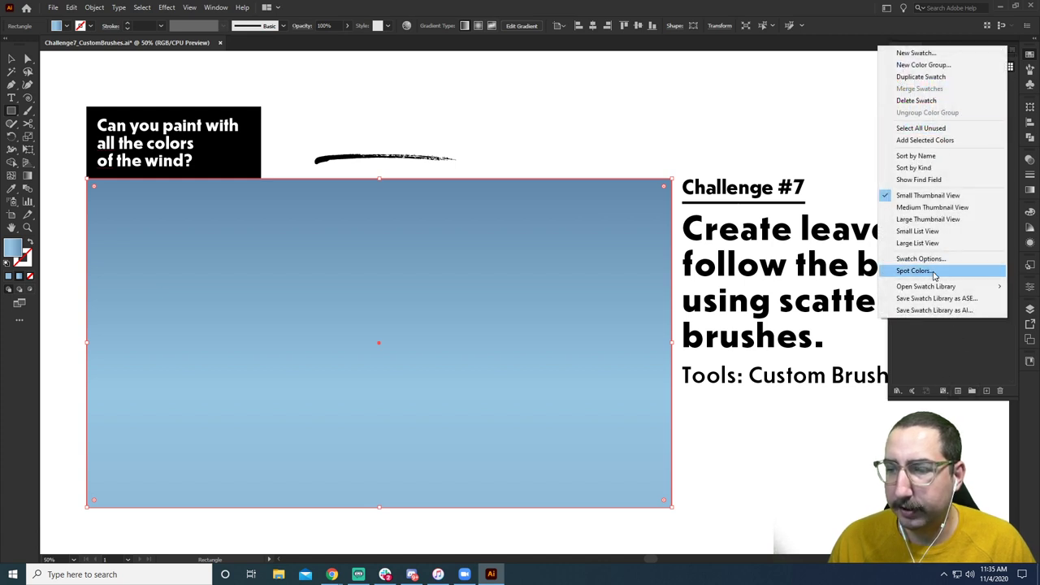
mouse_move(930, 288)
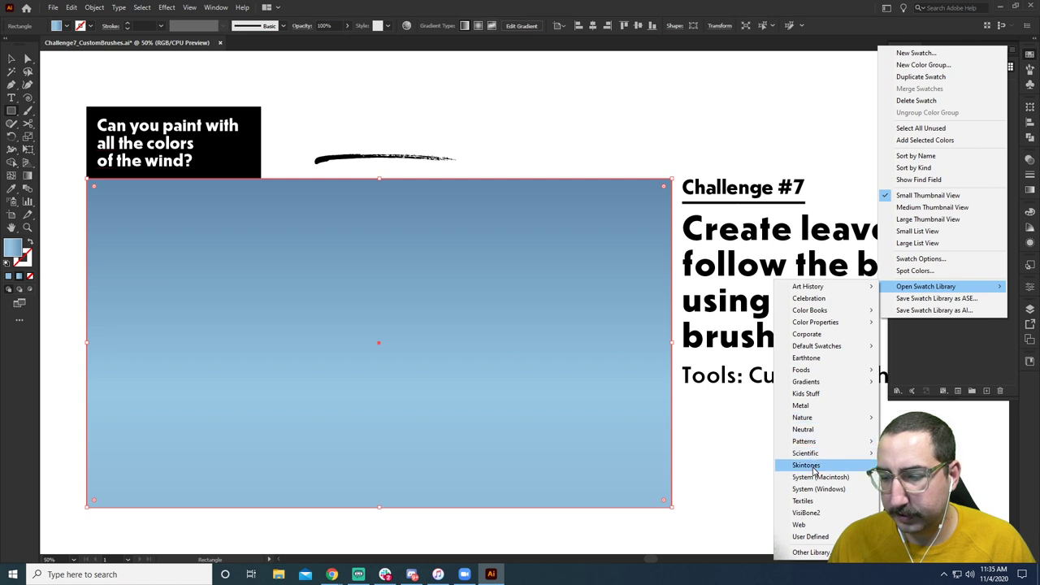
mouse_move(805, 382)
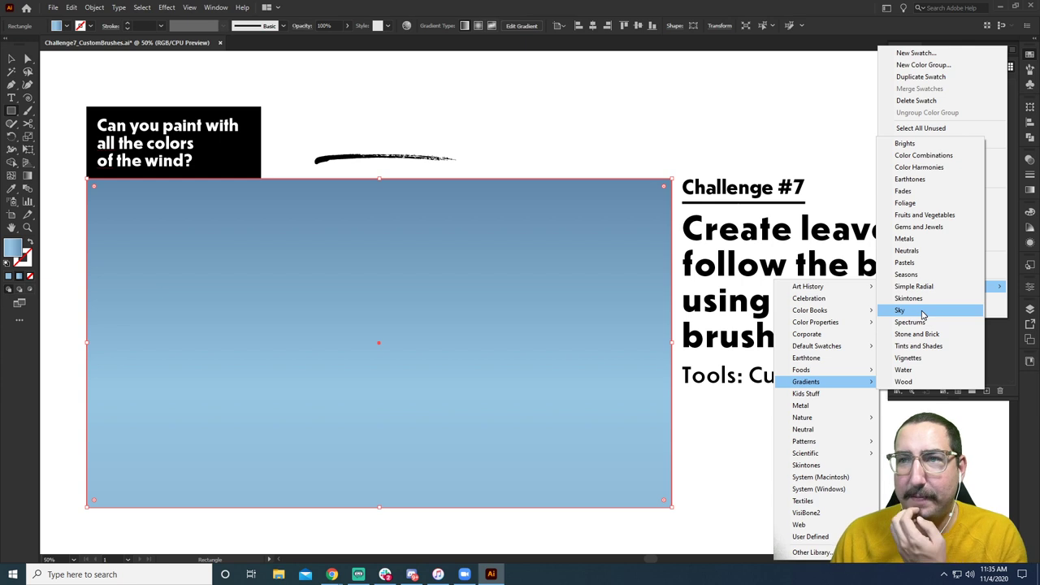
click(1010, 360)
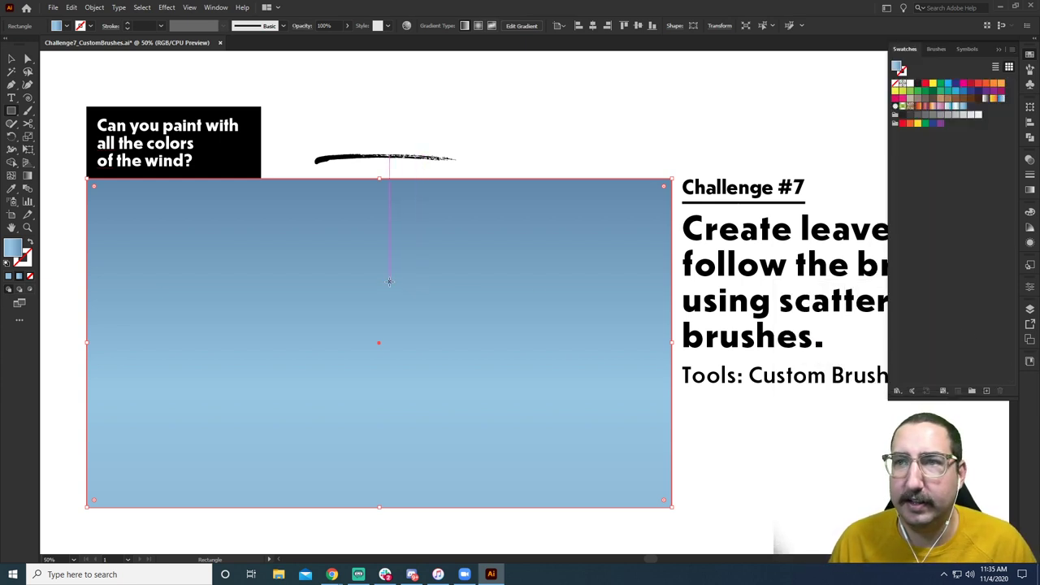
Deselect the sky rectangle and zoom in on the brushstroke above the artboard.
key(v)
key(ctrl+shift+a)
key(m)
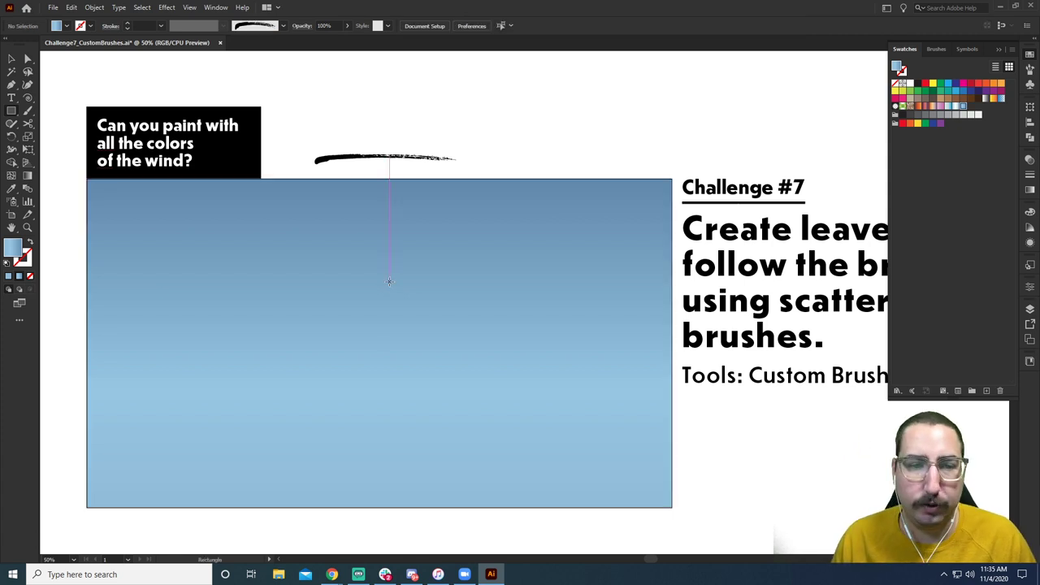
drag(387, 269, 438, 255)
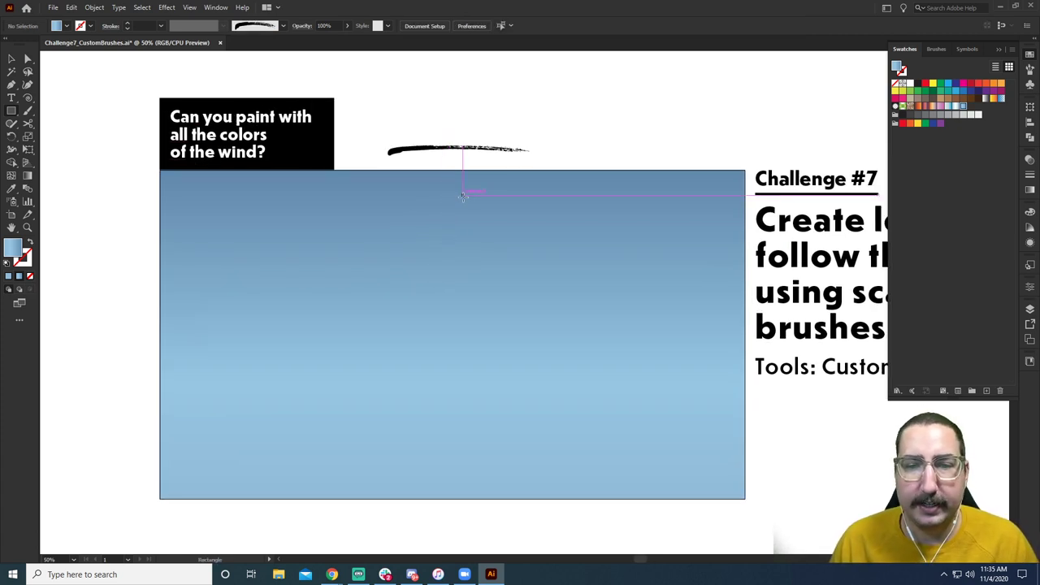
ctrl+click(453, 227)
drag(472, 287, 401, 149)
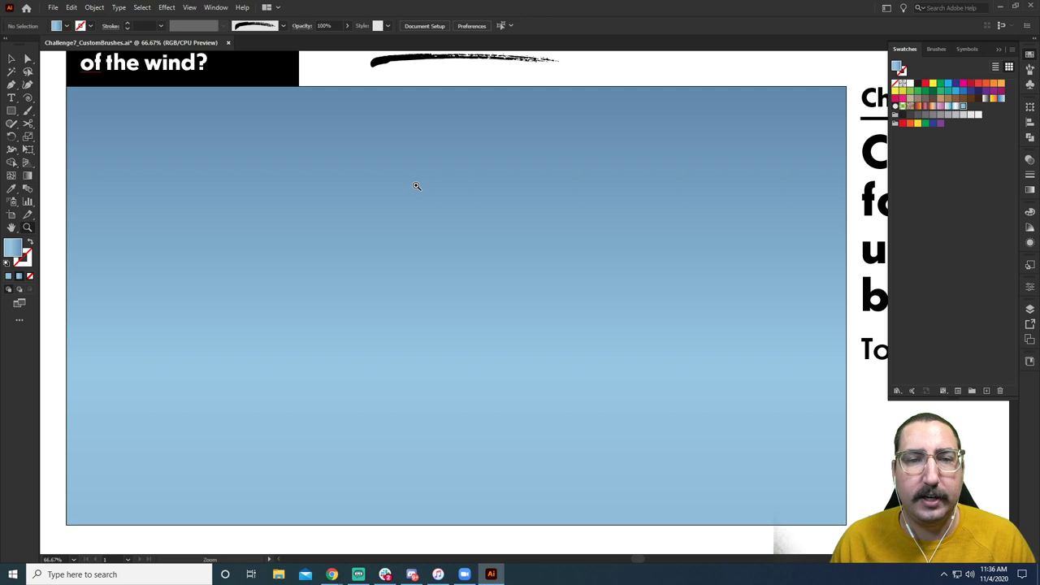
drag(411, 77, 395, 190)
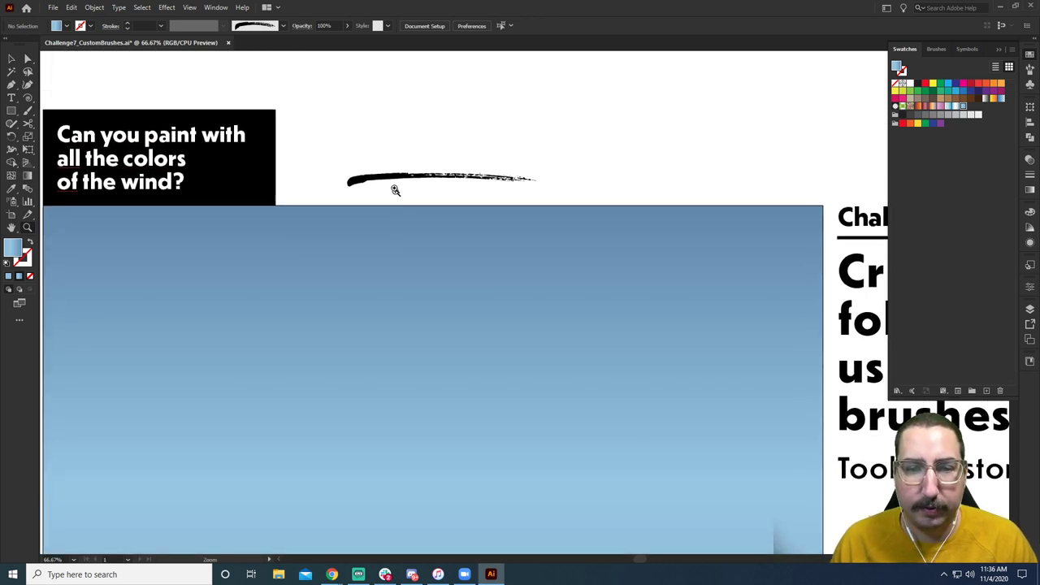
Select the black brushstroke and open the Brush Definition list.
key(v)
click(393, 181)
click(363, 141)
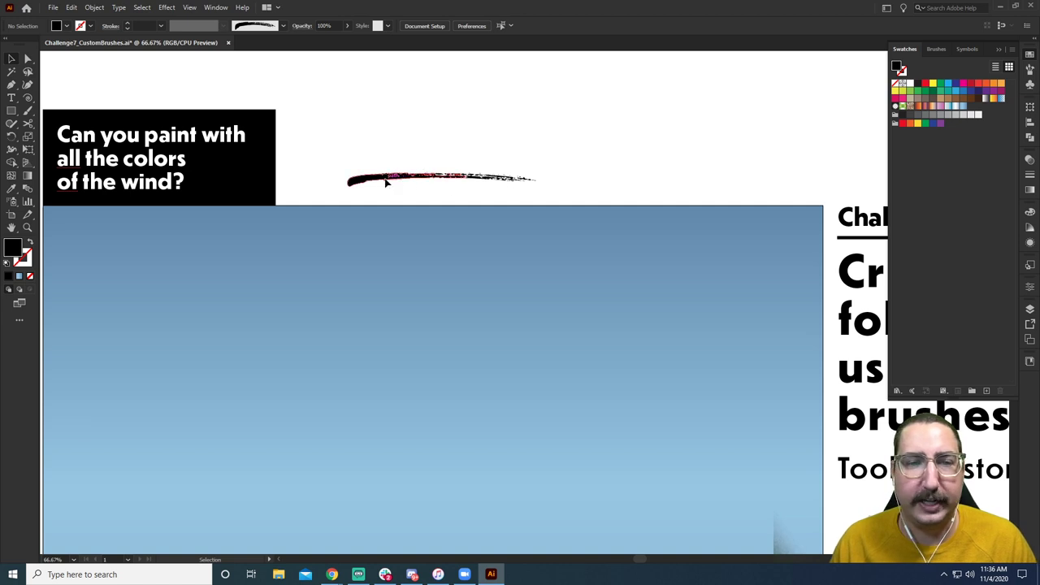
click(386, 182)
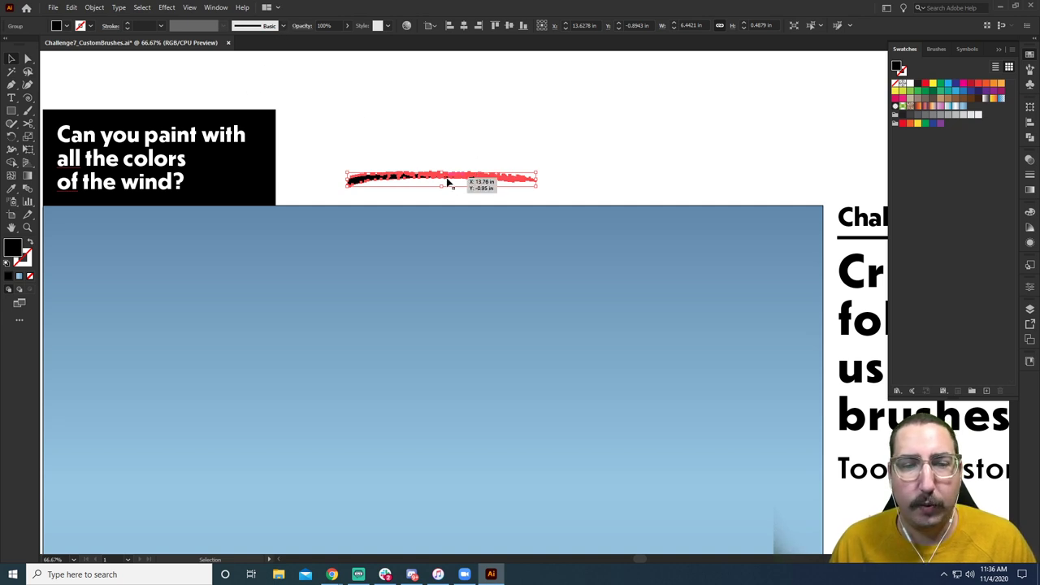
click(282, 27)
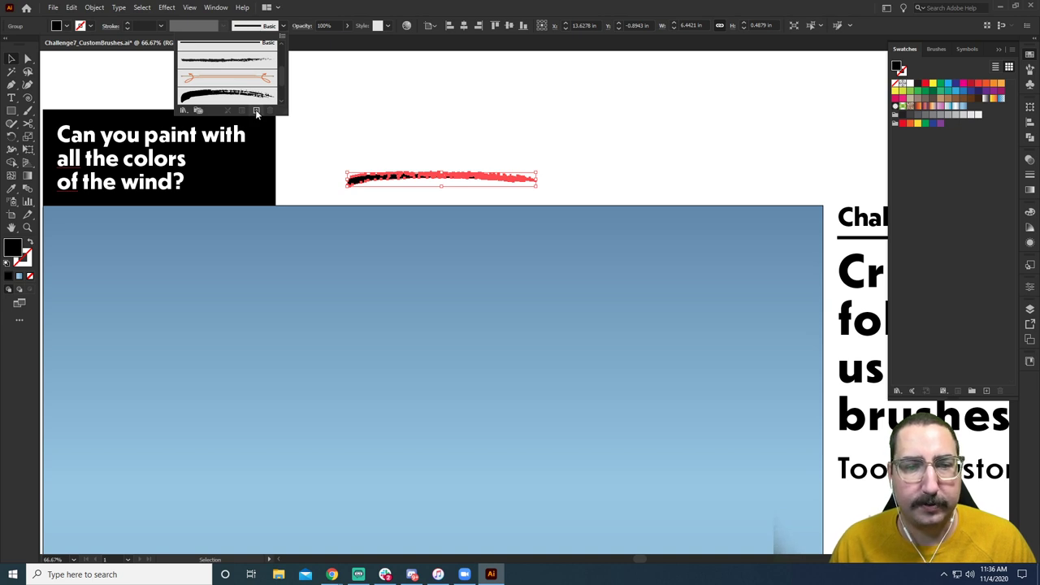
Save the stroke as new art brush 'Art Brush 2' with Tints colorization.
click(257, 111)
click(454, 174)
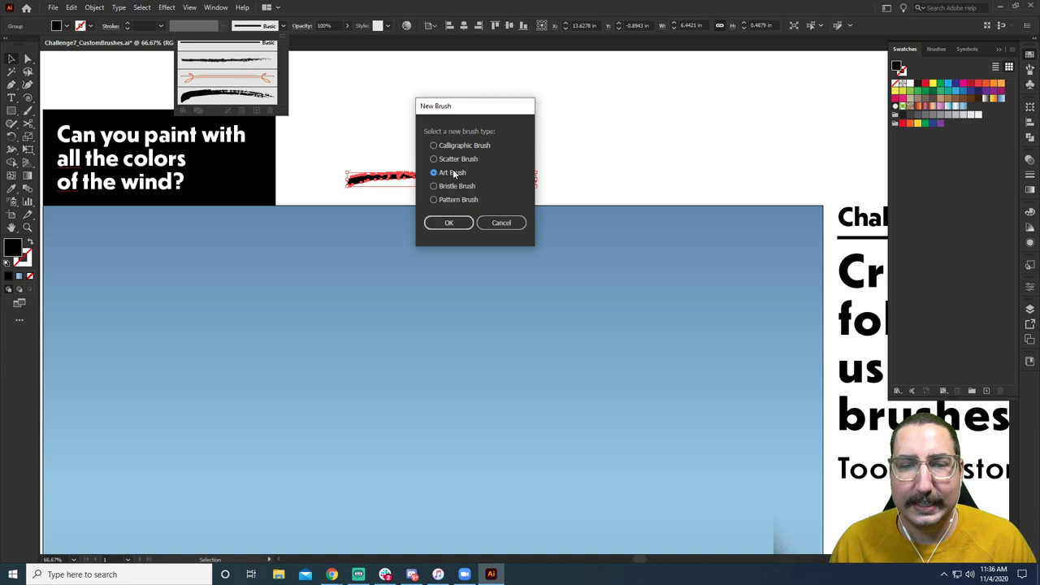
click(454, 224)
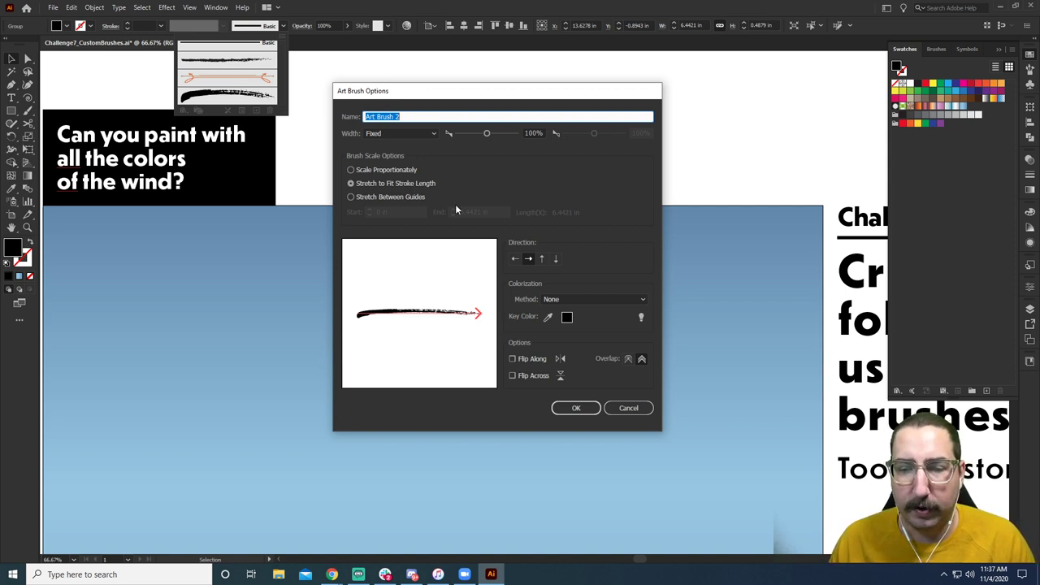
click(607, 303)
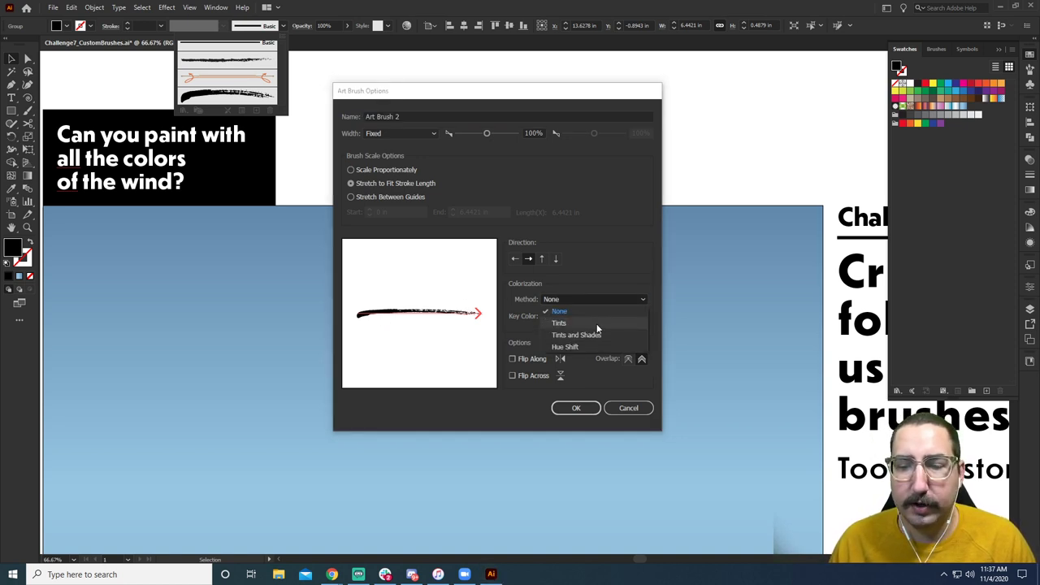
click(596, 324)
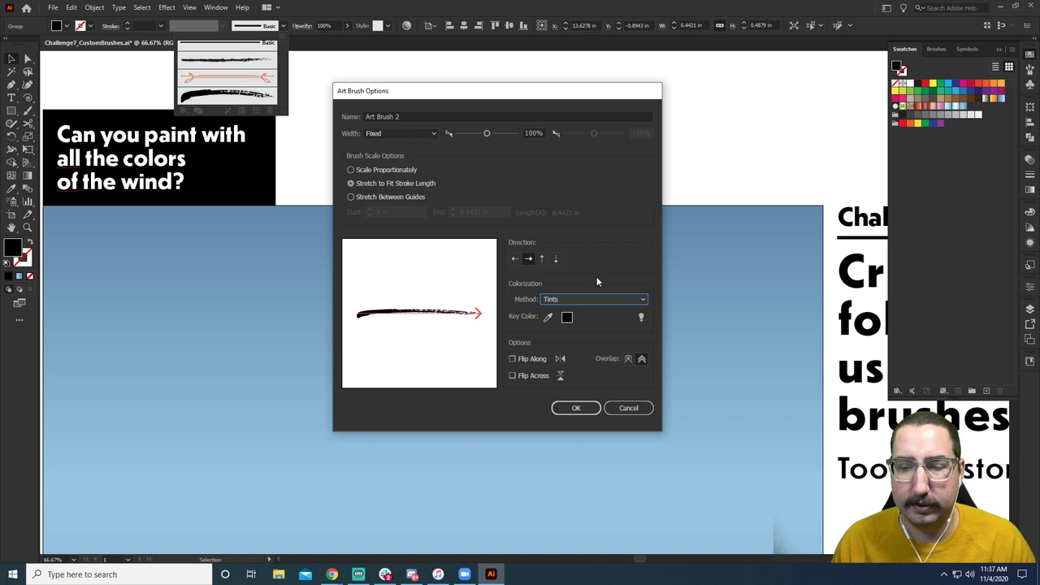
click(576, 408)
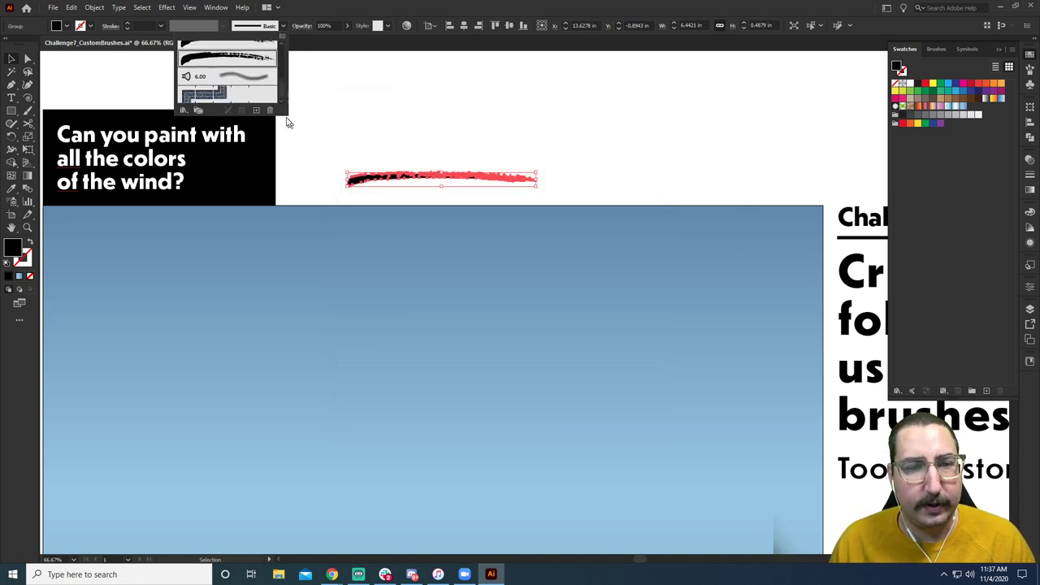
drag(283, 111, 278, 204)
click(347, 151)
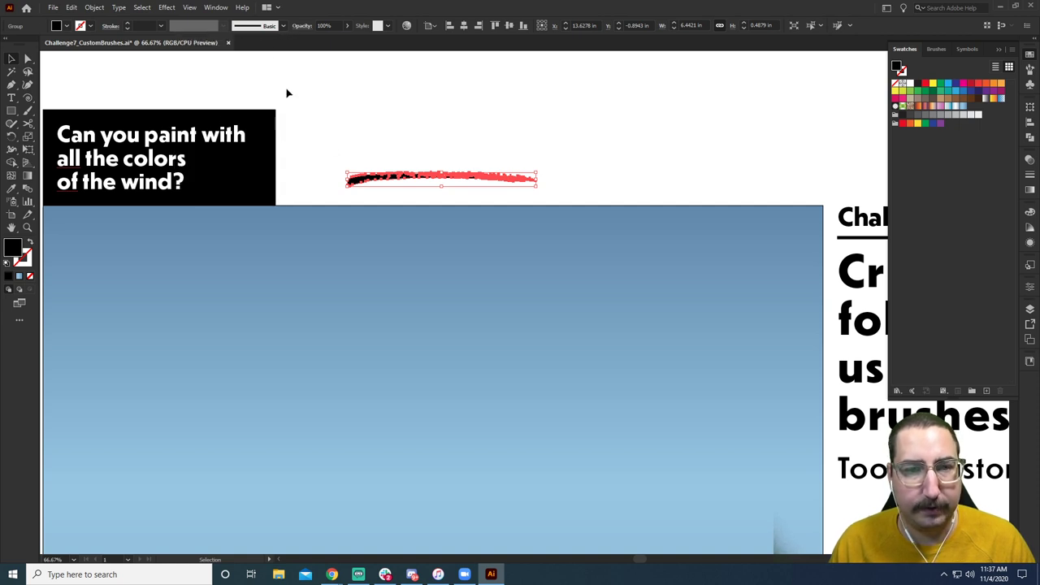
Delete Art Brush 2 from the brush list.
click(285, 92)
click(283, 26)
click(267, 140)
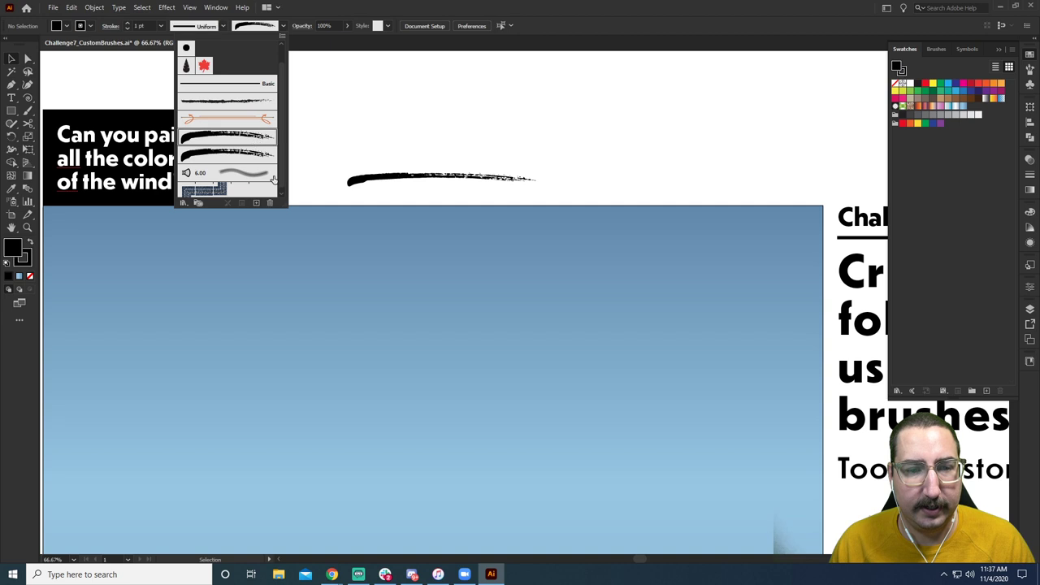
click(271, 203)
click(506, 302)
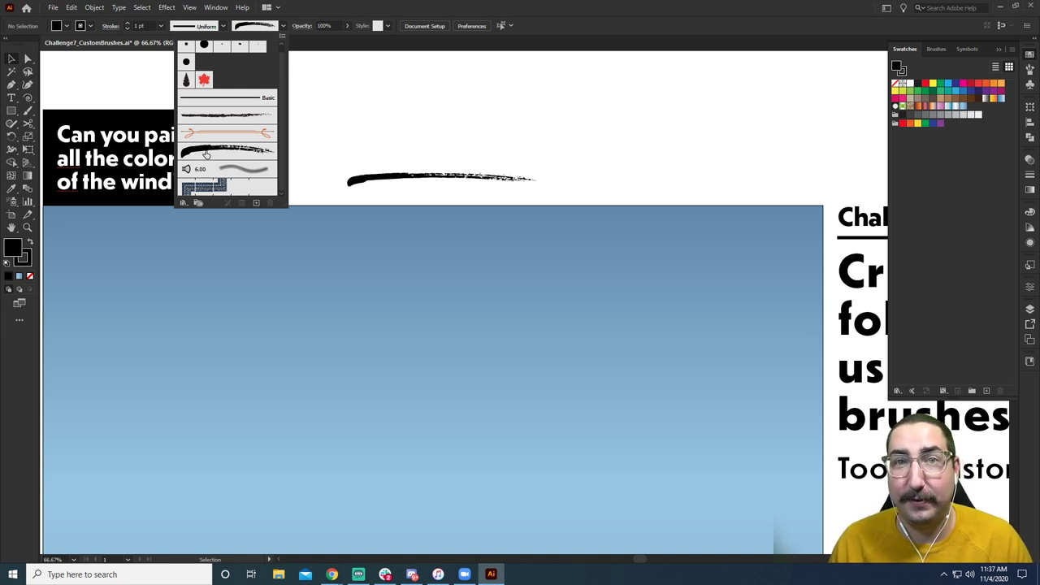
click(373, 139)
Zoom out to the whole artboard and set fill to none with stroke active.
key(z)
key(ctrl+minus)
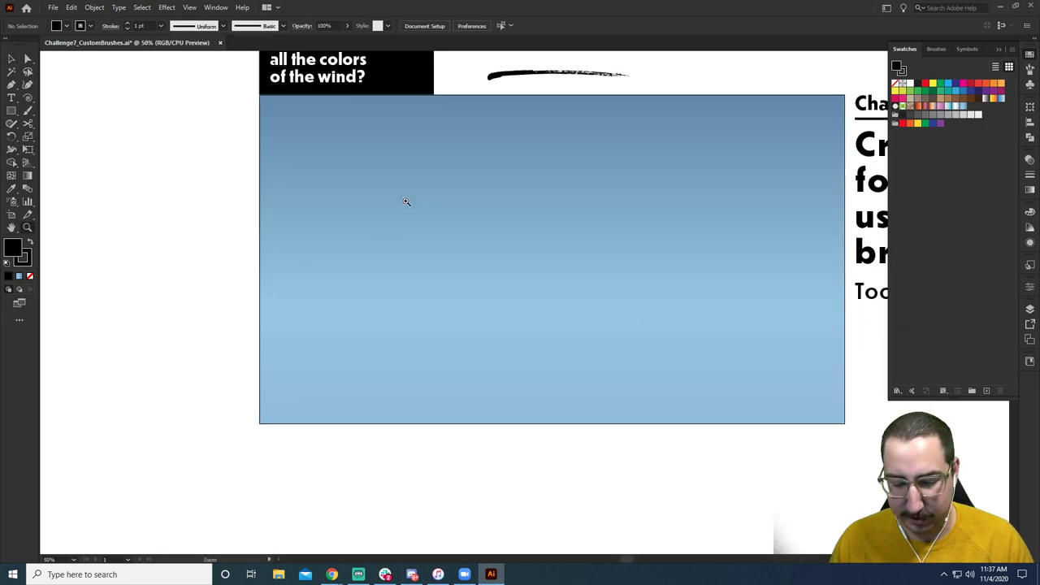
key(slash)
key(b)
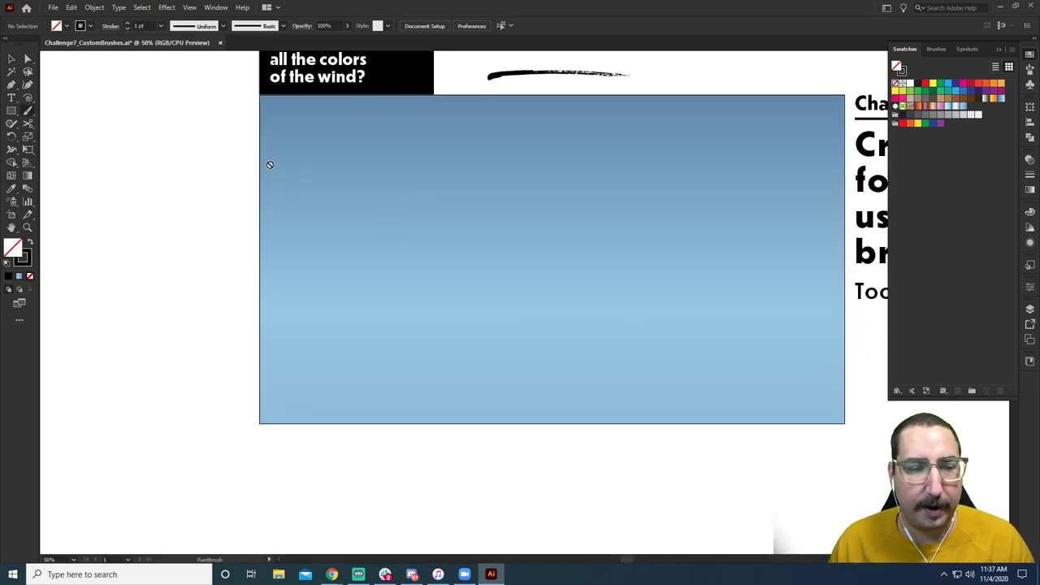
key(x)
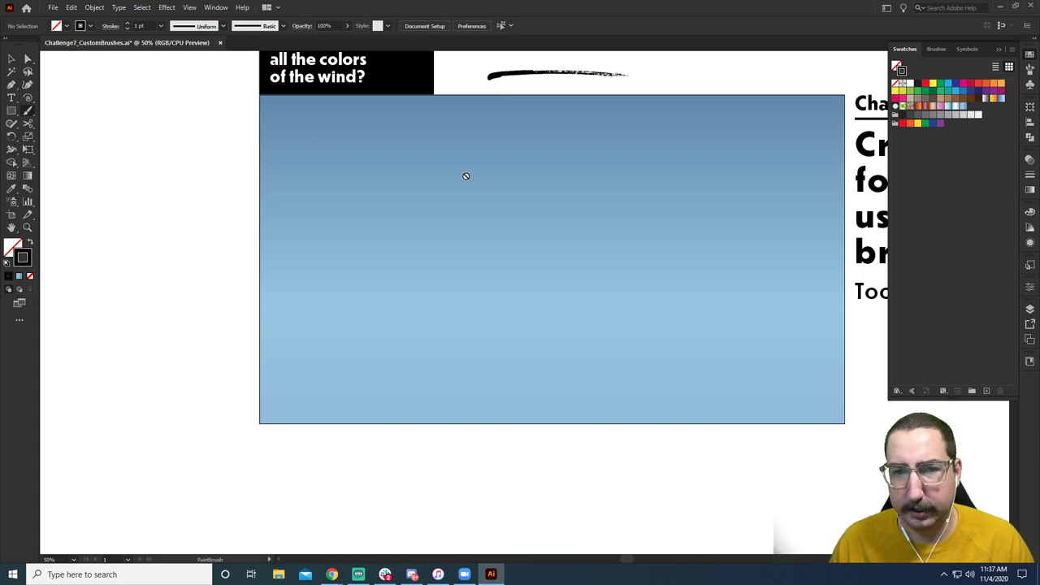
Add a new Layer 3 and choose the regular Paintbrush Tool.
click(1030, 311)
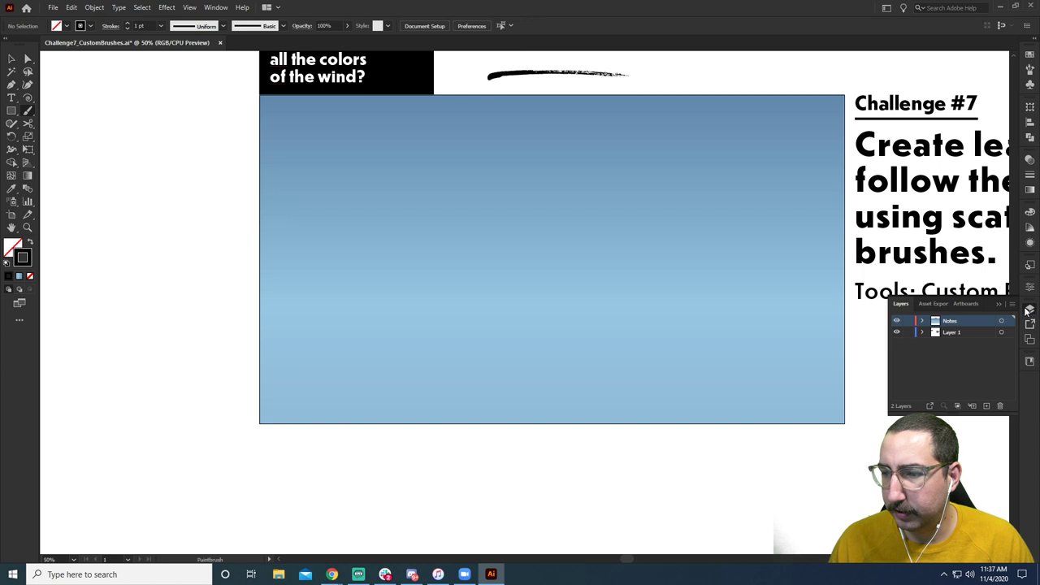
click(986, 406)
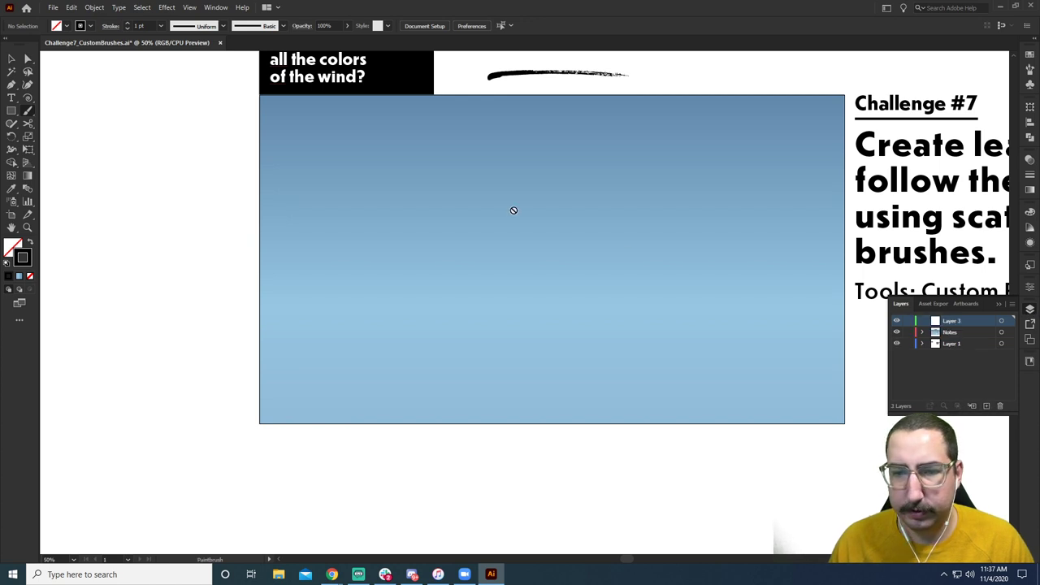
click(24, 114)
click(54, 114)
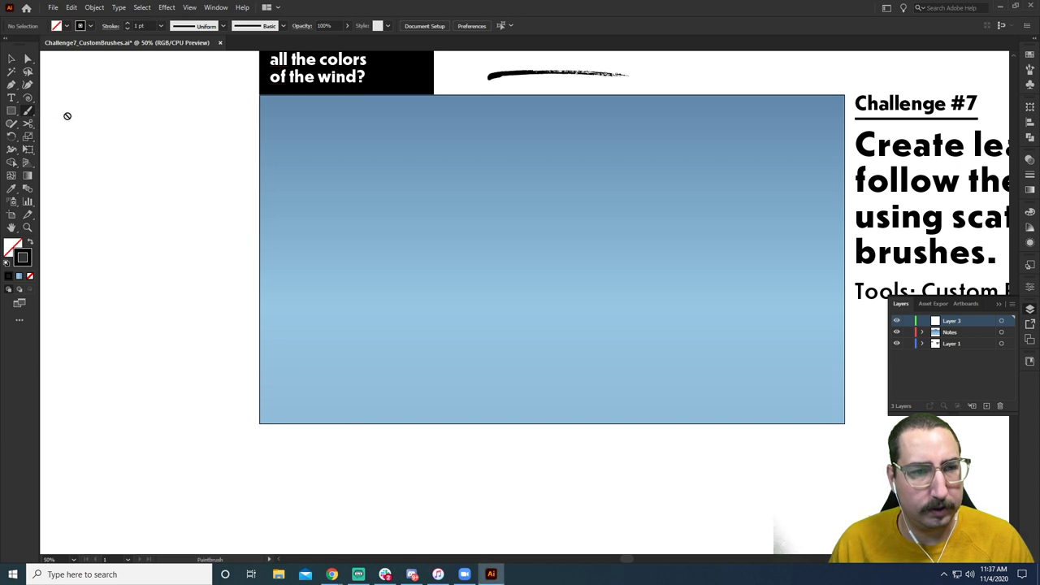
Move the pasted black brushstroke above the sky-gradient rectangle in Untitled-1.
click(222, 26)
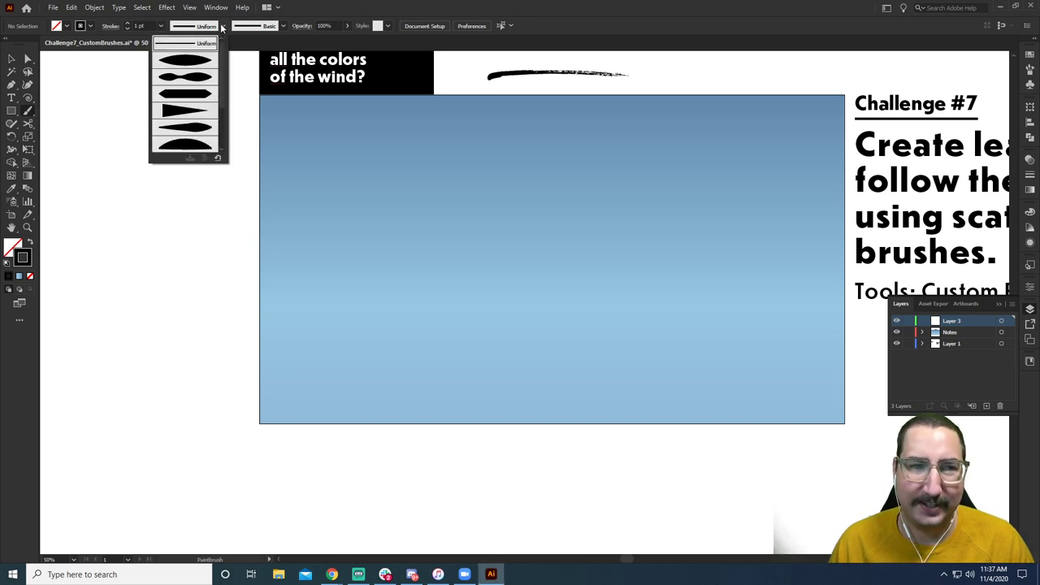
click(222, 25)
key(x)
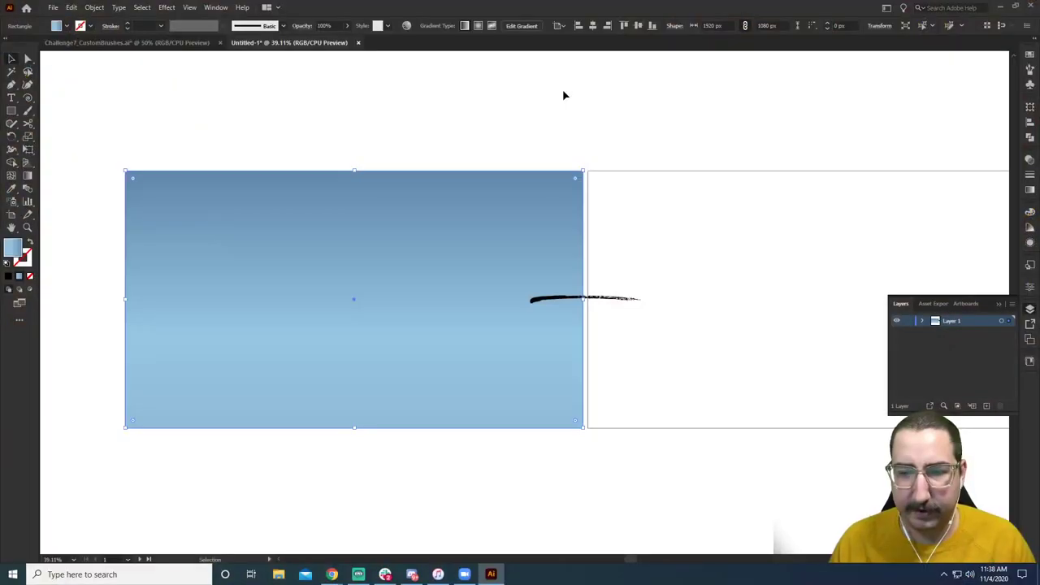
drag(590, 300, 288, 111)
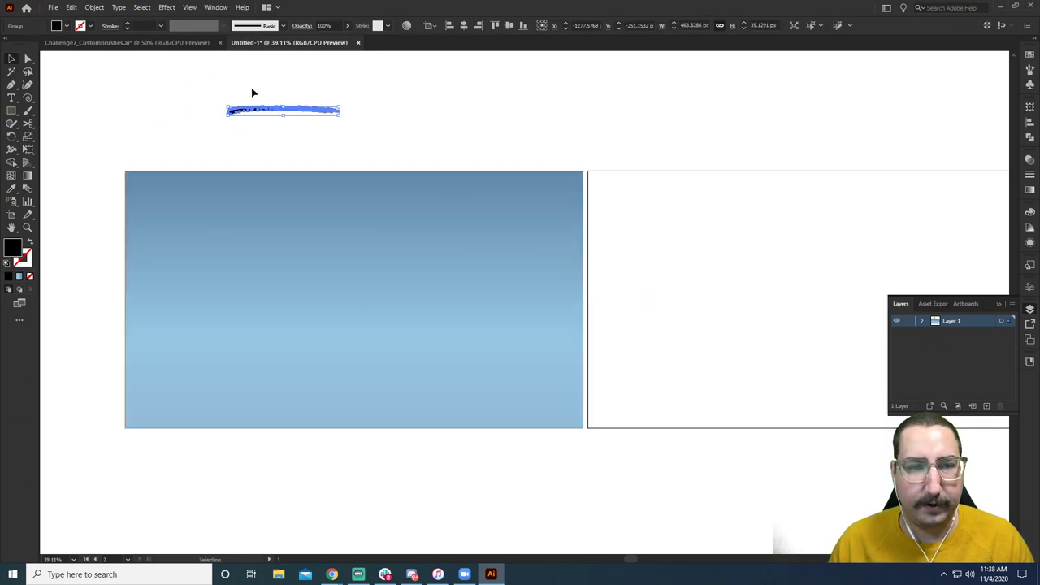
Create a Tints-colorized art brush from the sample stroke and apply it.
click(282, 26)
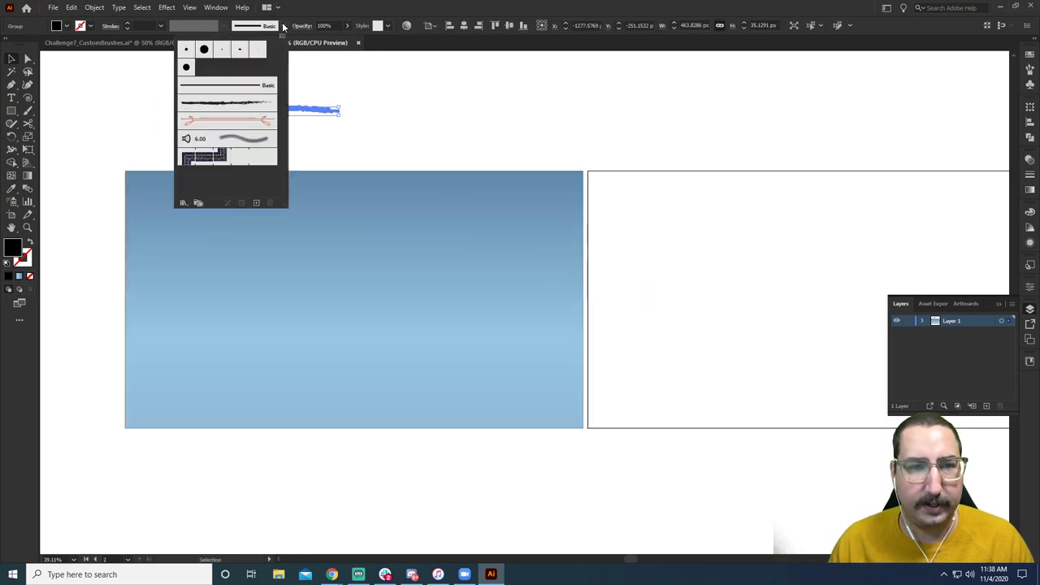
click(257, 203)
click(451, 225)
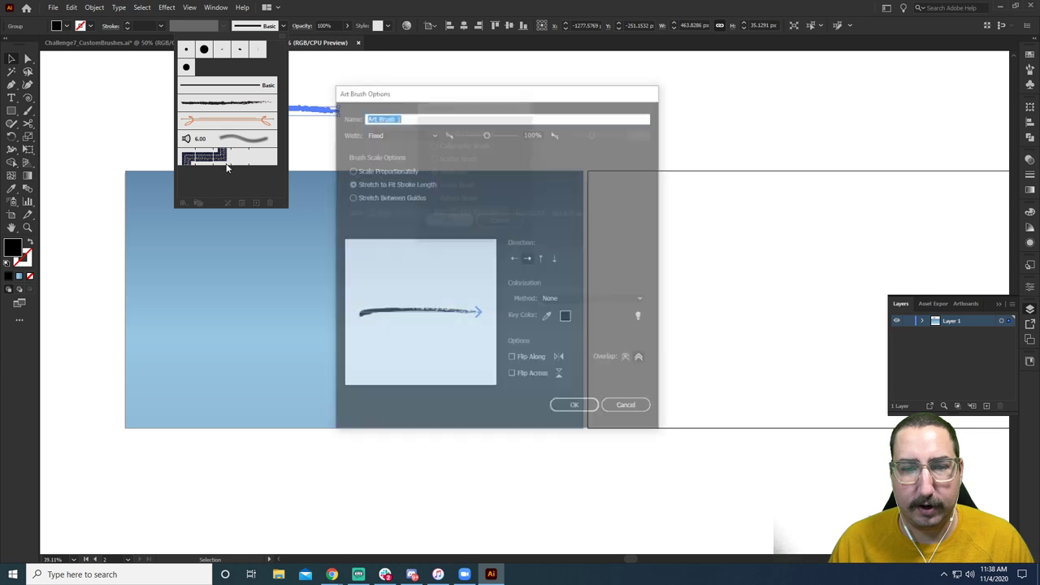
click(561, 300)
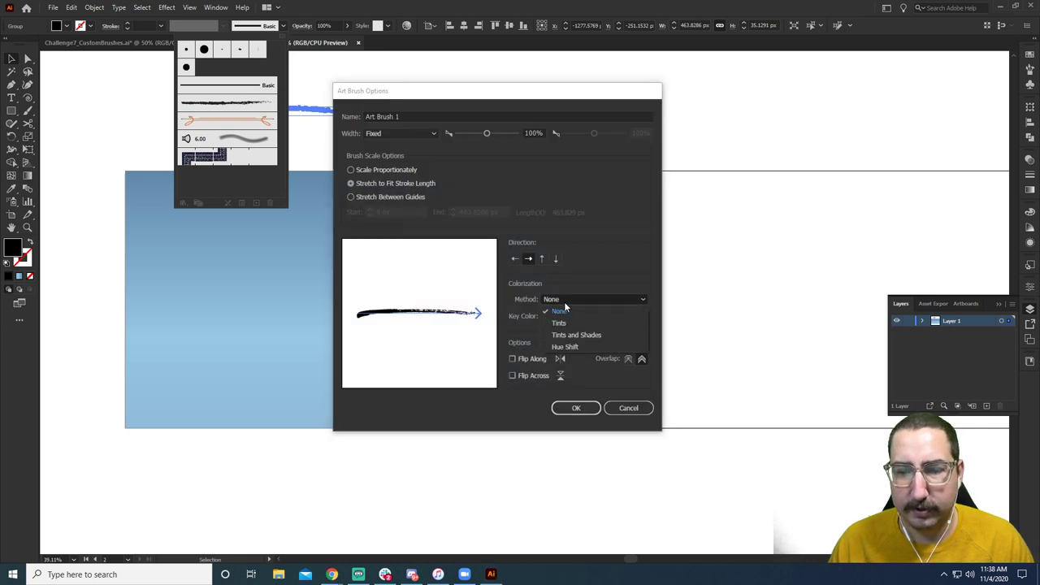
click(557, 319)
click(576, 409)
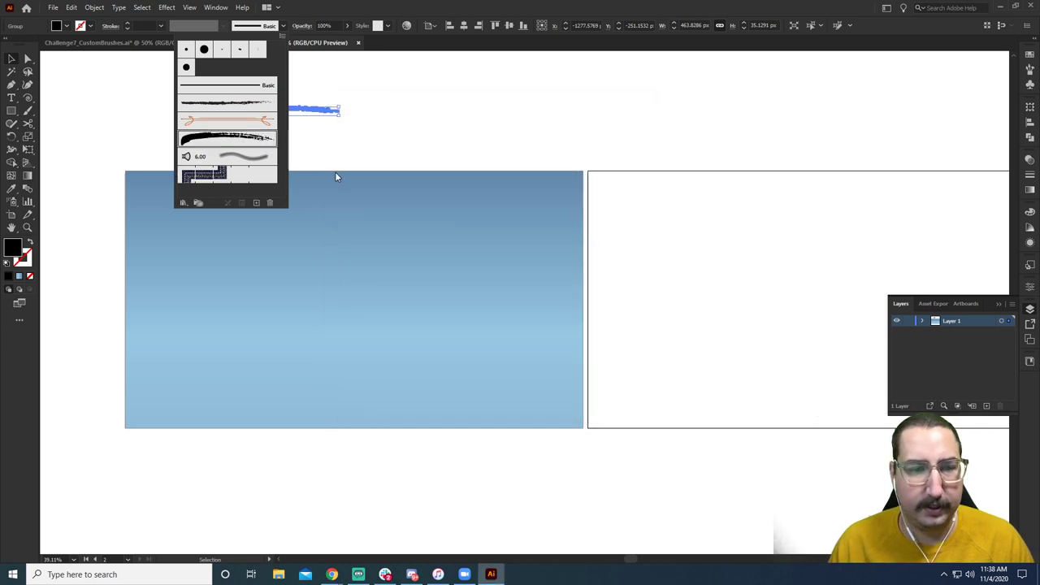
click(243, 134)
click(297, 255)
Paint a long curving breeze stroke across the sky artboard.
key(ctrl+equal)
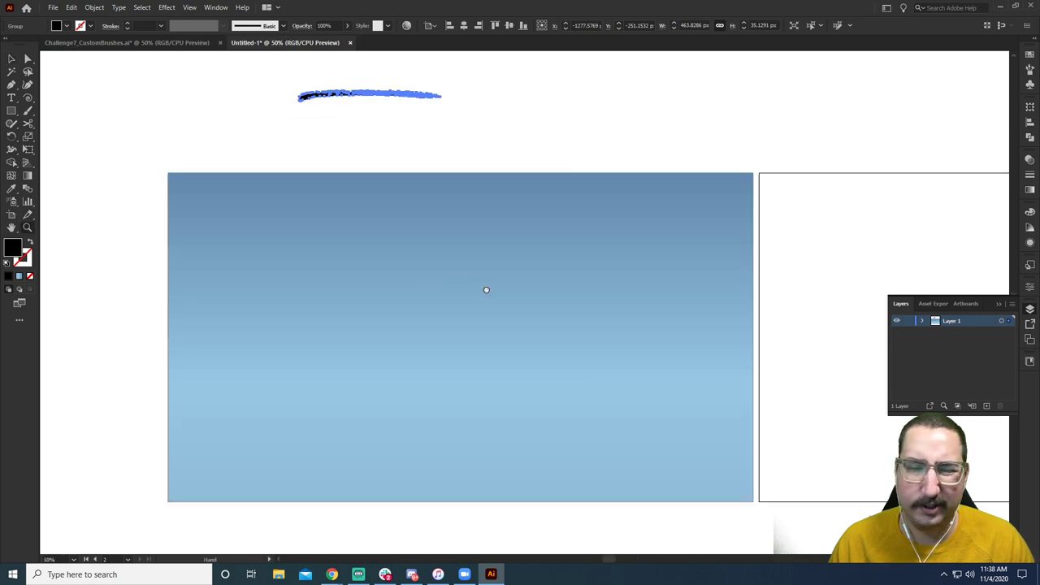
mouse_move(486, 288)
mouse_down()
mouse_move(531, 228)
mouse_move(542, 232)
mouse_up()
key(b)
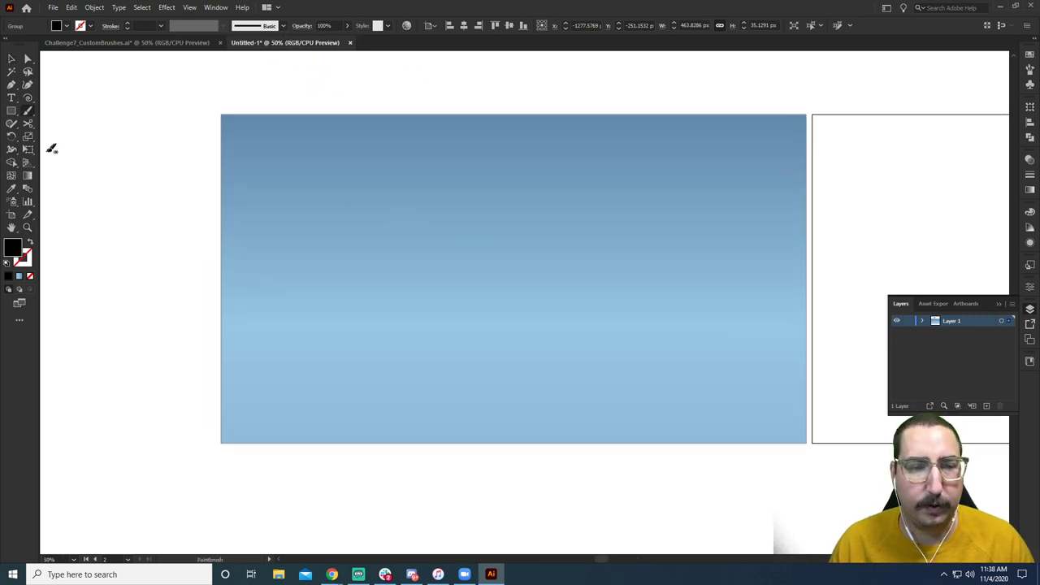
drag(403, 192, 744, 290)
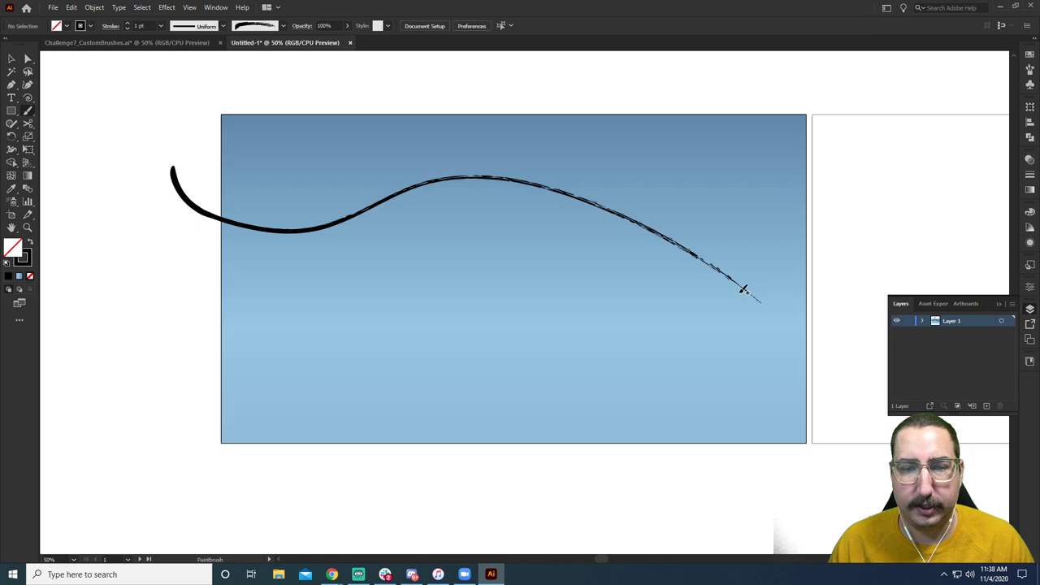
Zoom in, hide the Layers panel, and select the breeze stroke.
key(v)
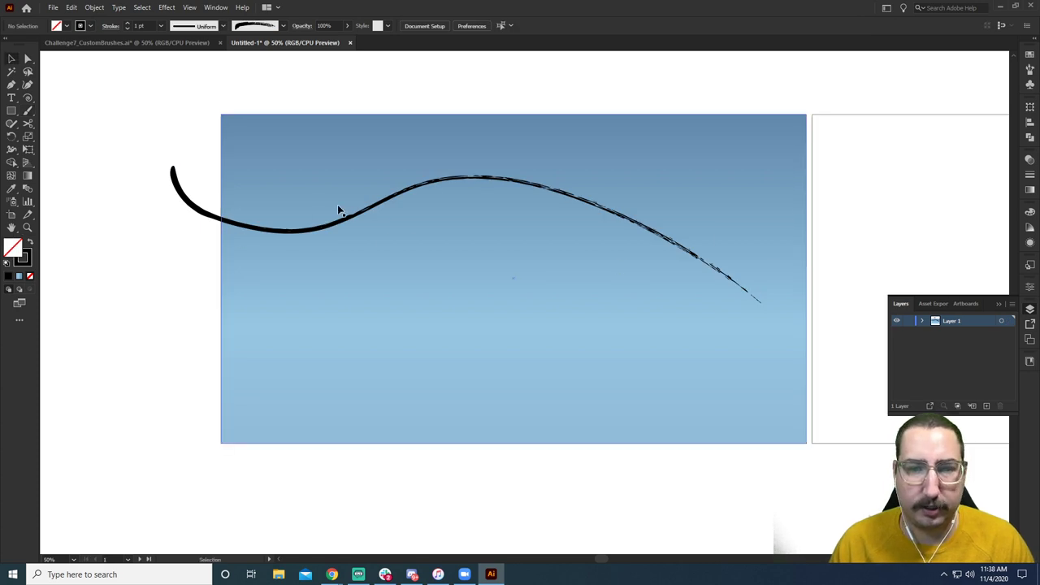
click(349, 217)
click(182, 128)
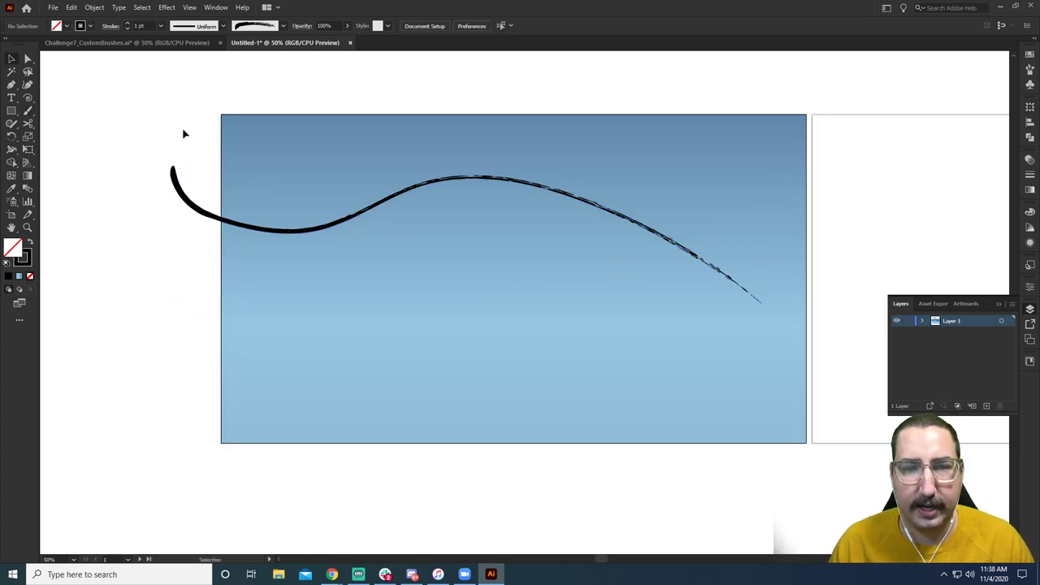
drag(182, 128, 171, 219)
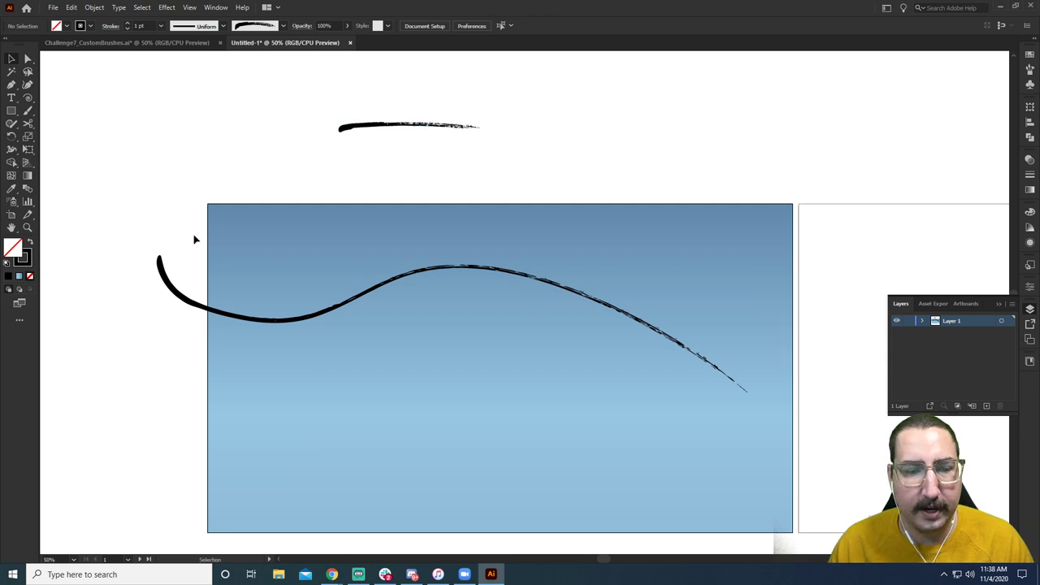
key(z)
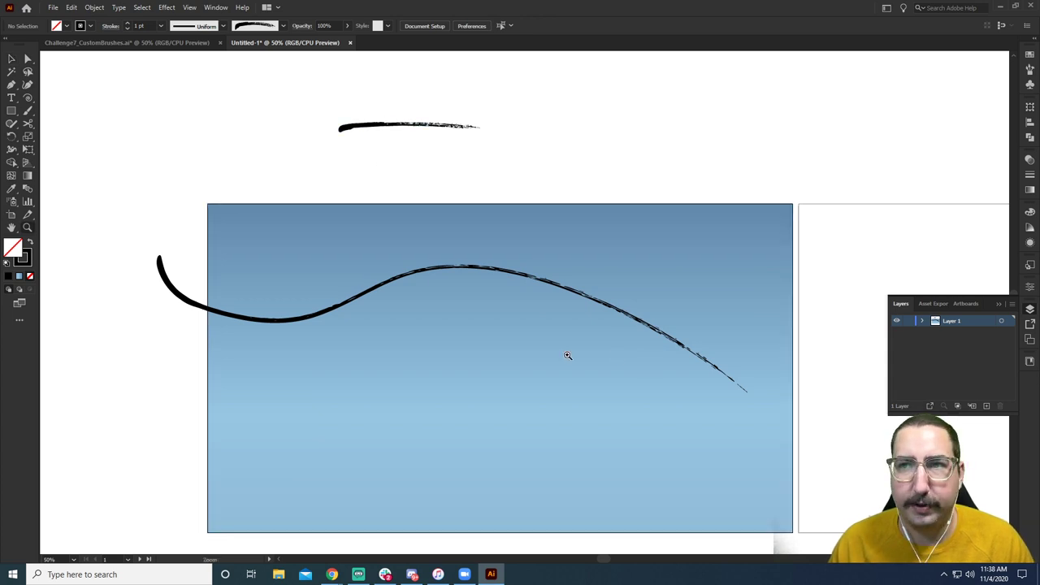
click(567, 353)
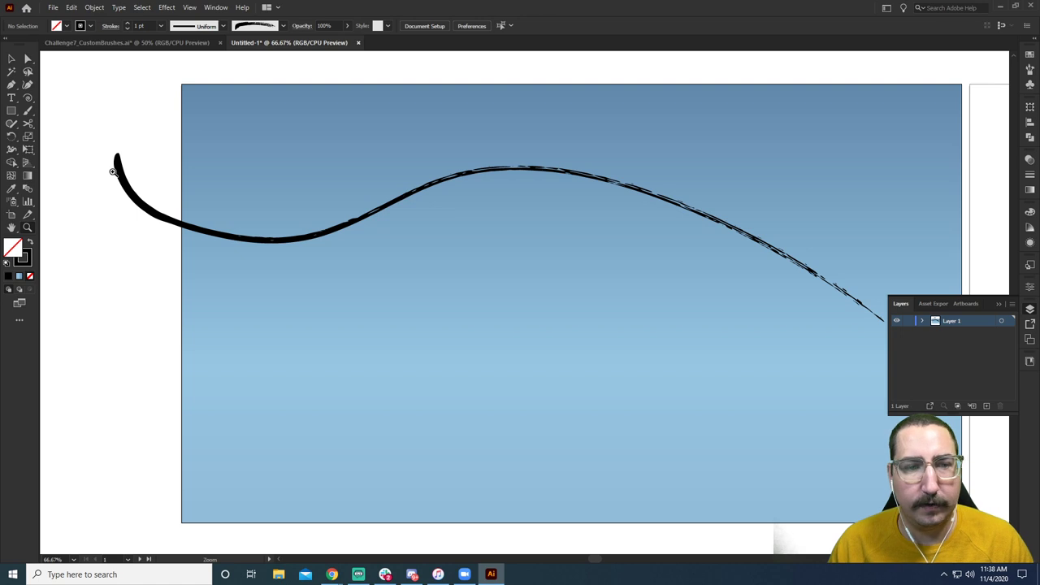
click(996, 303)
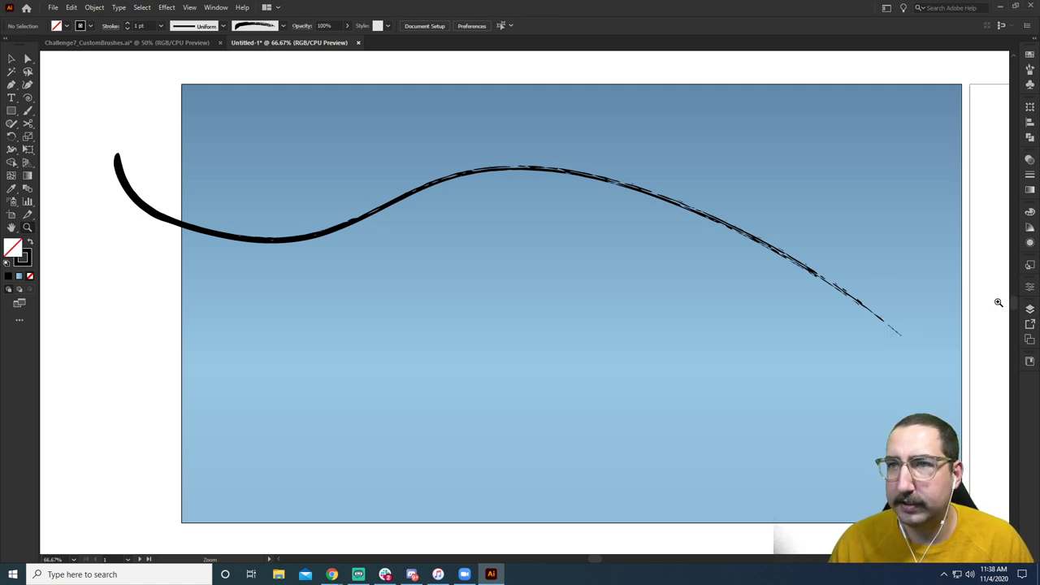
key(v)
click(426, 187)
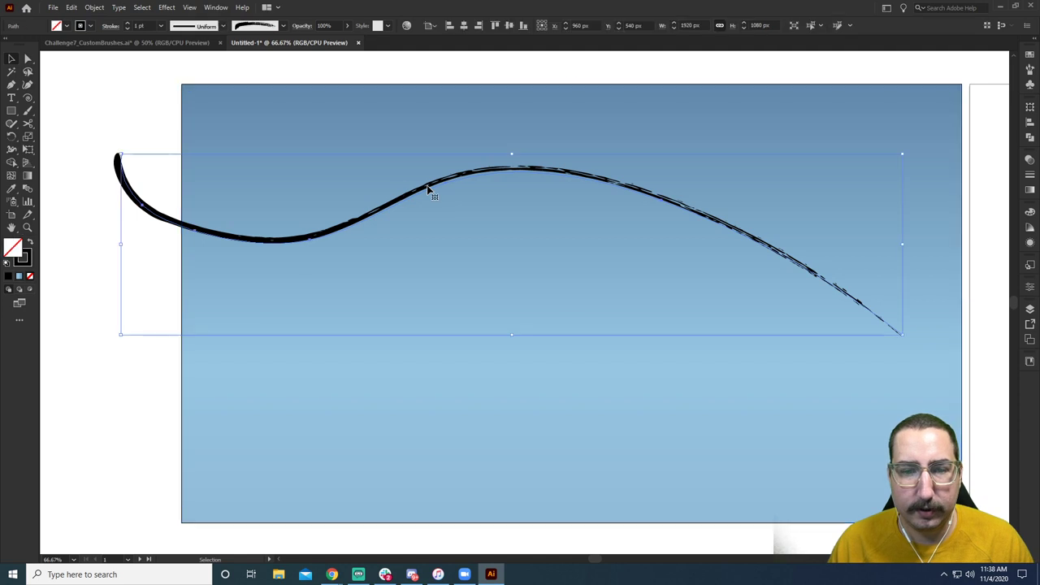
Colour the selected breeze stroke purple.
click(27, 262)
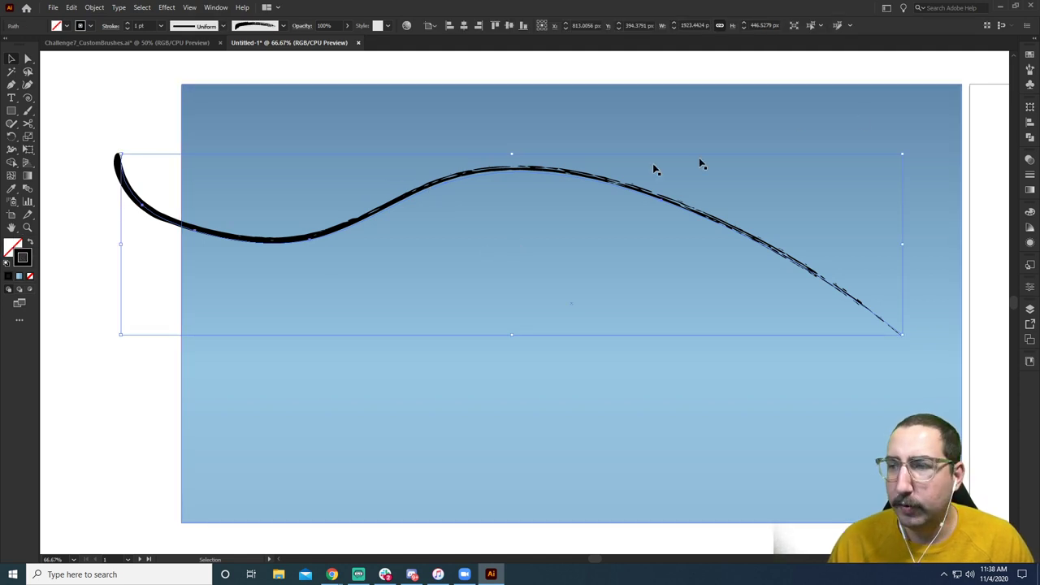
double_click(23, 259)
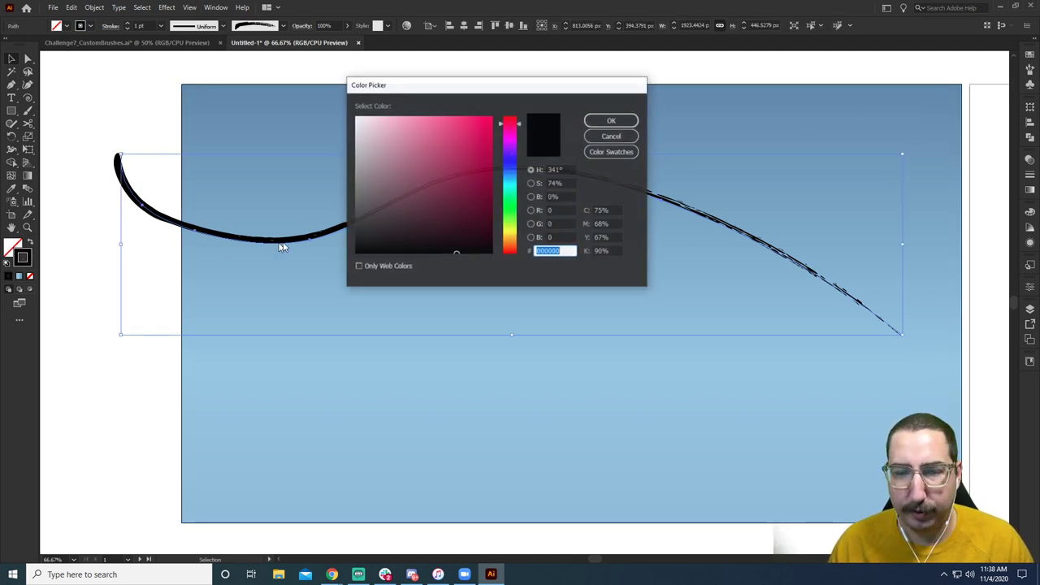
click(475, 146)
click(515, 148)
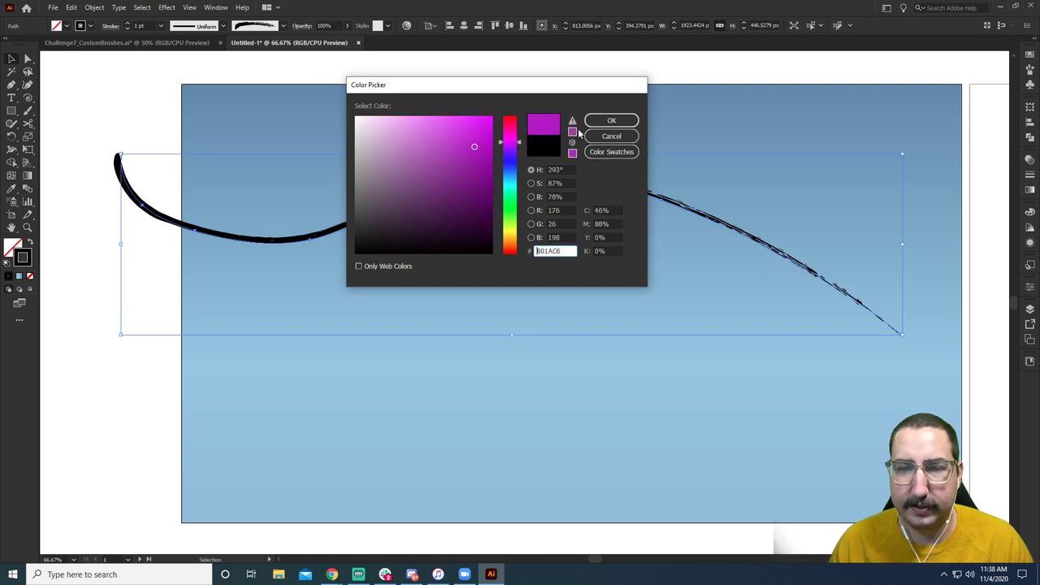
click(612, 120)
click(168, 104)
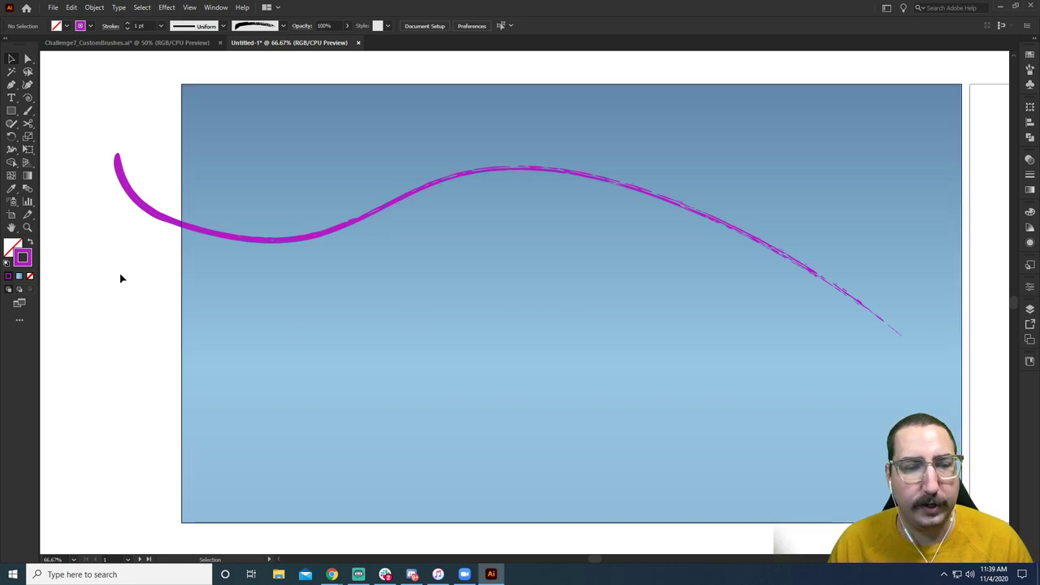
Paint more sweeping breeze strokes across the sky artboard.
key(b)
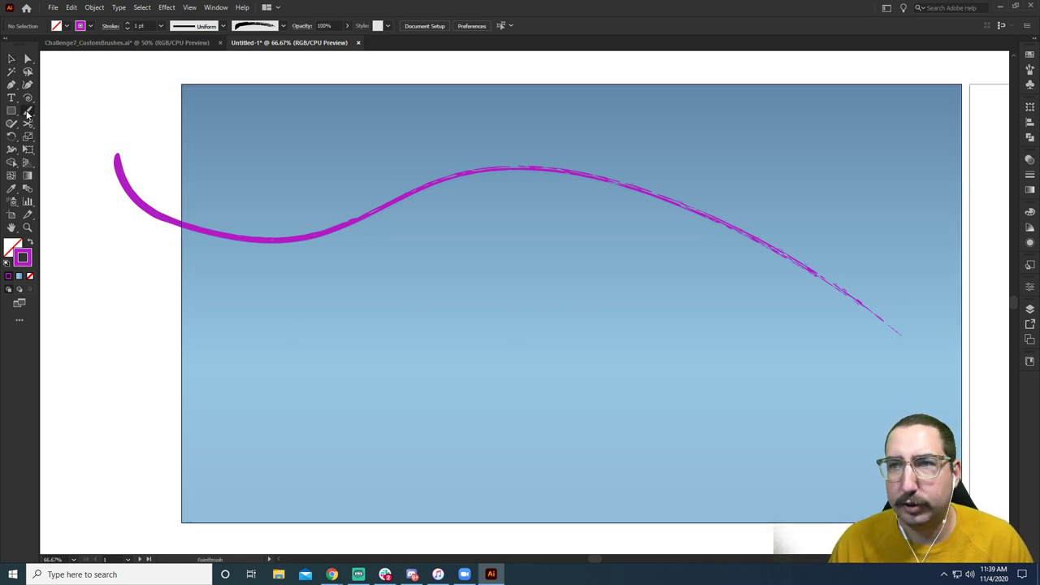
mouse_move(101, 294)
mouse_down()
mouse_move(479, 177)
mouse_move(938, 153)
mouse_up()
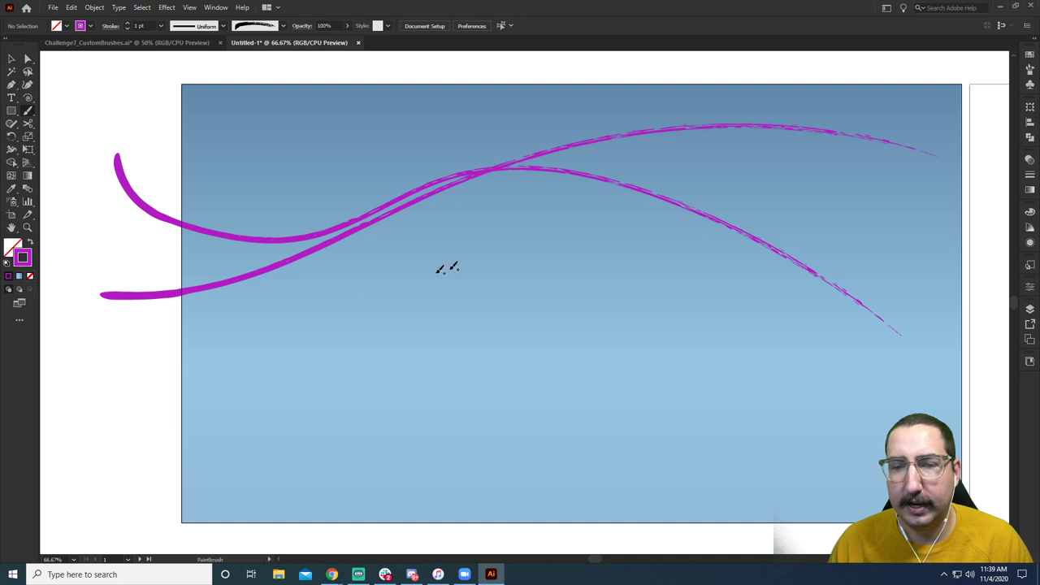
mouse_move(160, 148)
mouse_down()
mouse_move(413, 225)
mouse_move(813, 276)
mouse_up()
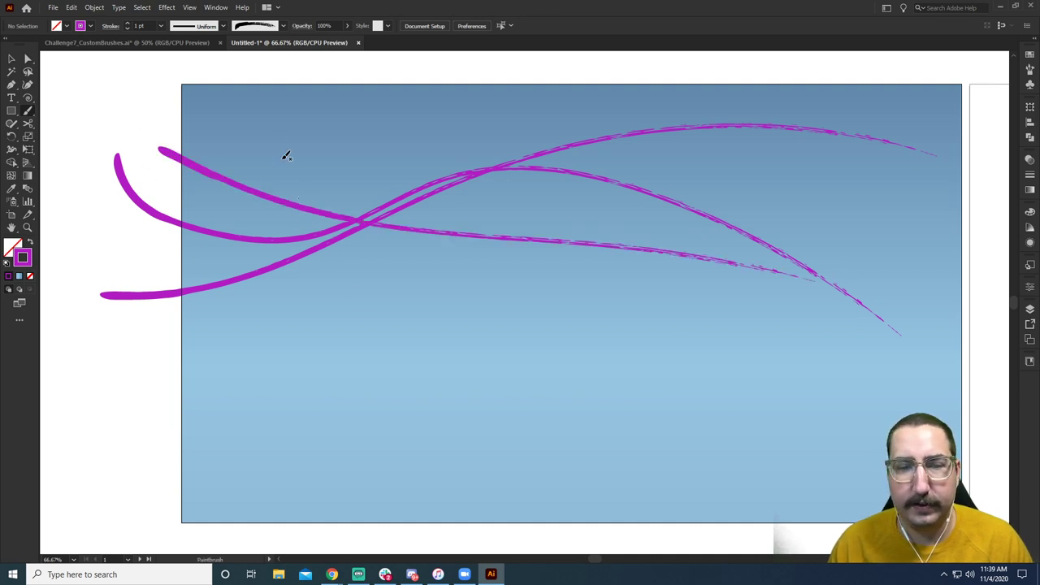
mouse_move(796, 171)
mouse_down()
mouse_move(912, 202)
mouse_move(852, 202)
mouse_up()
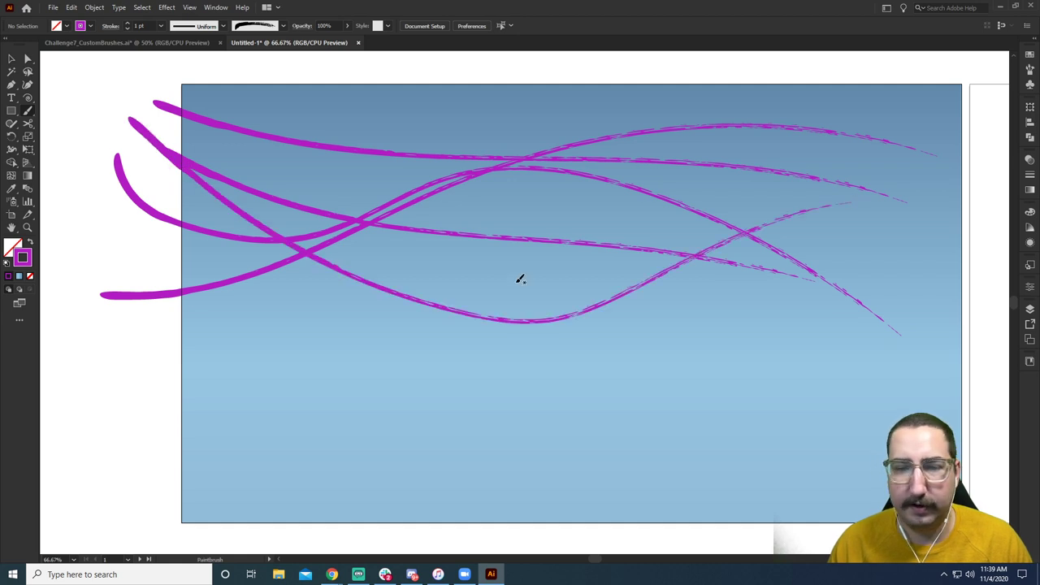
key(v)
Recolour the selected breeze strokes light blue.
key(ctrl+a)
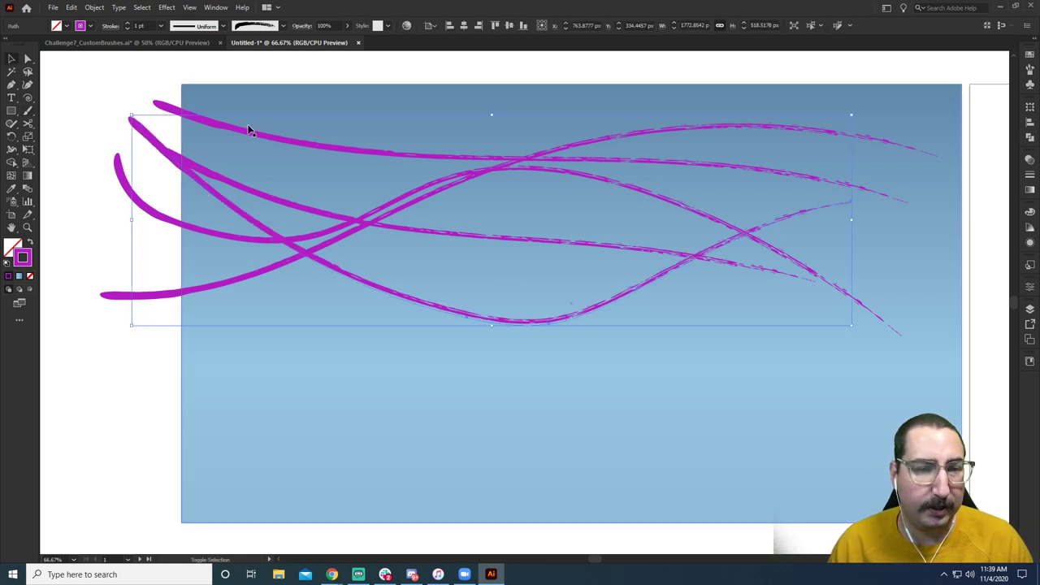
double_click(23, 257)
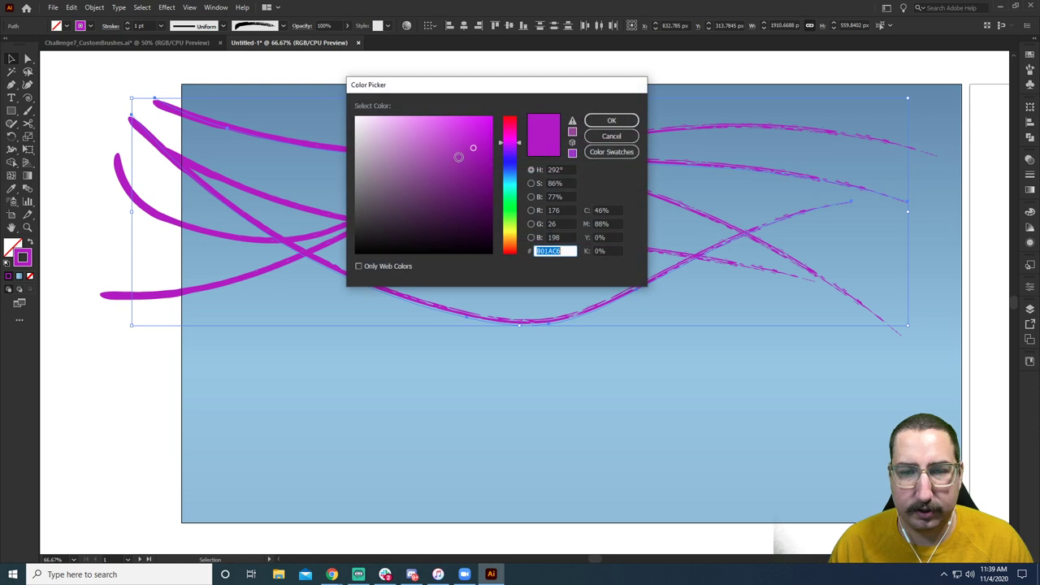
click(505, 173)
drag(455, 128, 414, 122)
click(614, 121)
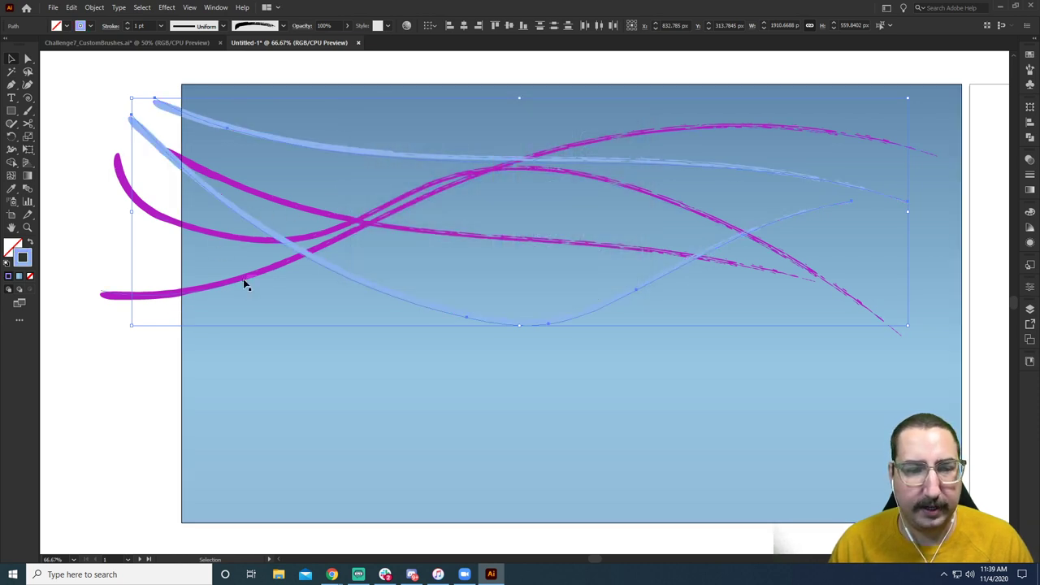
Recolour a breeze stroke green, then select all the strokes.
double_click(28, 260)
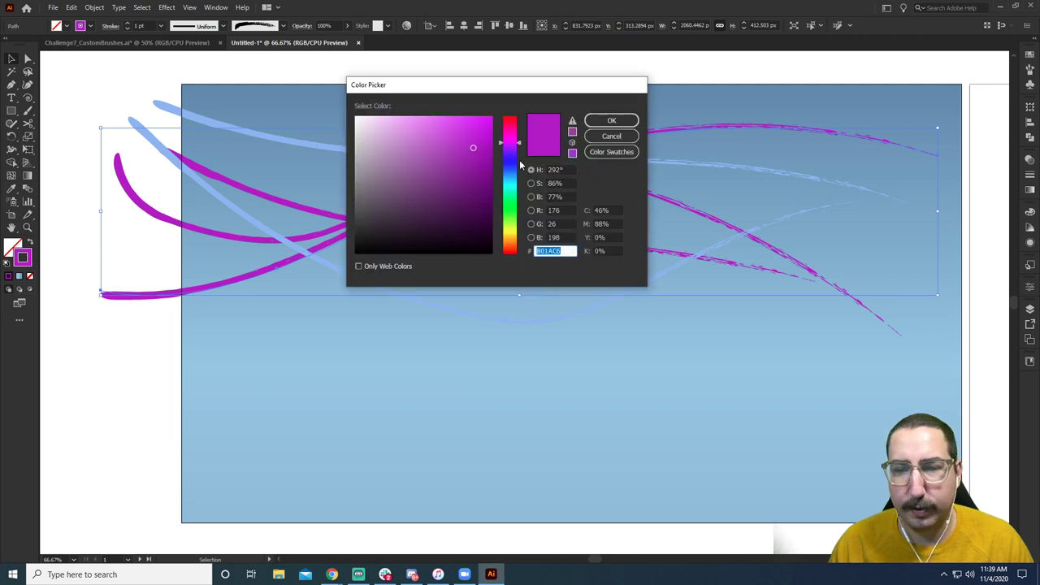
click(505, 194)
click(612, 121)
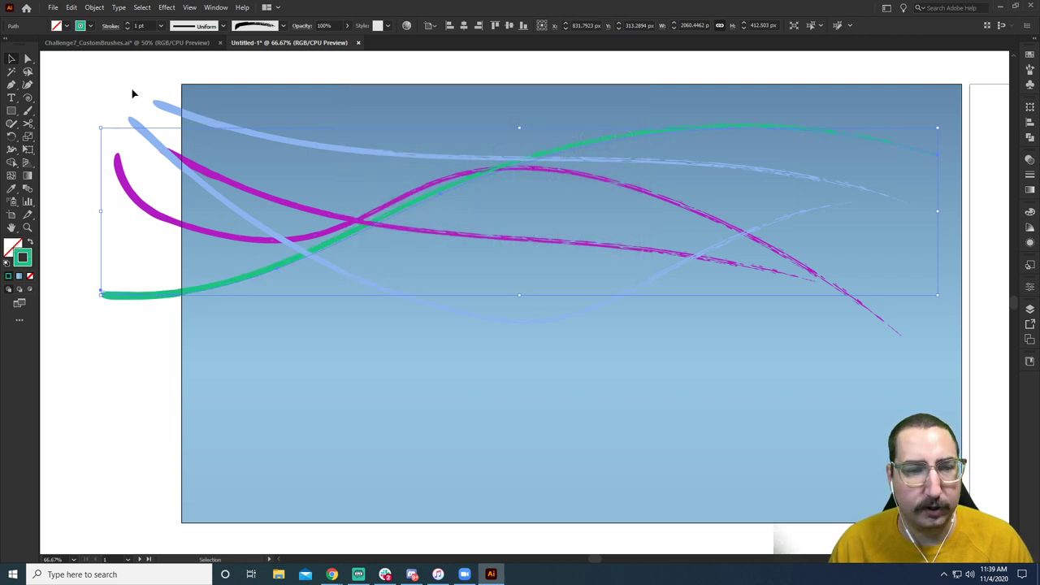
mouse_move(130, 85)
mouse_down()
mouse_move(181, 322)
mouse_move(172, 333)
mouse_up()
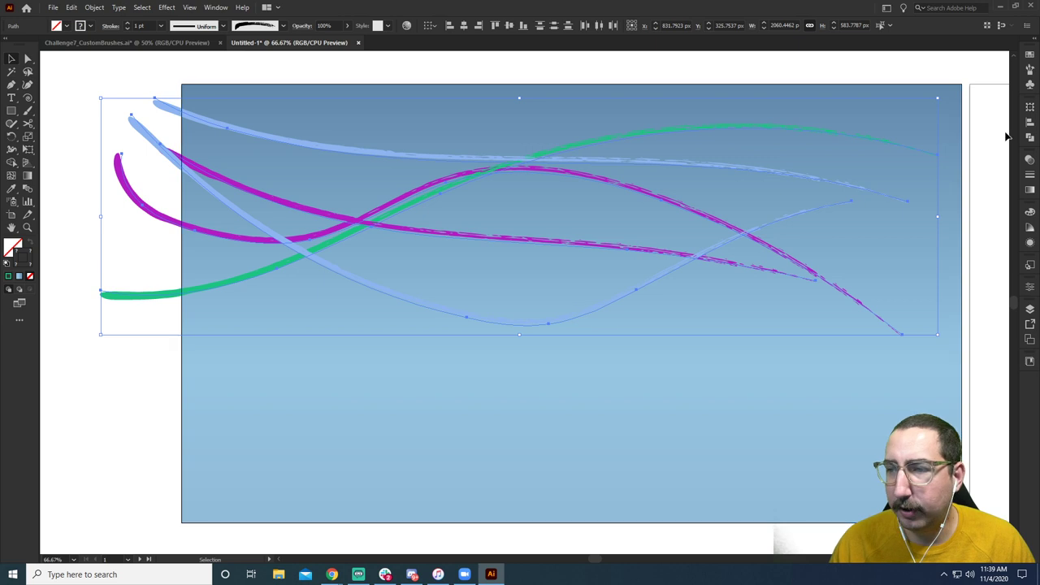
Set the breeze strokes' blend mode to Multiply.
click(1031, 160)
click(923, 170)
click(921, 204)
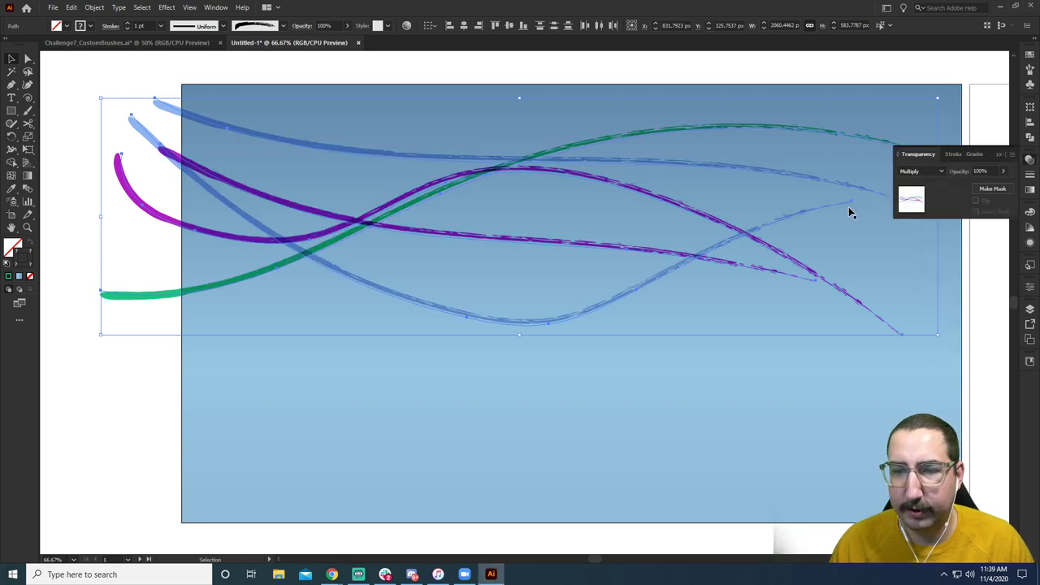
click(112, 161)
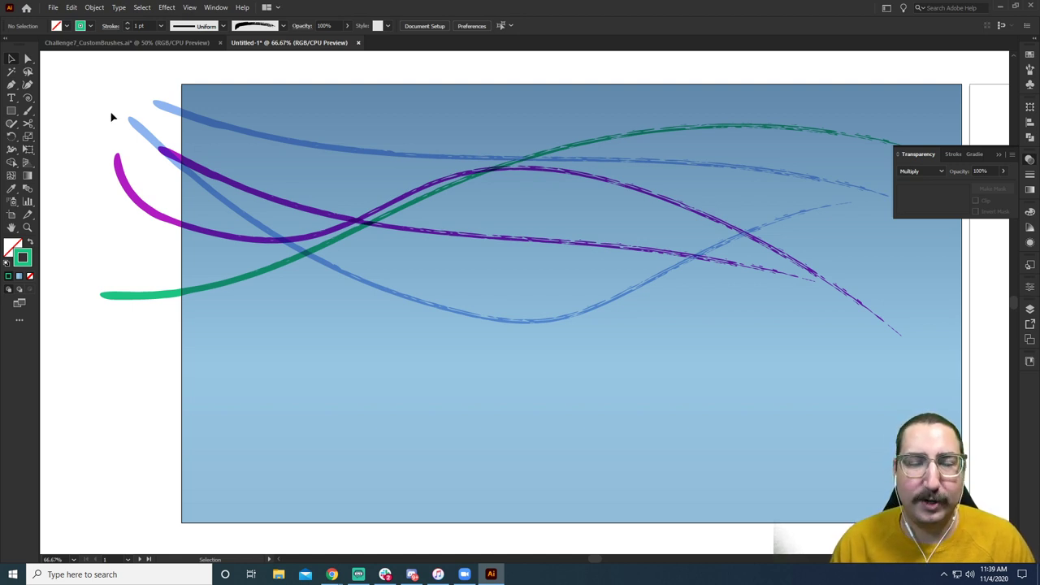
Apply a Gaussian Blur with a 5-pixel radius to all the breeze strokes.
mouse_move(80, 86)
mouse_down()
mouse_move(158, 314)
mouse_move(173, 319)
mouse_up()
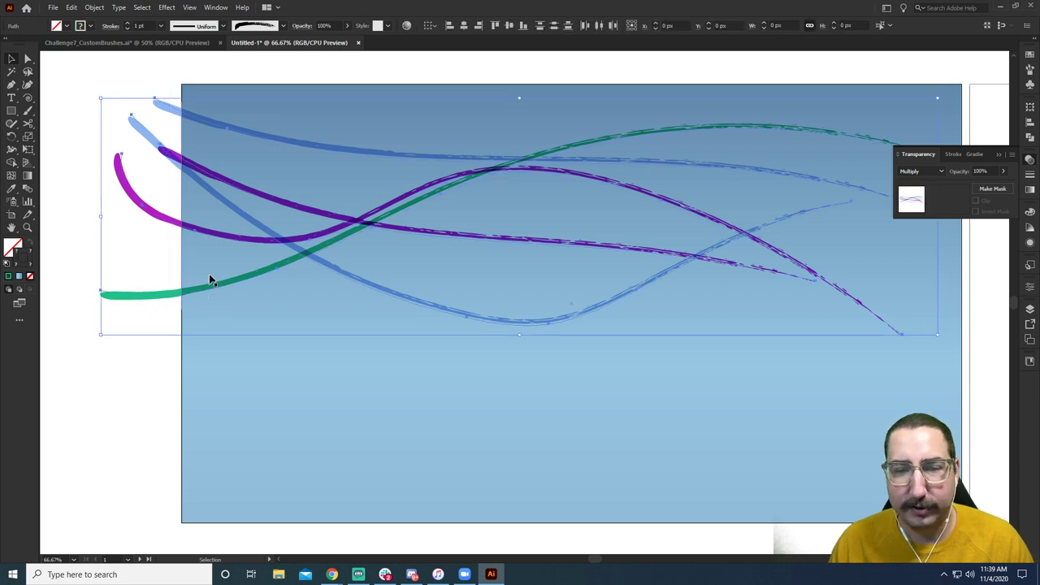
click(175, 10)
mouse_move(239, 189)
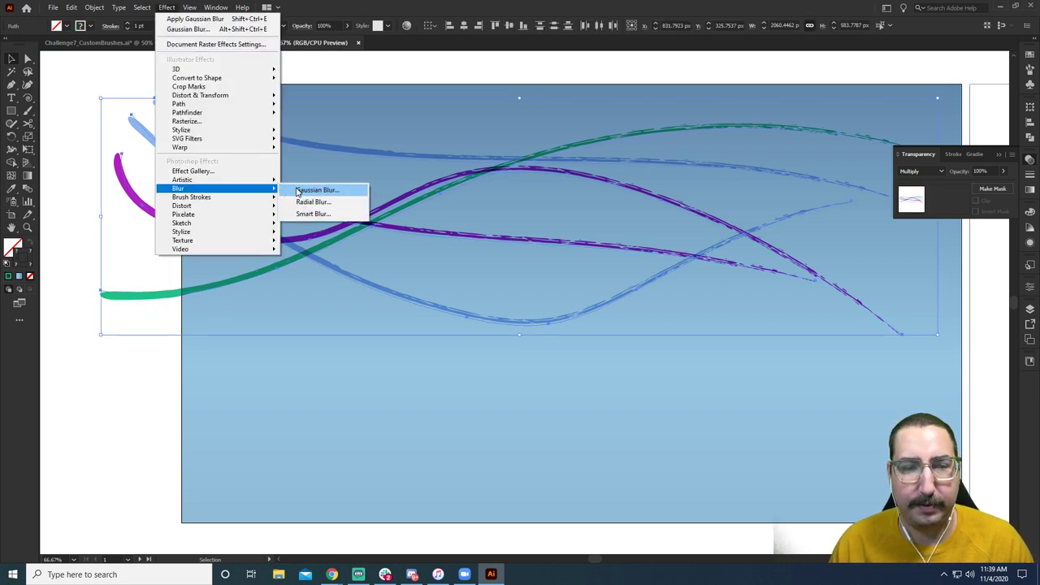
click(298, 190)
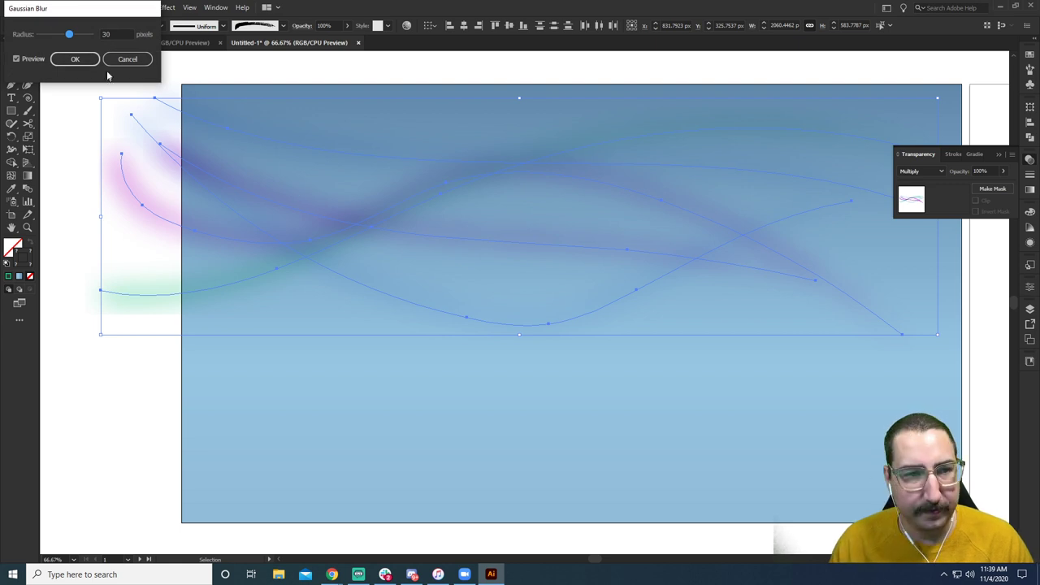
drag(69, 34, 61, 38)
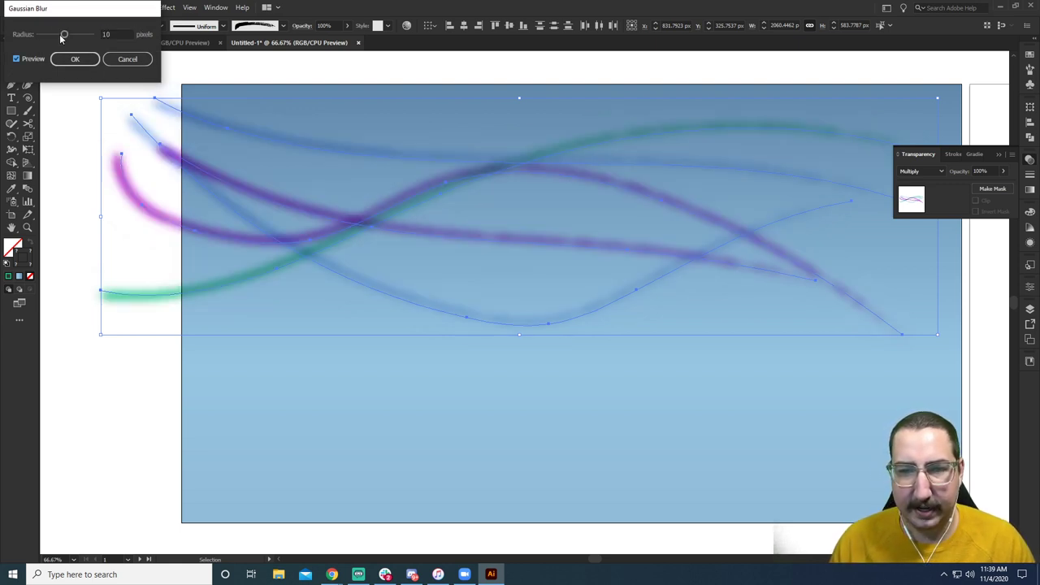
double_click(116, 34)
text(5)
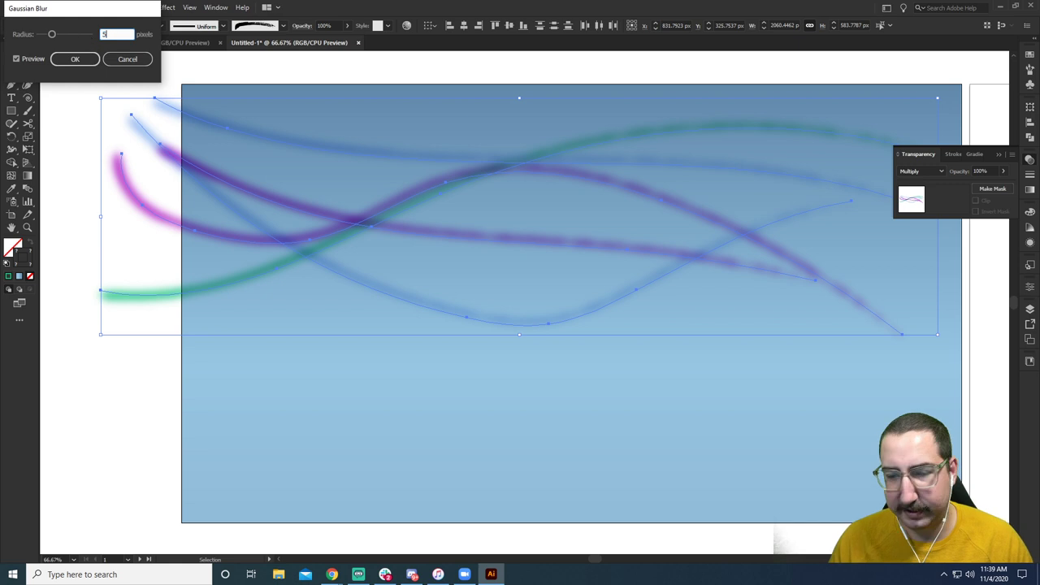
click(75, 58)
click(81, 205)
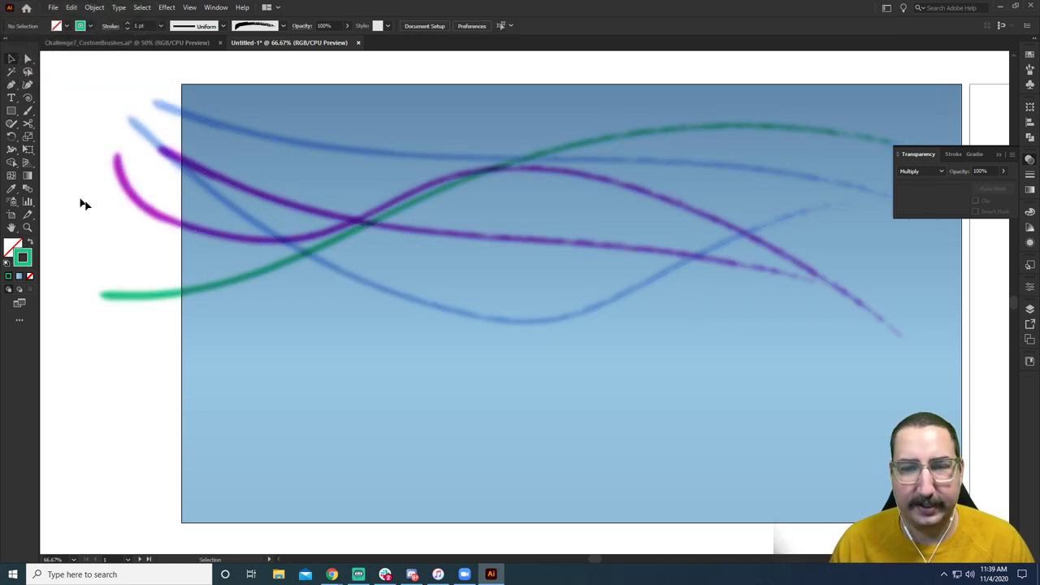
Below the artboard, draw a circle and swap fill and stroke so it is solid green without outline.
key(z)
alt+click(477, 327)
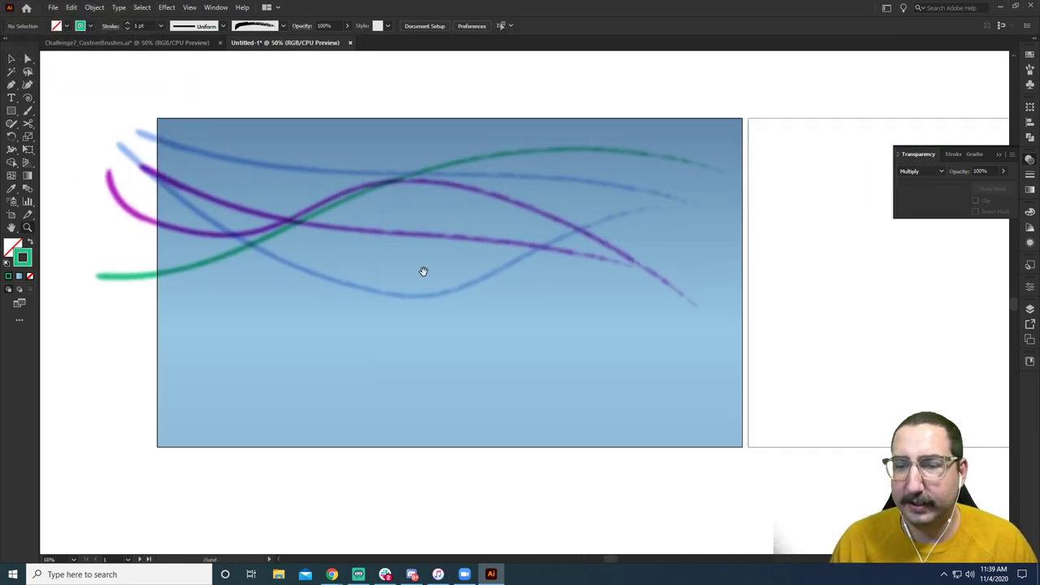
click(375, 357)
drag(512, 379, 360, 326)
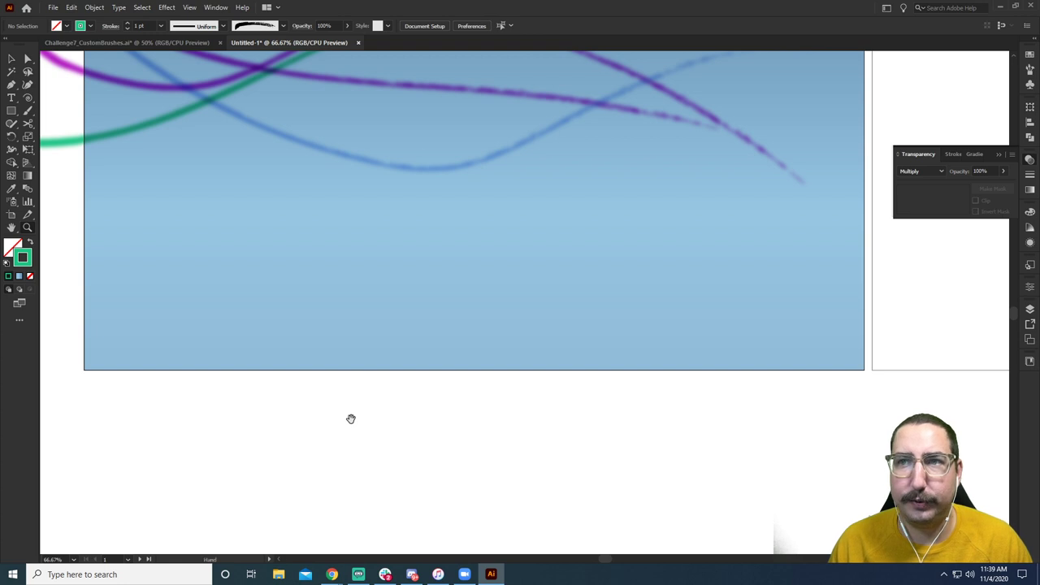
drag(350, 418, 402, 299)
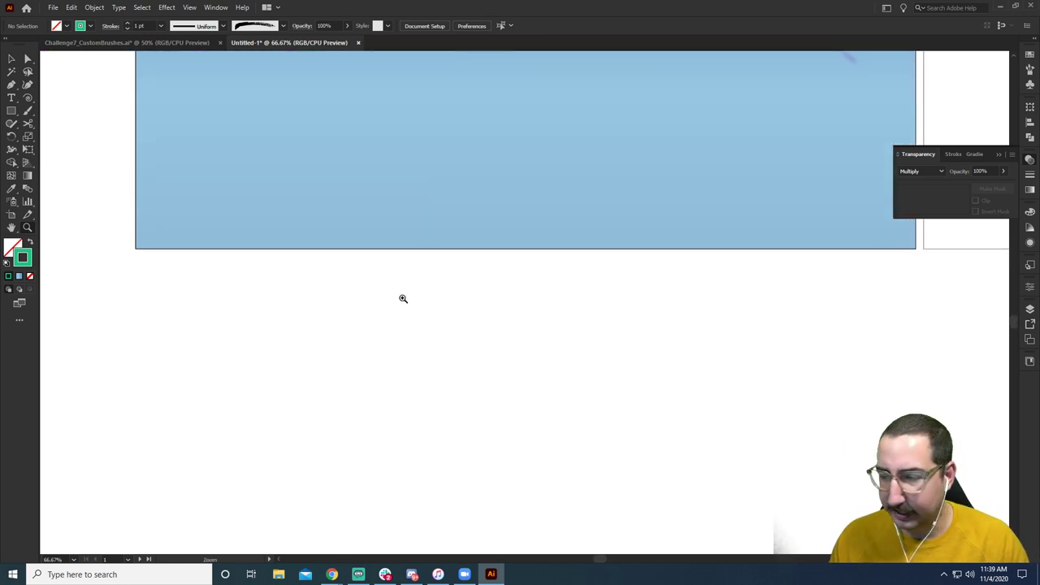
key(l)
drag(446, 406, 404, 363)
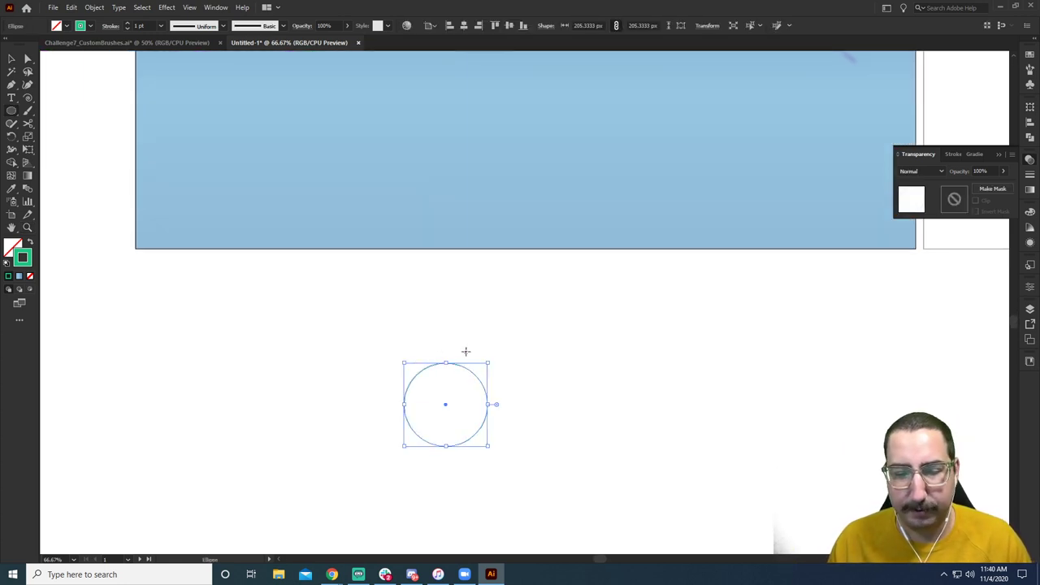
key(shift+x)
key(v)
click(485, 342)
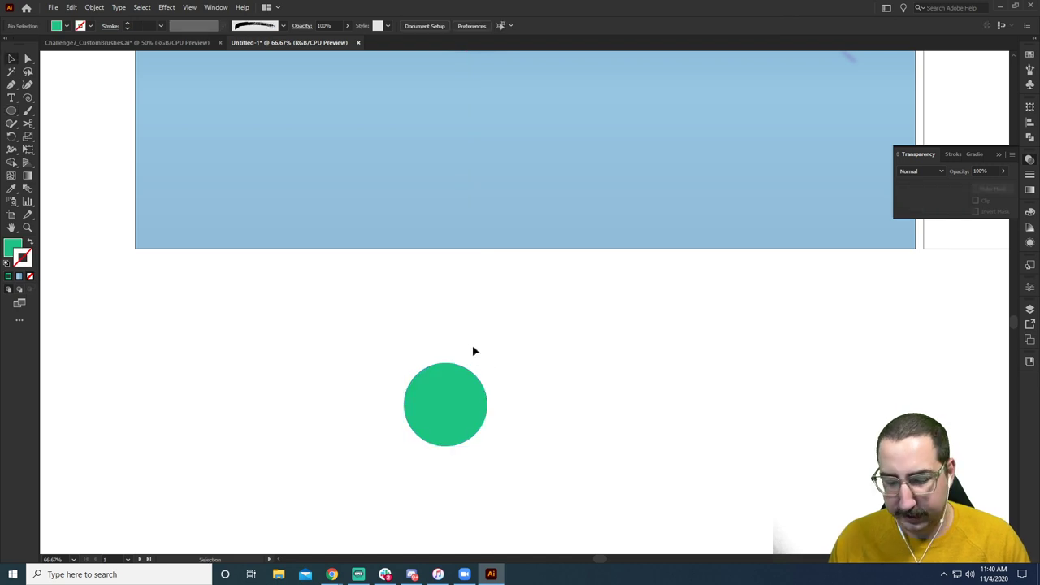
click(448, 382)
key(shift+c)
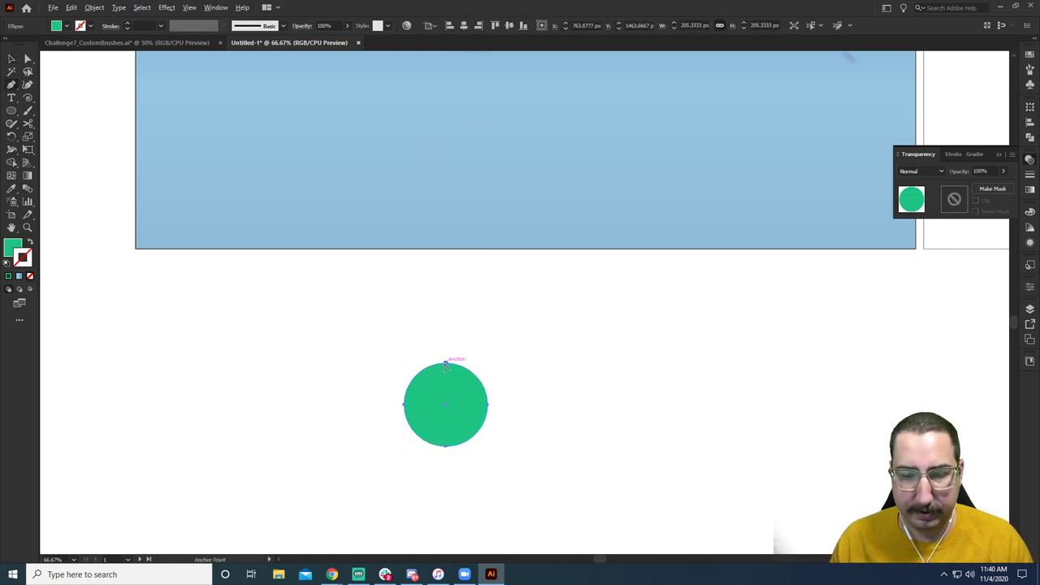
Try sharpening and raising the circle's top point into a teardrop, then undo it.
click(446, 364)
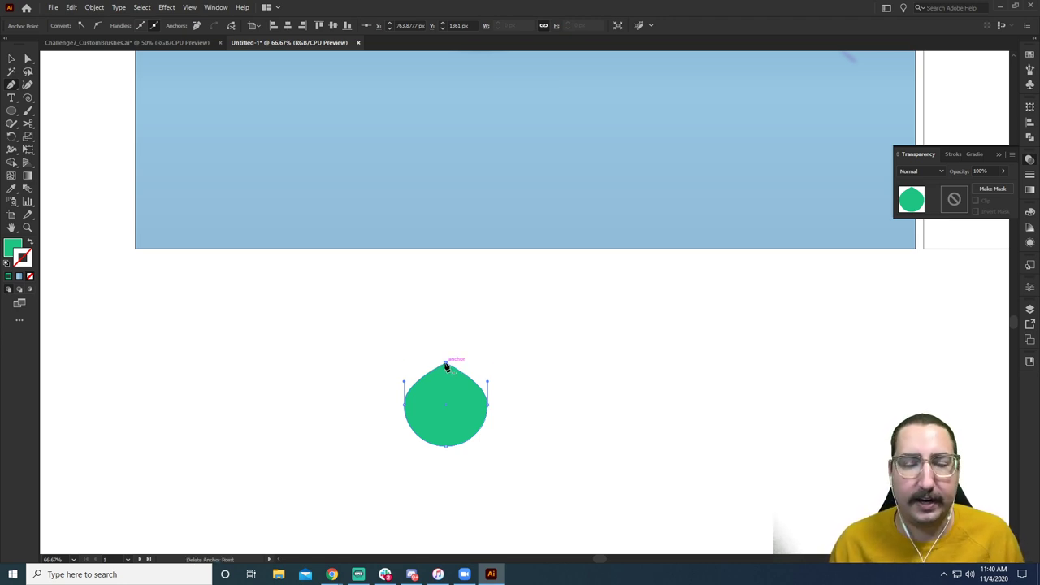
key(a)
drag(447, 365, 448, 282)
key(v)
click(557, 362)
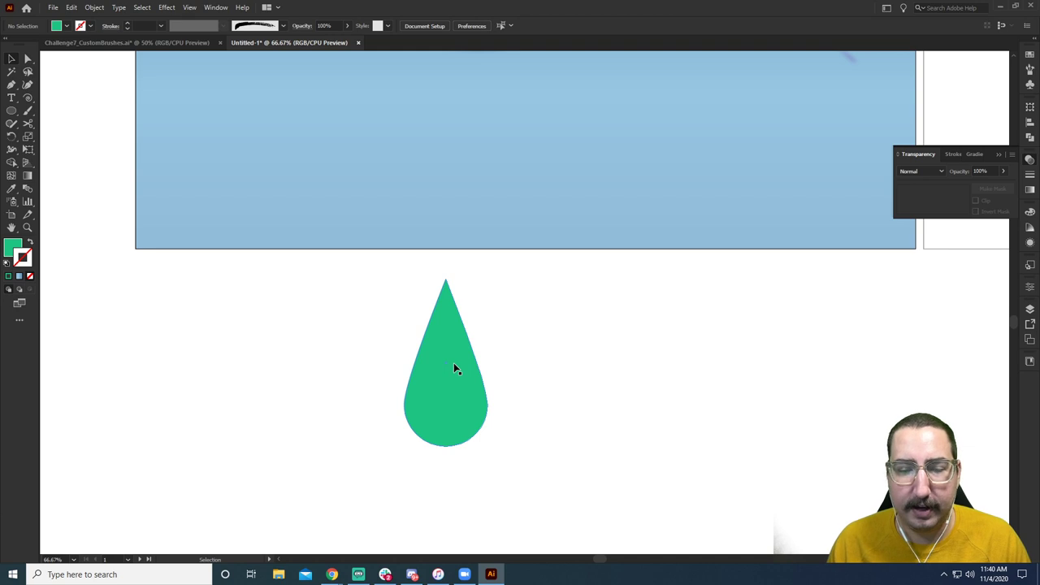
key(ctrl+z)
key(ctrl+z)
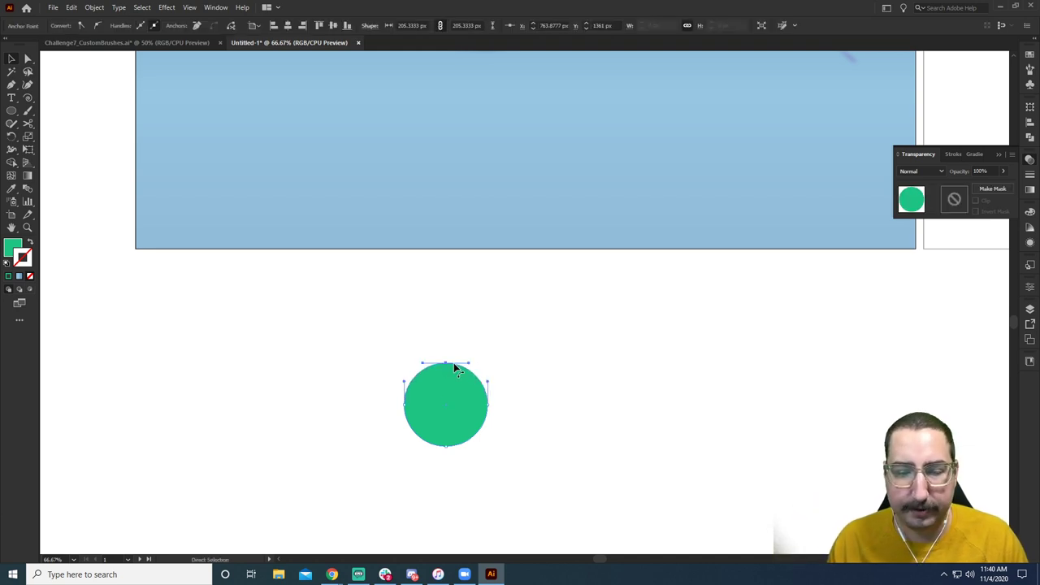
Convert the circle's top anchor to a corner and pull it up into a tall teardrop.
key(shift+c)
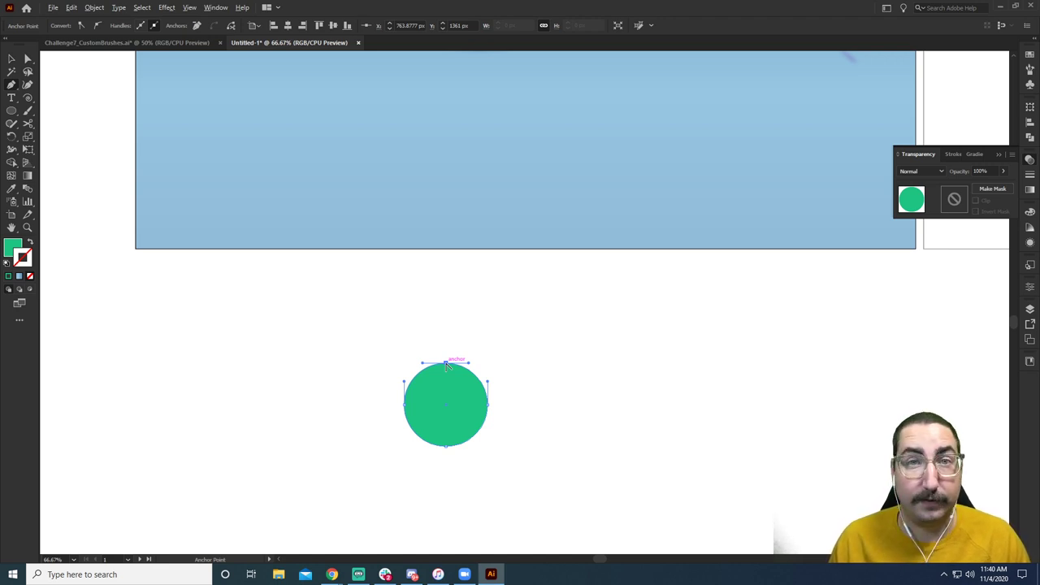
click(446, 365)
key(a)
click(478, 337)
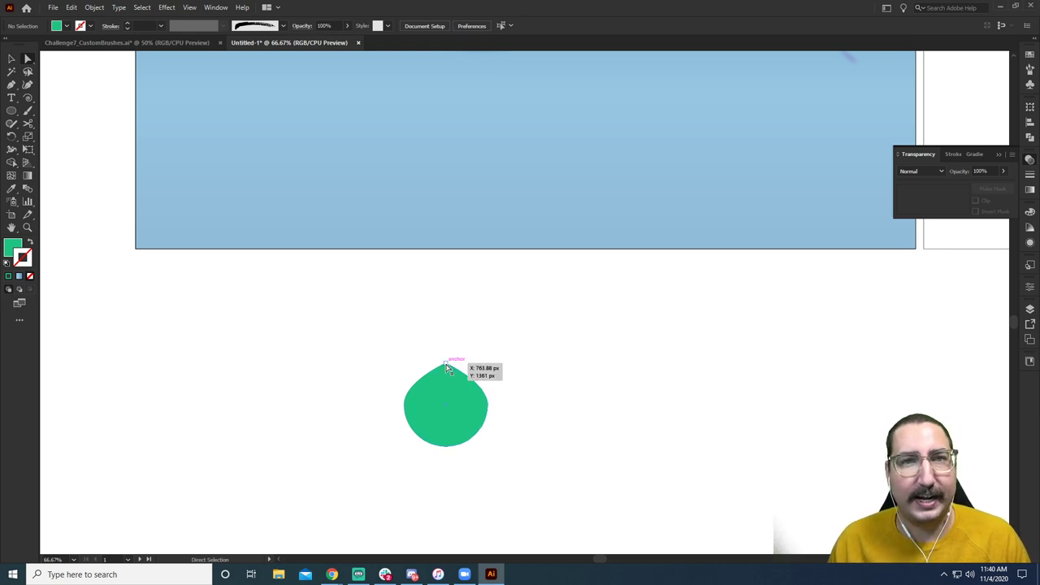
drag(447, 364, 455, 274)
key(v)
click(497, 350)
Move the teardrop left and down, then zoom in and centre it in view.
drag(471, 409, 424, 461)
click(485, 393)
ctrl+click(433, 393)
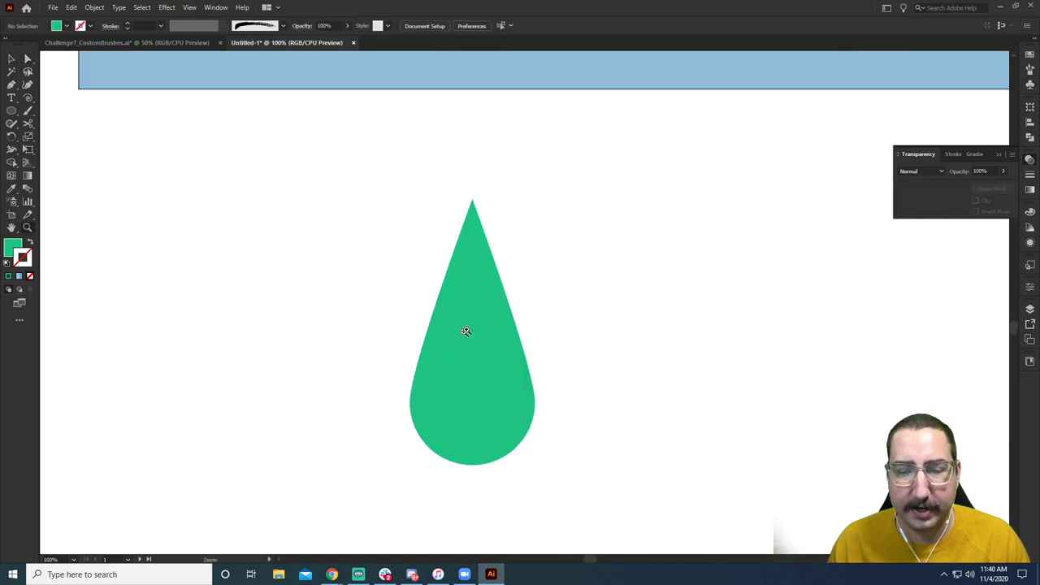
ctrl+click(480, 322)
drag(510, 363, 414, 334)
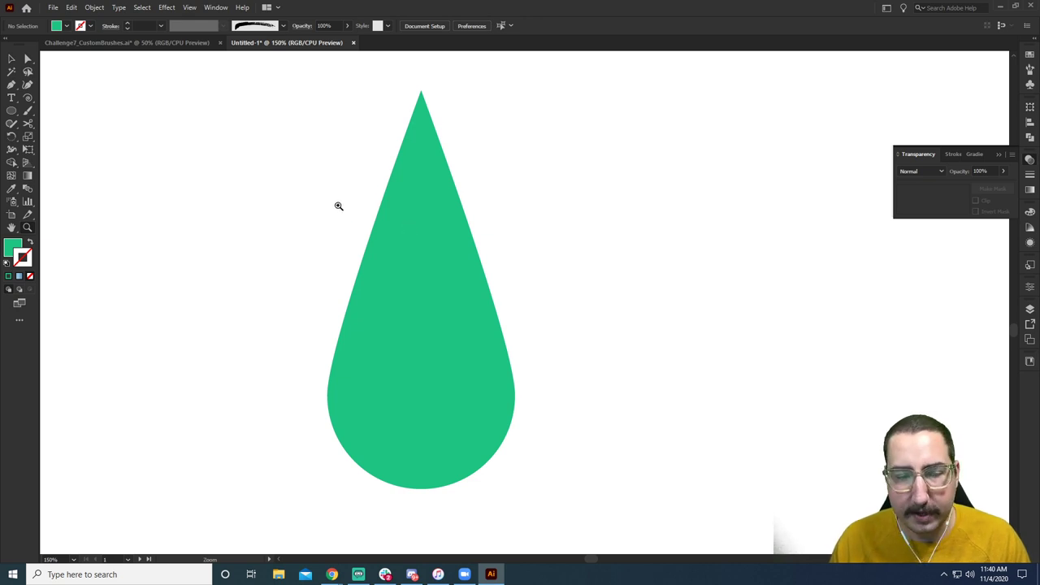
drag(9, 113, 65, 148)
Create a 3-sided polygon, narrow and rotate it, and place it on the teardrop's upper left edge.
click(379, 207)
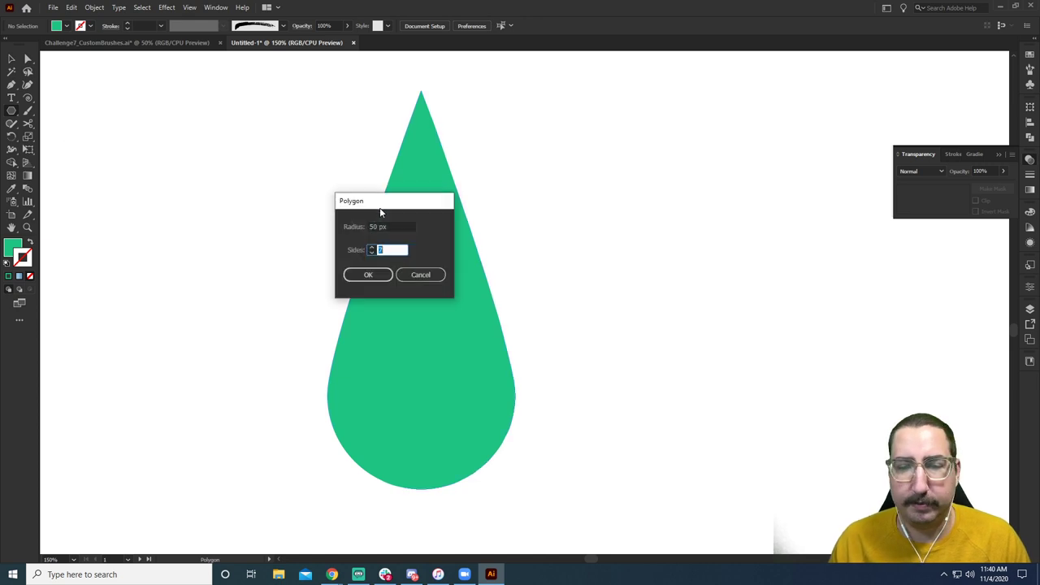
text(3)
key(Return)
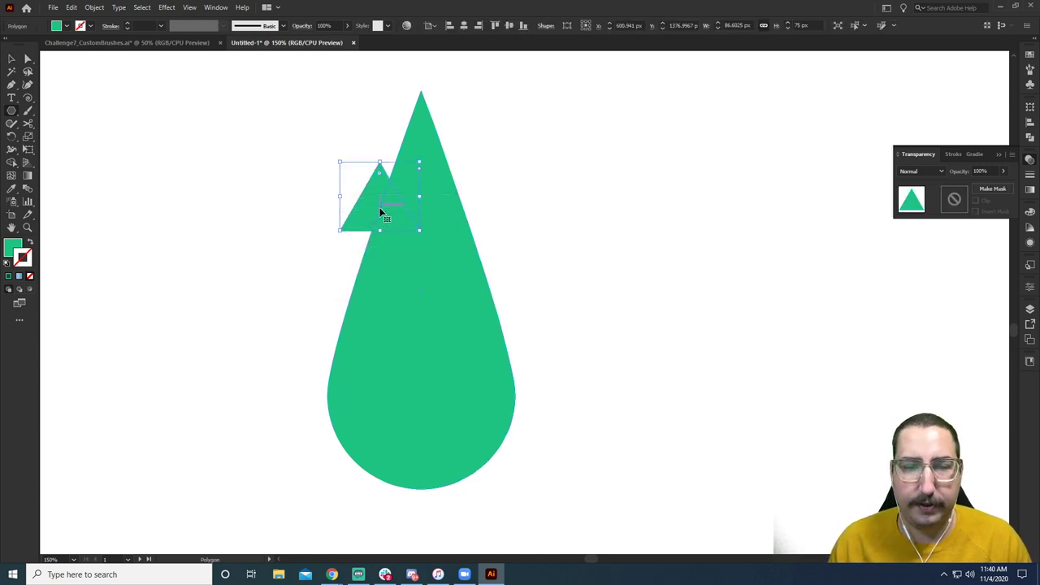
key(v)
drag(412, 197, 374, 194)
drag(376, 160, 500, 272)
drag(336, 179, 349, 258)
Place triangle copies down the left edge and along the right edge, adjusting their rotation.
key(r)
drag(479, 236, 448, 202)
key(v)
drag(348, 268, 328, 337)
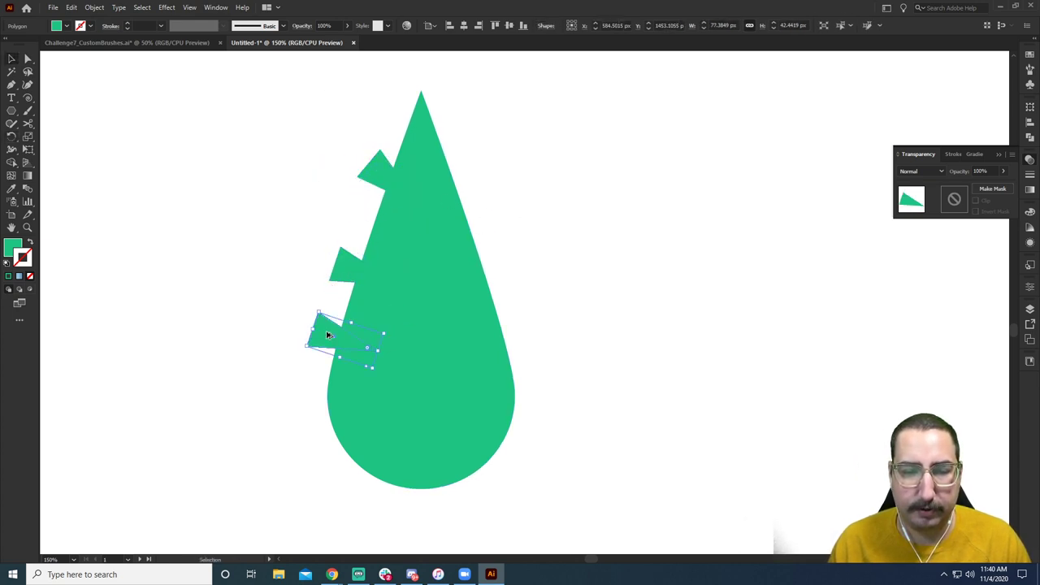
drag(379, 168, 515, 375)
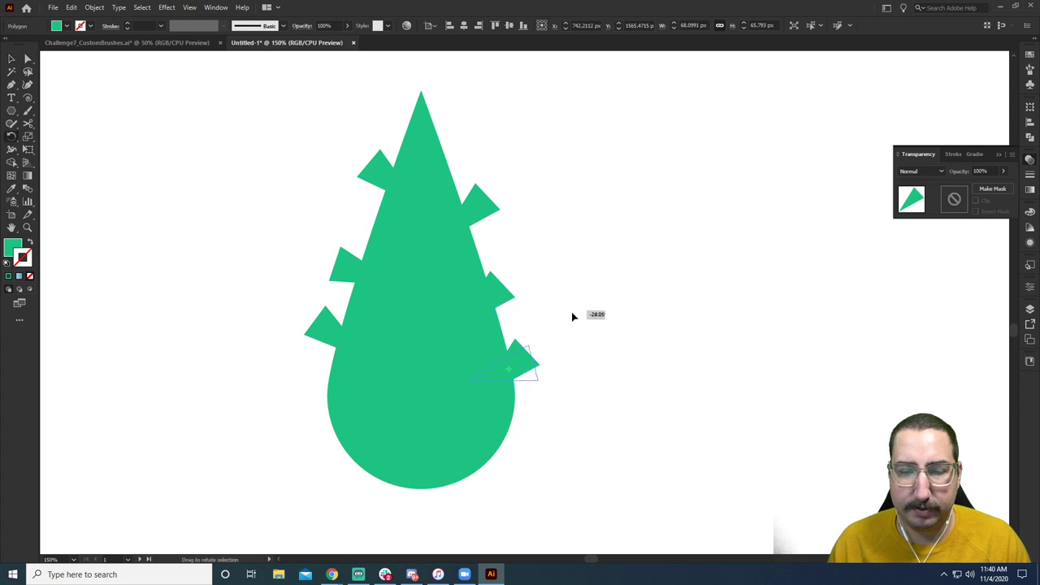
click(478, 296)
mouse_move(524, 281)
mouse_down()
mouse_move(558, 274)
mouse_move(537, 269)
mouse_up()
Shift-select all six triangles together.
click(381, 157)
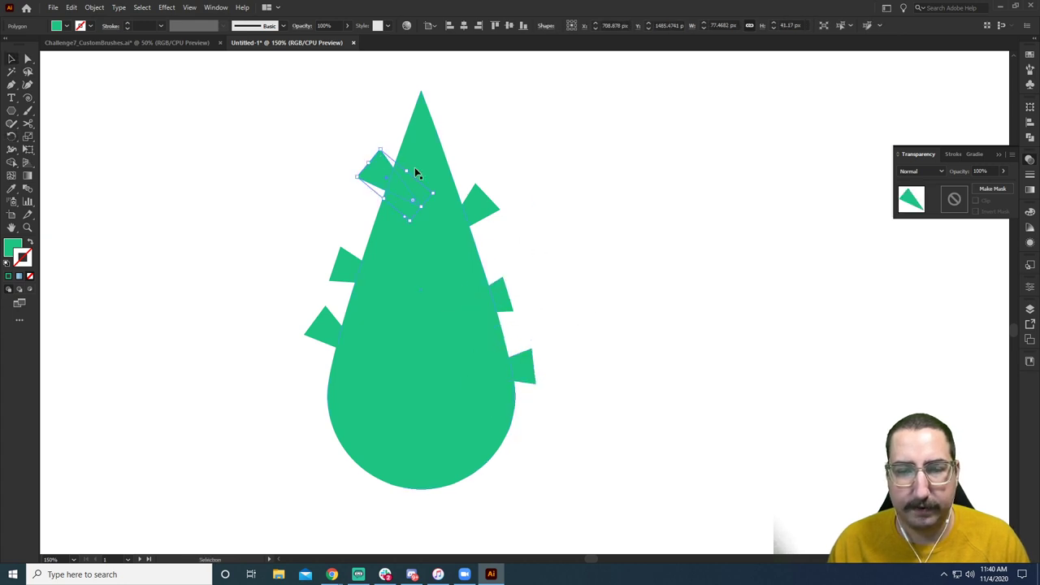
shift+click(483, 210)
shift+click(353, 265)
shift+click(493, 304)
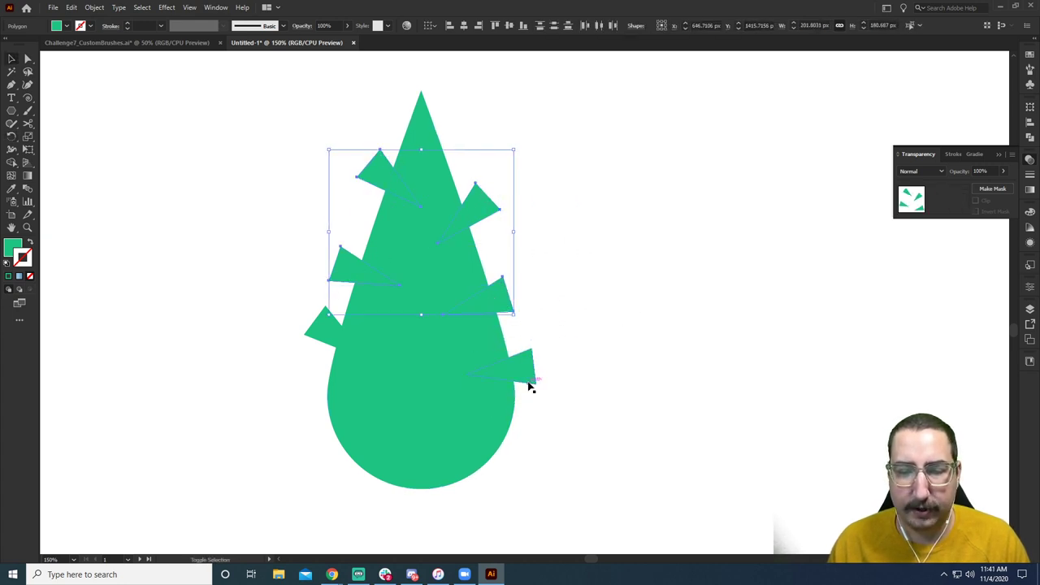
shift+click(528, 382)
shift+click(332, 329)
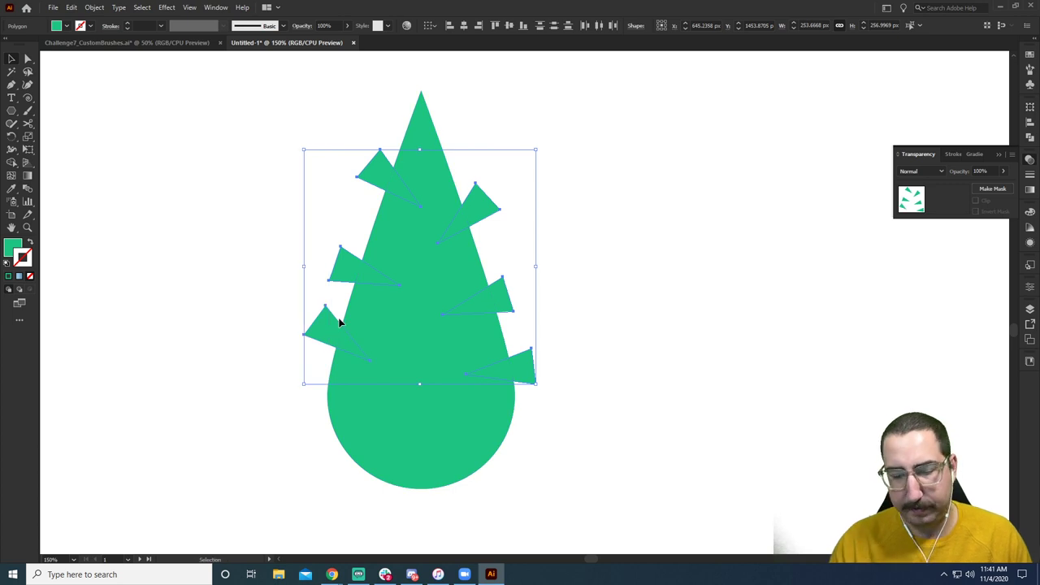
click(102, 8)
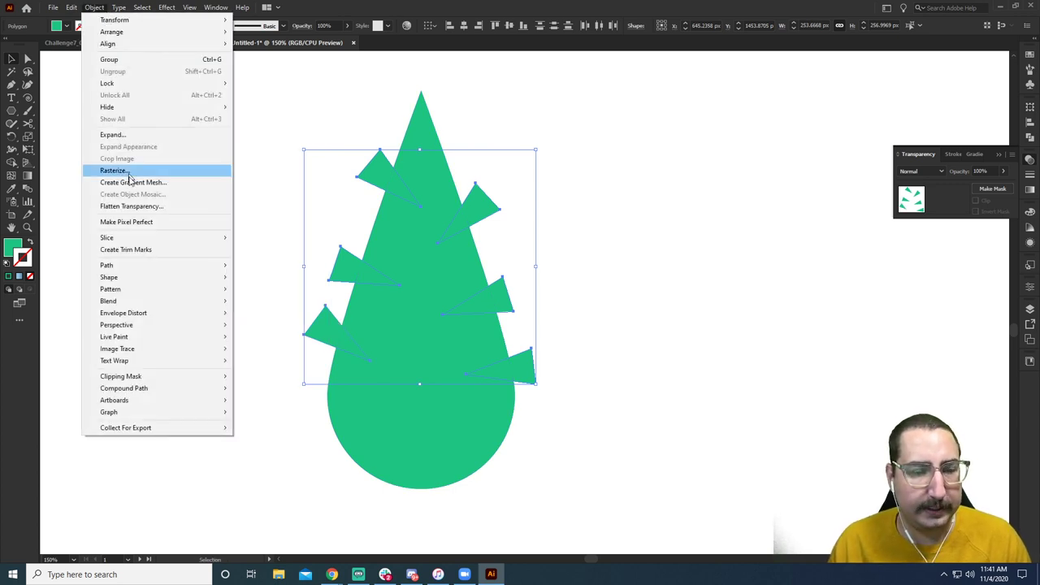
Make the triangles a compound path and subtract them from the teardrop with Minus Front.
mouse_move(177, 388)
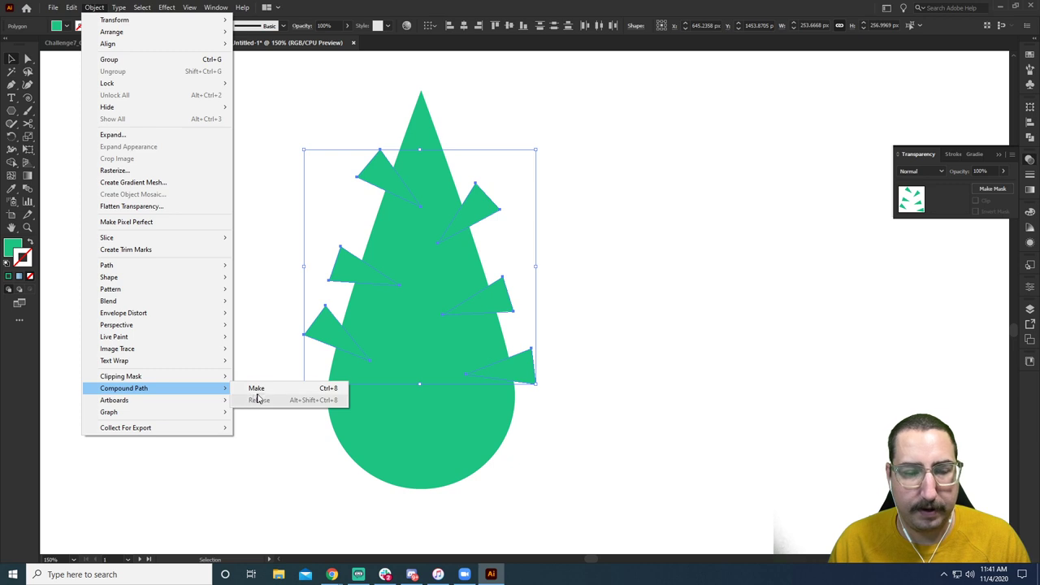
click(259, 388)
drag(284, 138, 601, 479)
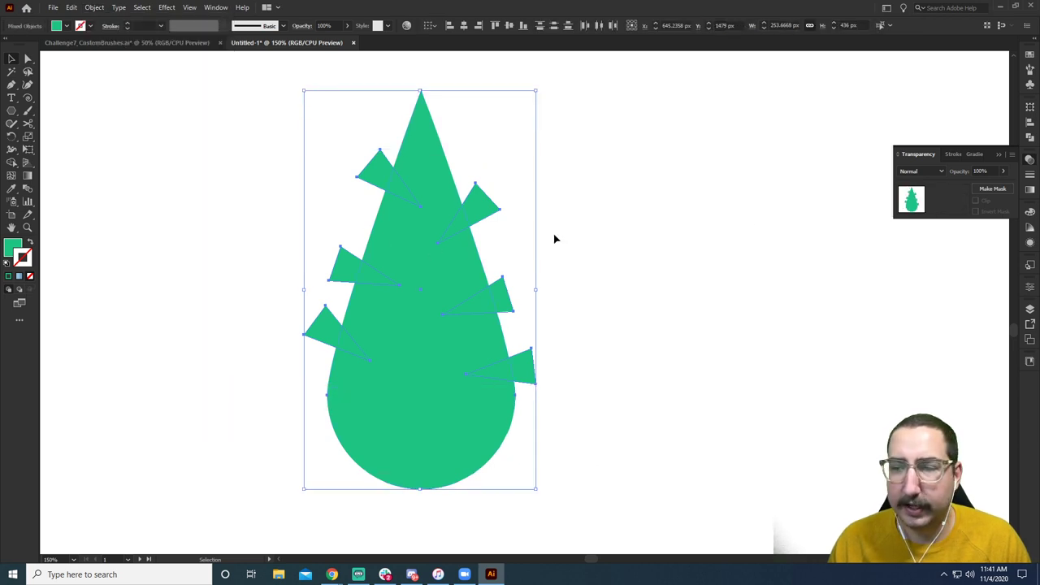
click(1030, 137)
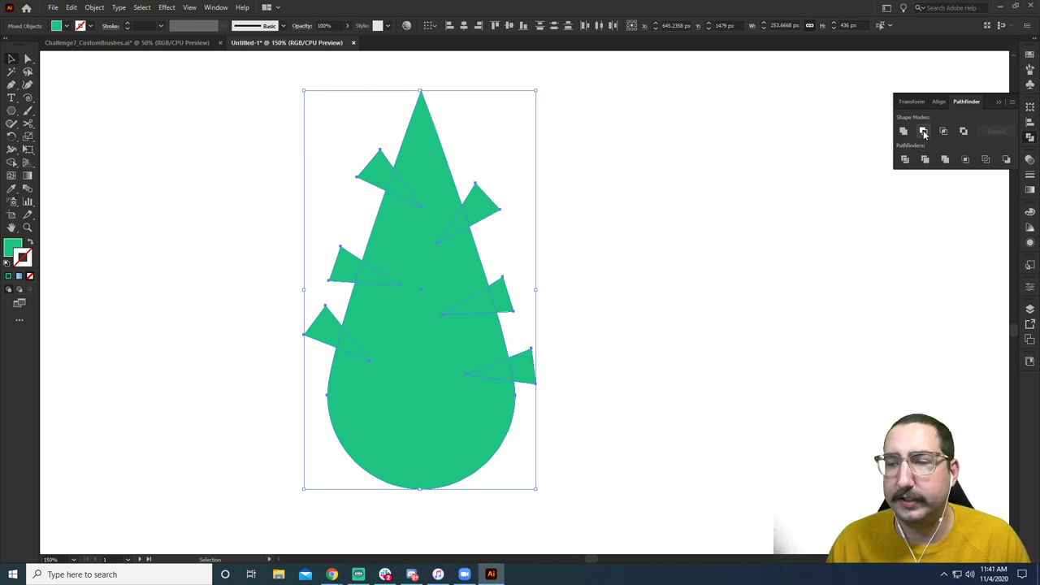
click(923, 133)
key(ctrl+shift+a)
Nudge the leaf's top anchor point down slightly with Direct Selection.
key(z)
alt+click(499, 322)
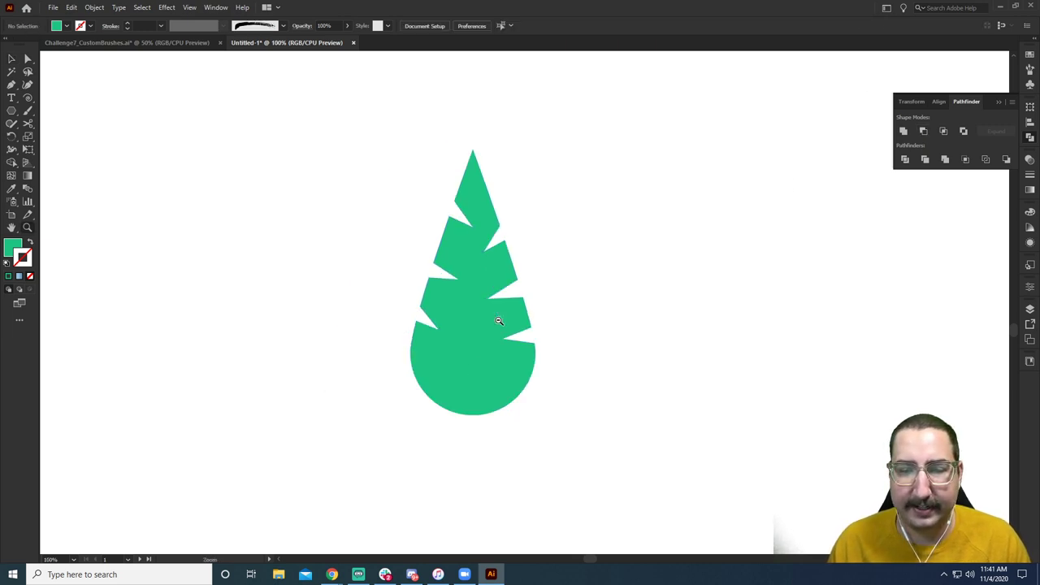
alt+click(534, 255)
alt+click(512, 285)
key(v)
key(z)
click(506, 325)
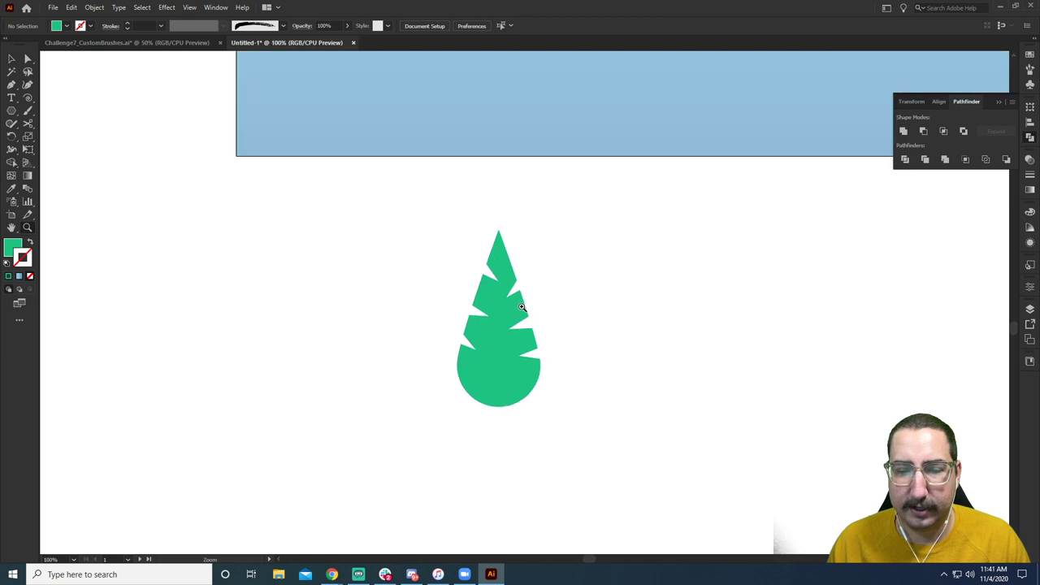
click(492, 317)
click(483, 310)
key(a)
click(481, 308)
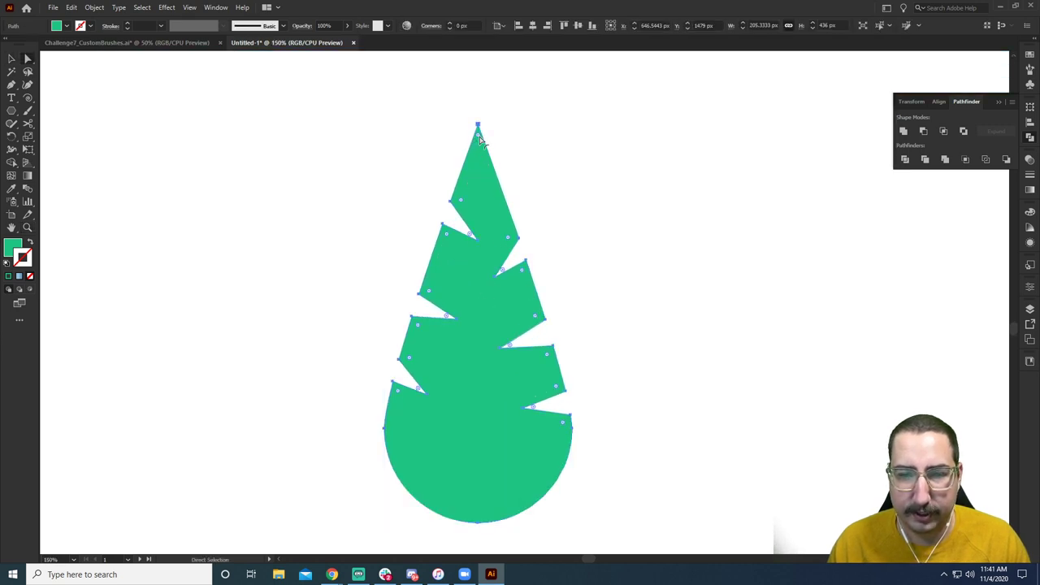
drag(477, 125, 478, 132)
Deselect the leaf and zoom in on its base.
click(564, 179)
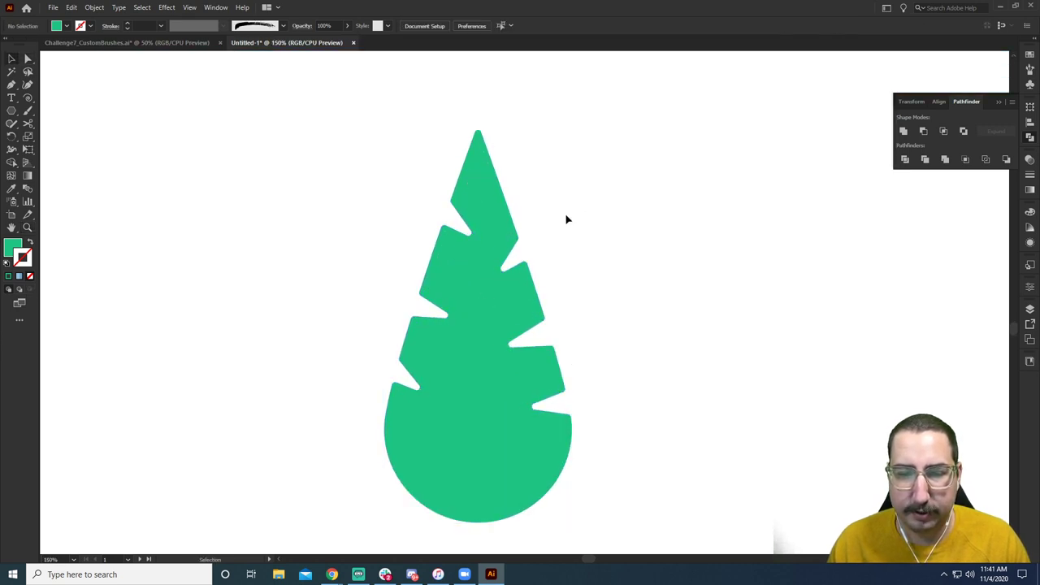
key(z)
alt+click(507, 334)
alt+click(534, 333)
click(534, 333)
click(524, 309)
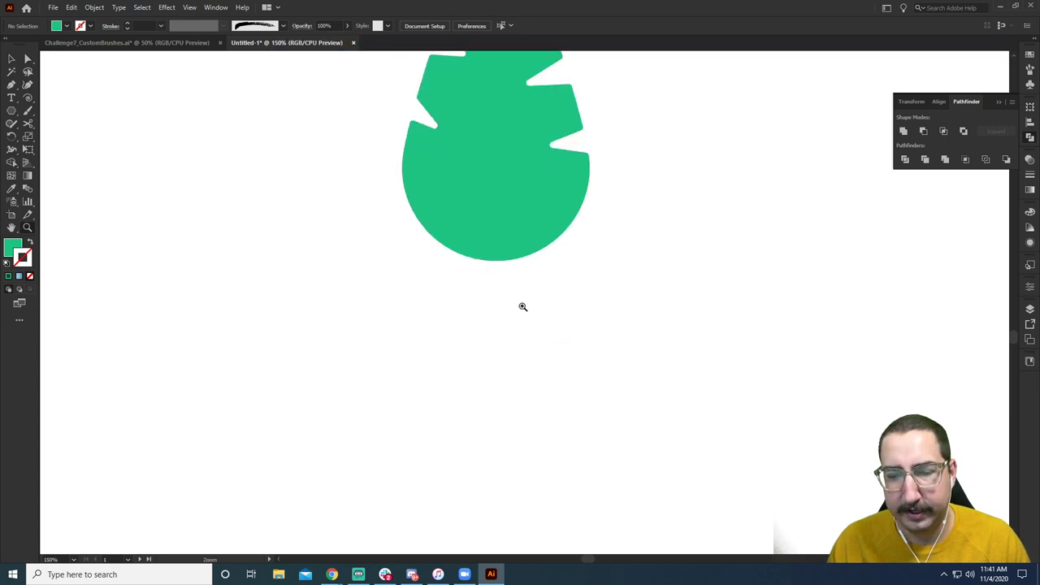
click(514, 253)
Draw a narrow rectangle stem below the leaf and centre it horizontally under the leaf.
key(m)
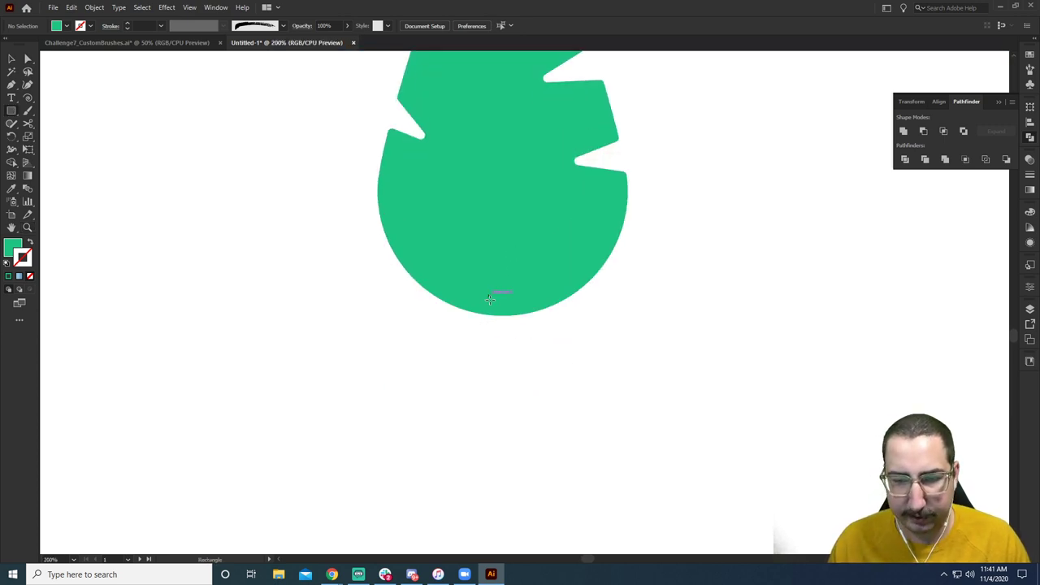
drag(488, 295, 504, 405)
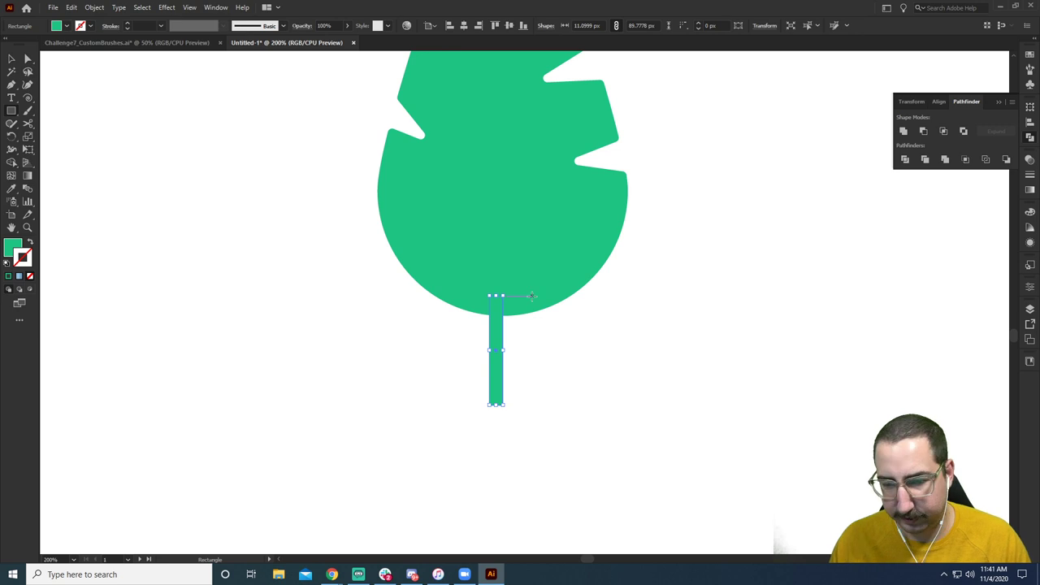
key(v)
drag(562, 365, 476, 275)
click(463, 25)
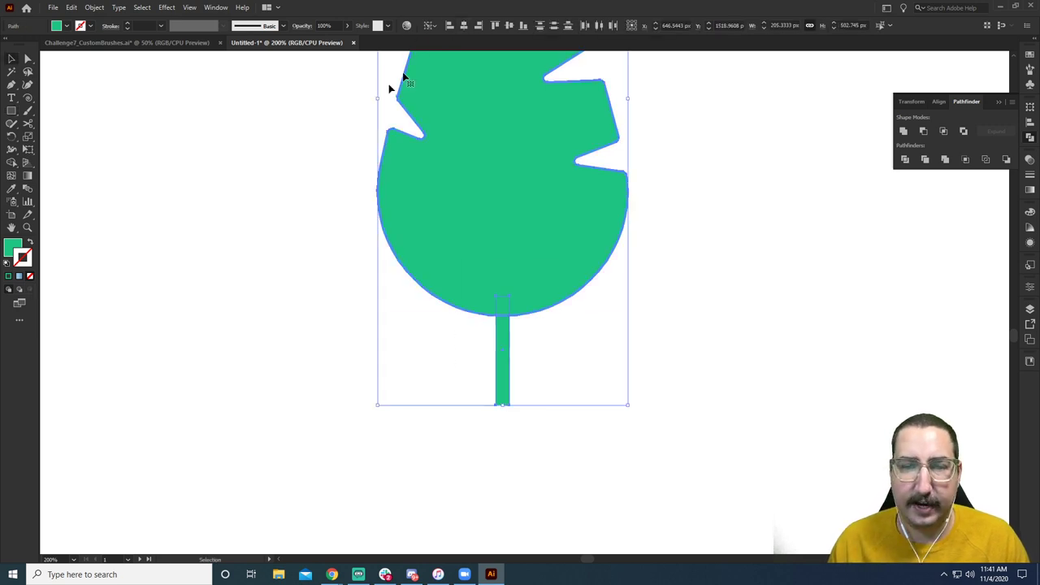
key(ctrl+shift+a)
Unite the leaf and stem into a single shape with Pathfinder.
key(ctrl+1)
drag(384, 445, 385, 443)
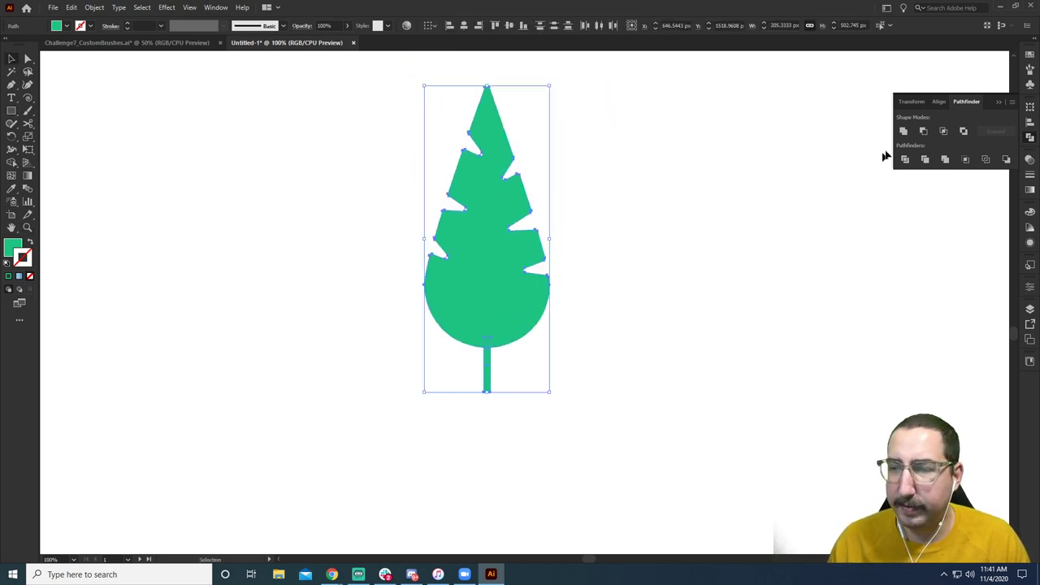
click(904, 131)
key(ctrl+shift+a)
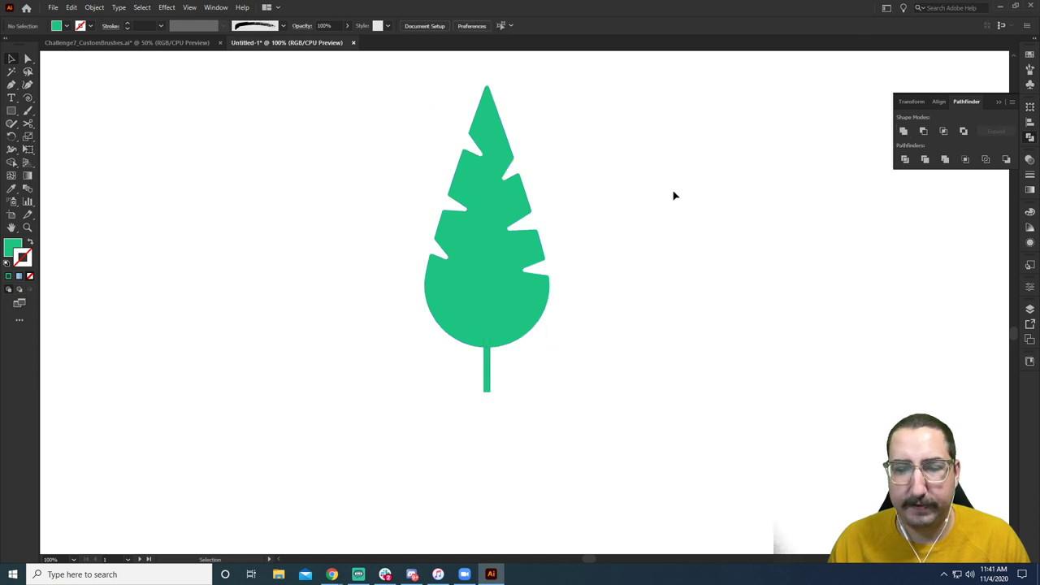
Scale the leaf down to about 24% and move it to the left beside the artboard.
key(ctrl+minus)
scroll(533, 298, up, 1)
key(ctrl+a)
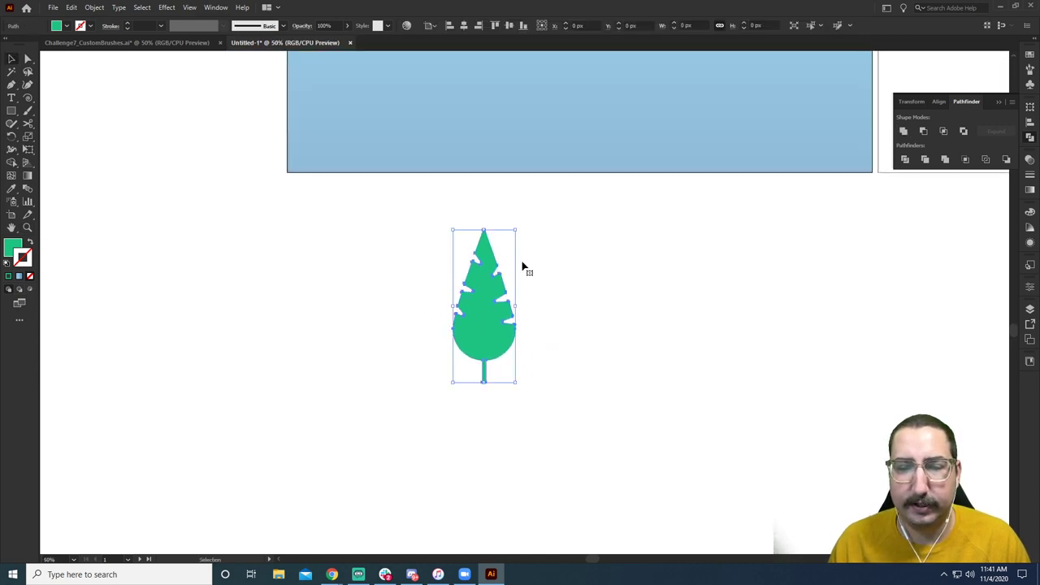
key(s)
drag(657, 173, 526, 280)
key(v)
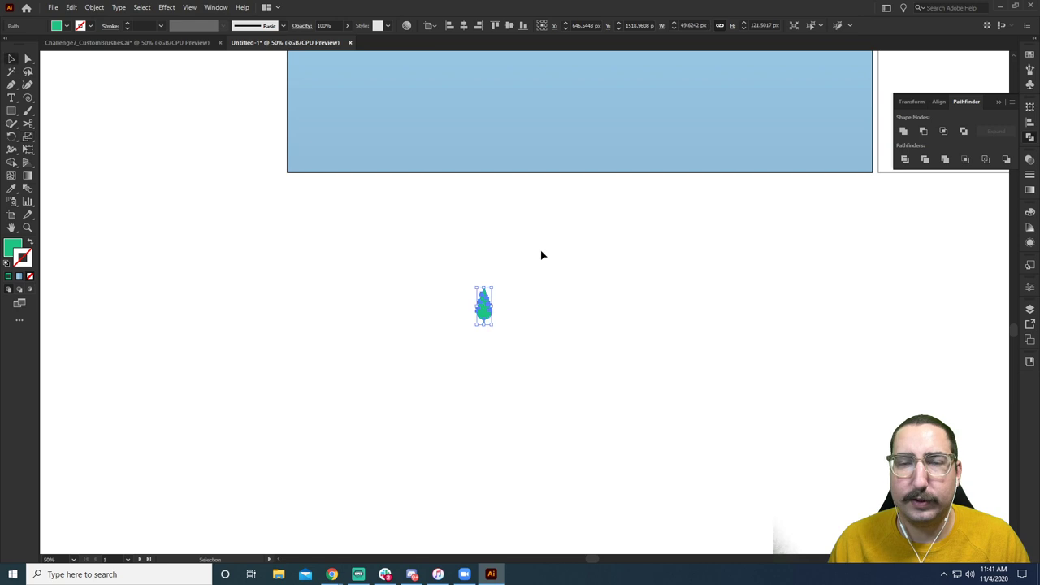
click(493, 295)
scroll(492, 295, up, 2)
drag(450, 364, 226, 209)
Zoom in closely on the small leaf.
key(z)
click(532, 306)
click(533, 305)
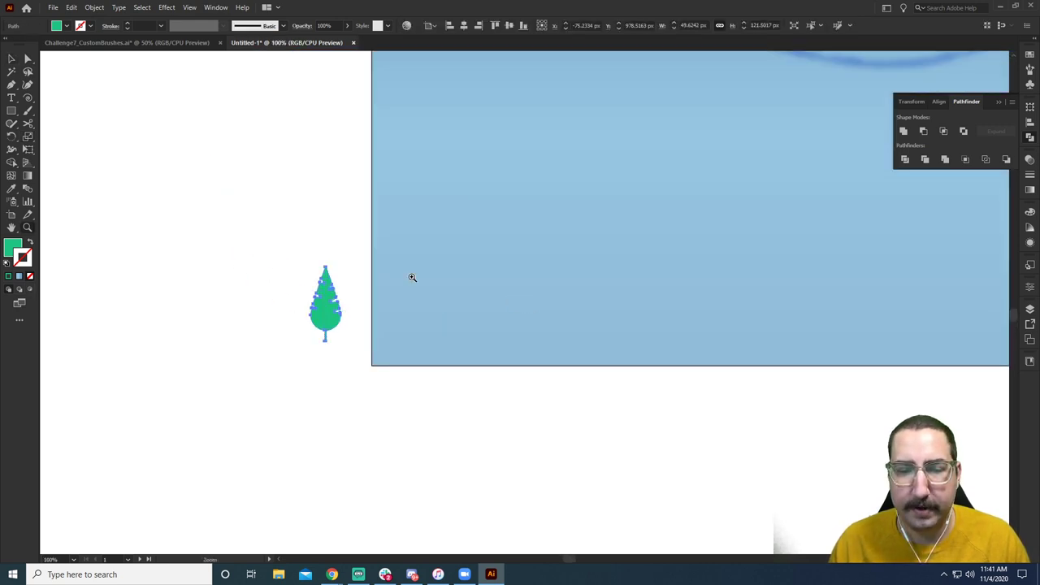
click(411, 278)
click(481, 323)
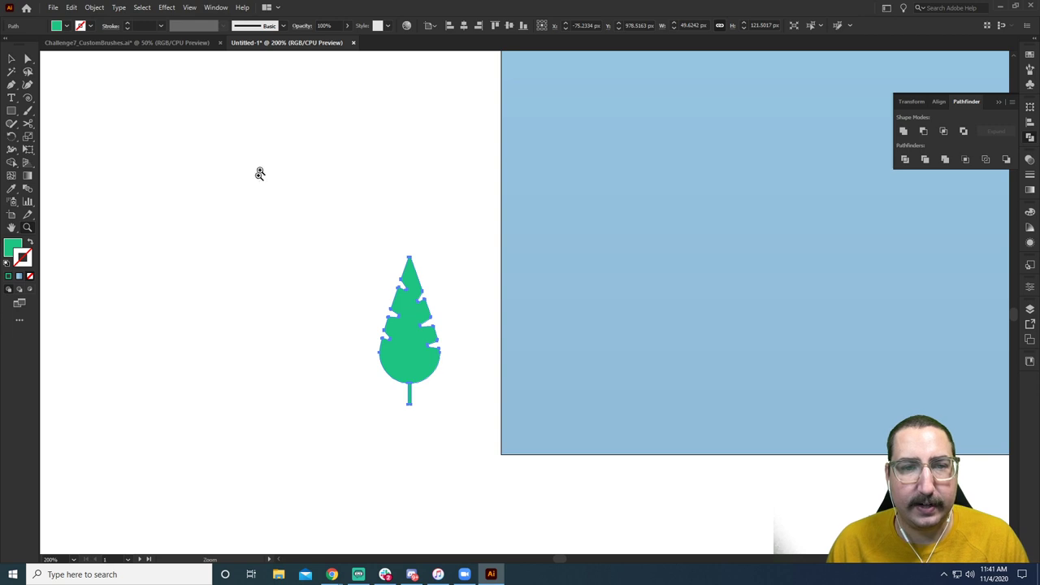
click(283, 26)
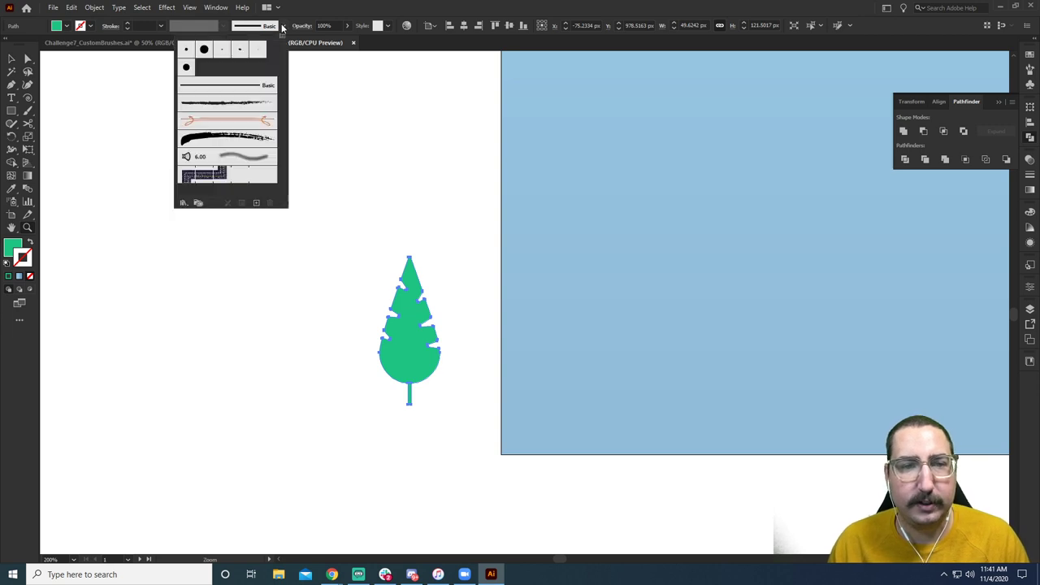
Create a new Scatter Brush from the leaf named 'Leaf Brush 1'.
click(256, 204)
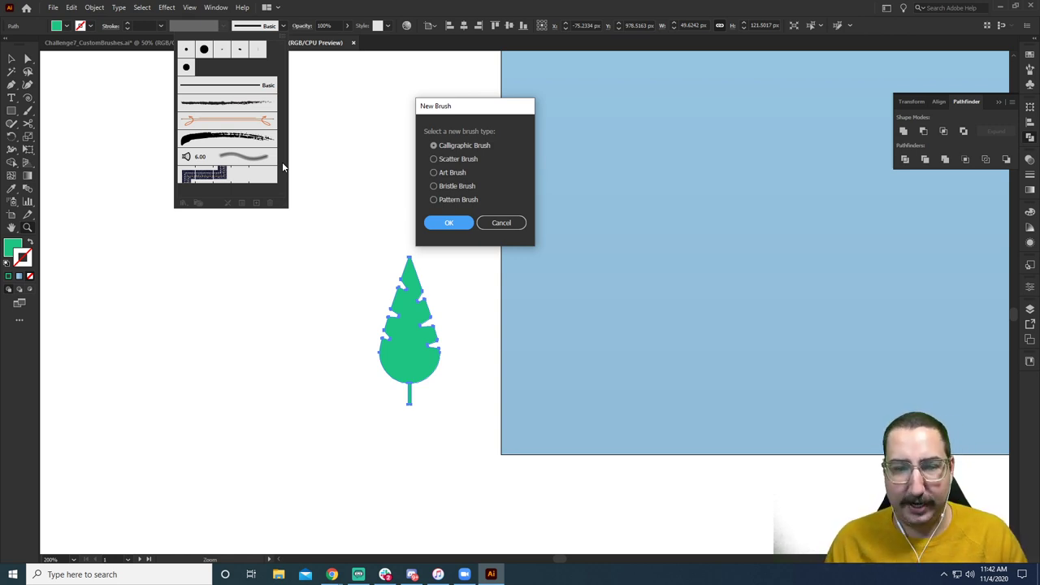
click(468, 158)
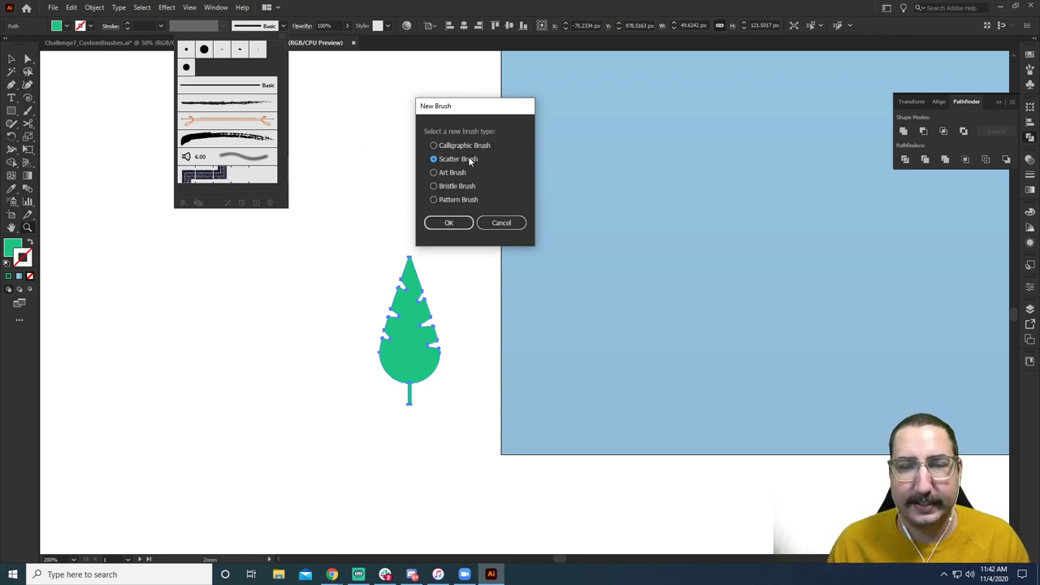
click(449, 223)
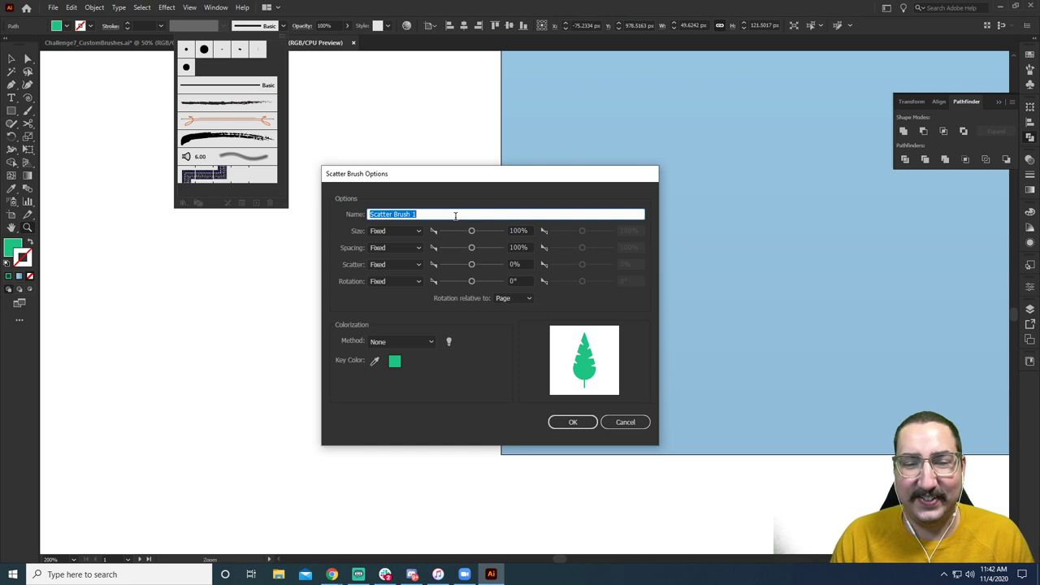
text(Leaf)
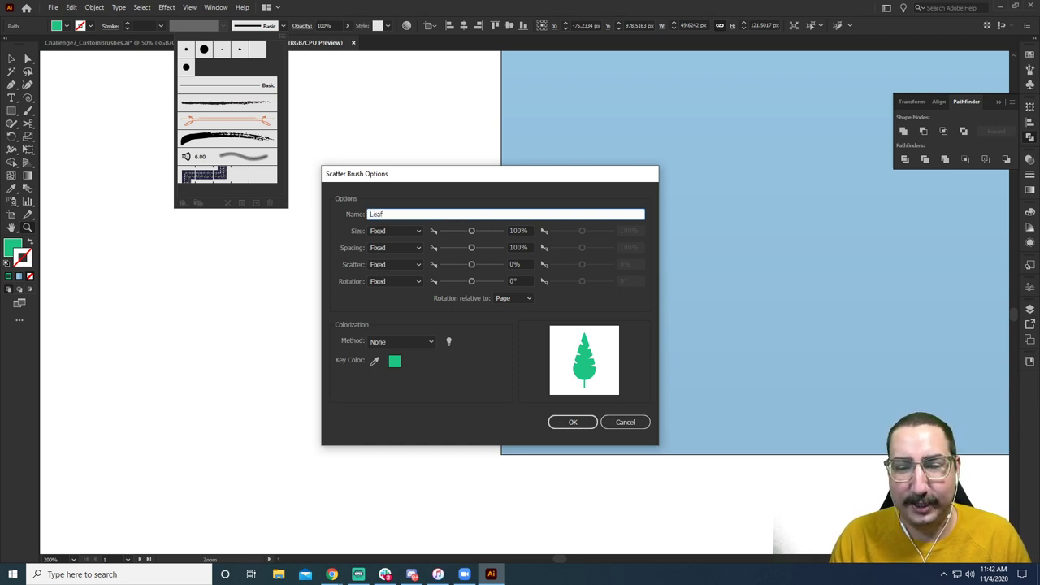
text( Brush 1)
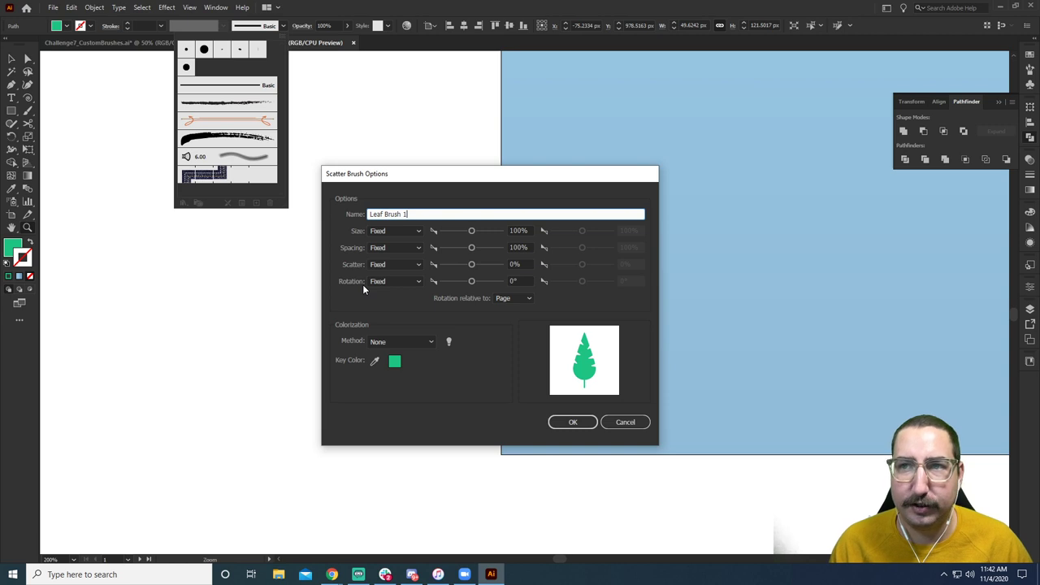
Set the brush Size to Random, ranging from 20 to 80.
click(392, 231)
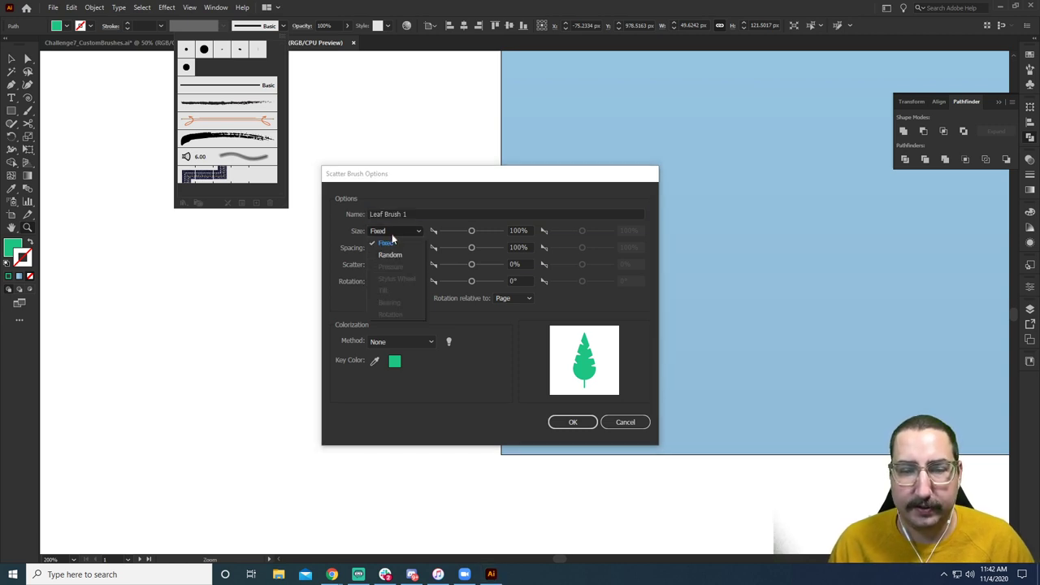
click(392, 256)
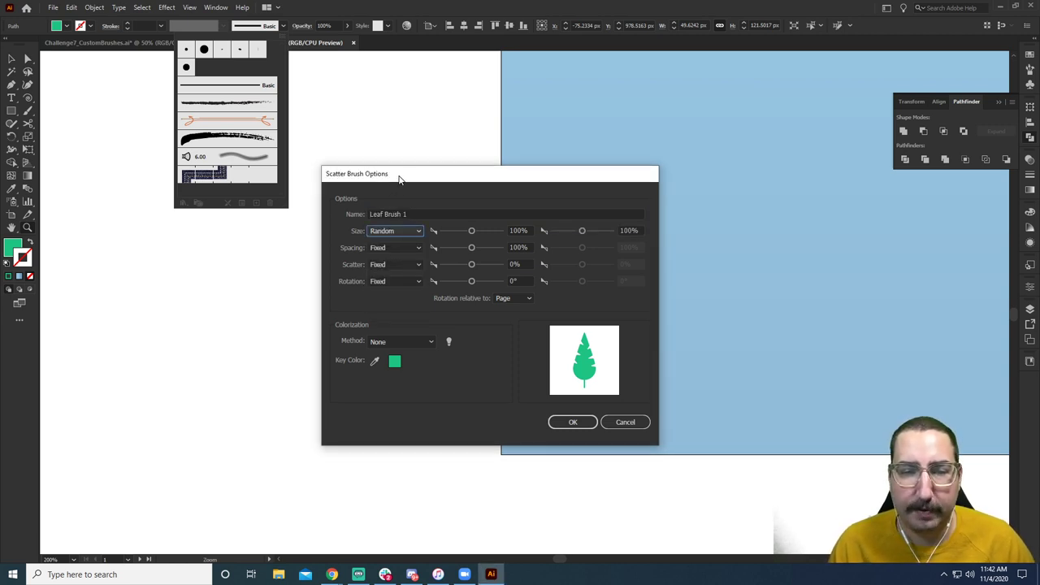
drag(400, 176, 656, 190)
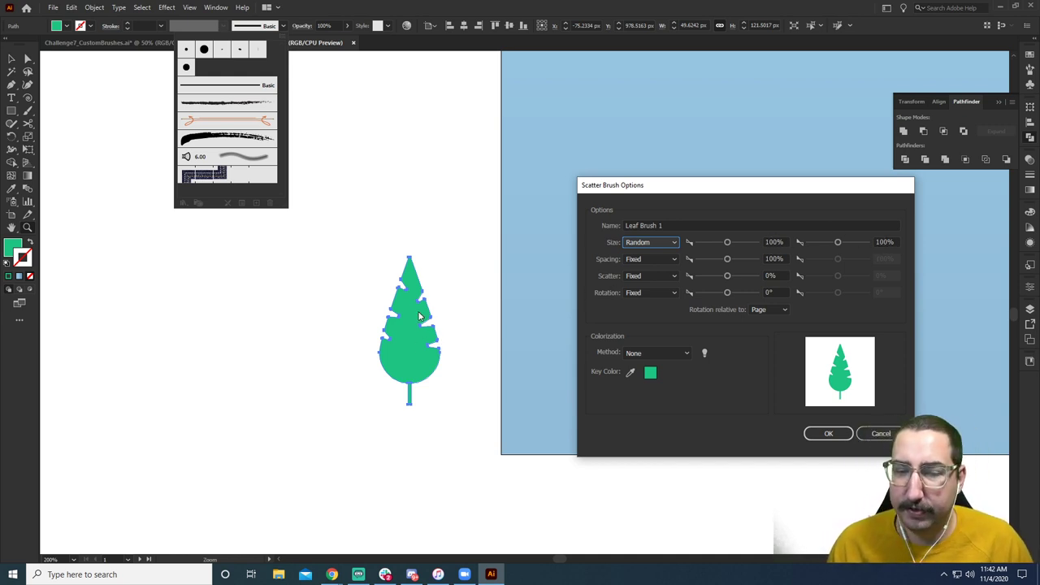
click(879, 242)
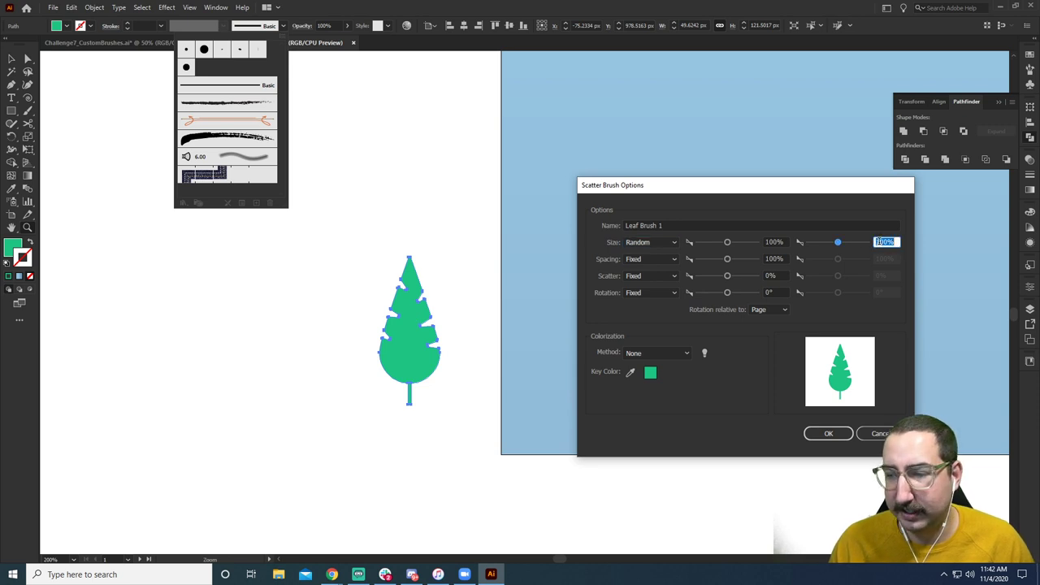
text(80)
click(775, 242)
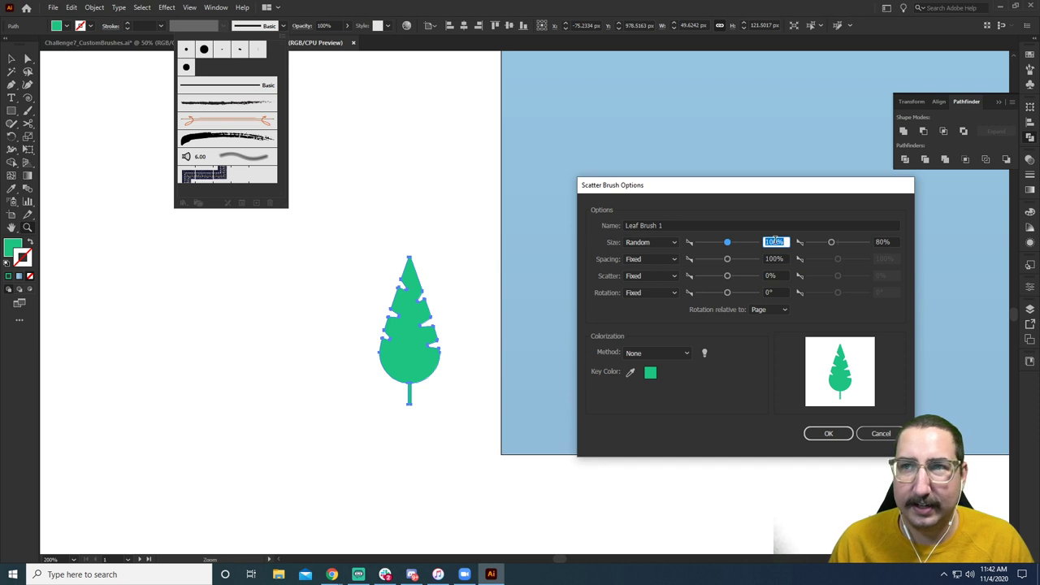
text(20)
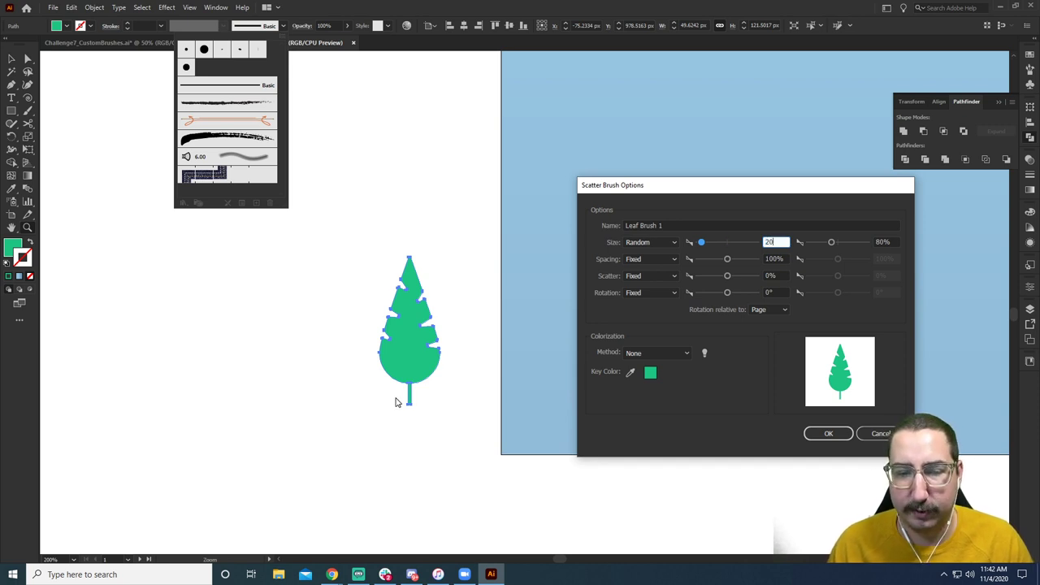
Make Spacing and Scatter random, lowering minimum spacing and setting minimum scatter to -352%.
click(643, 261)
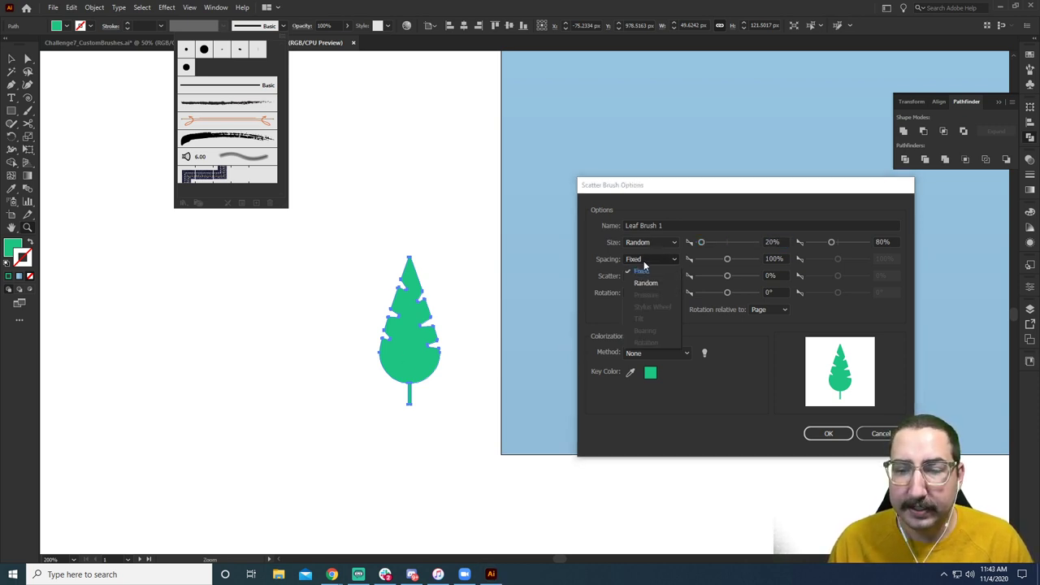
click(642, 278)
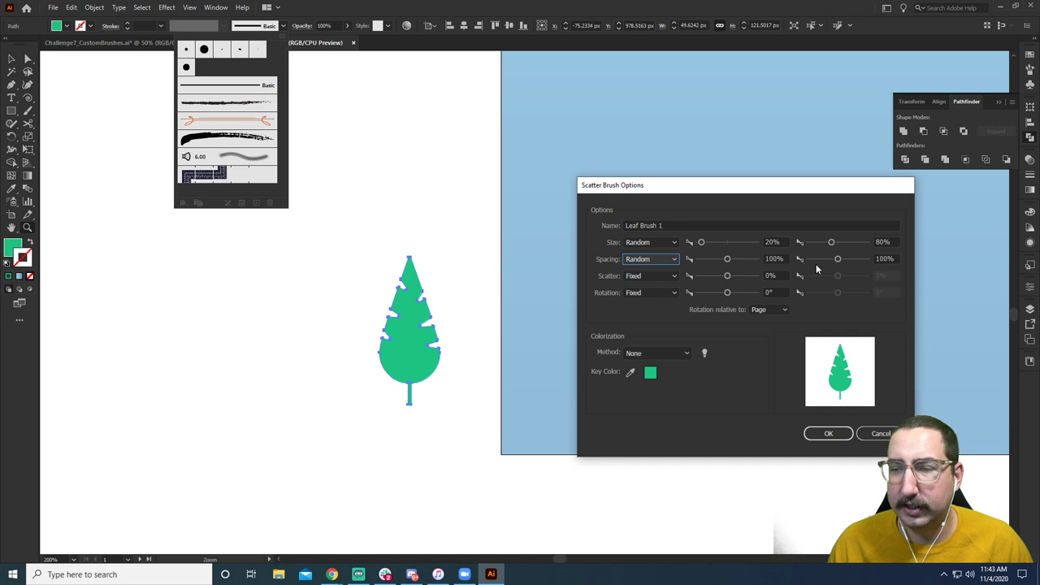
drag(725, 260, 719, 262)
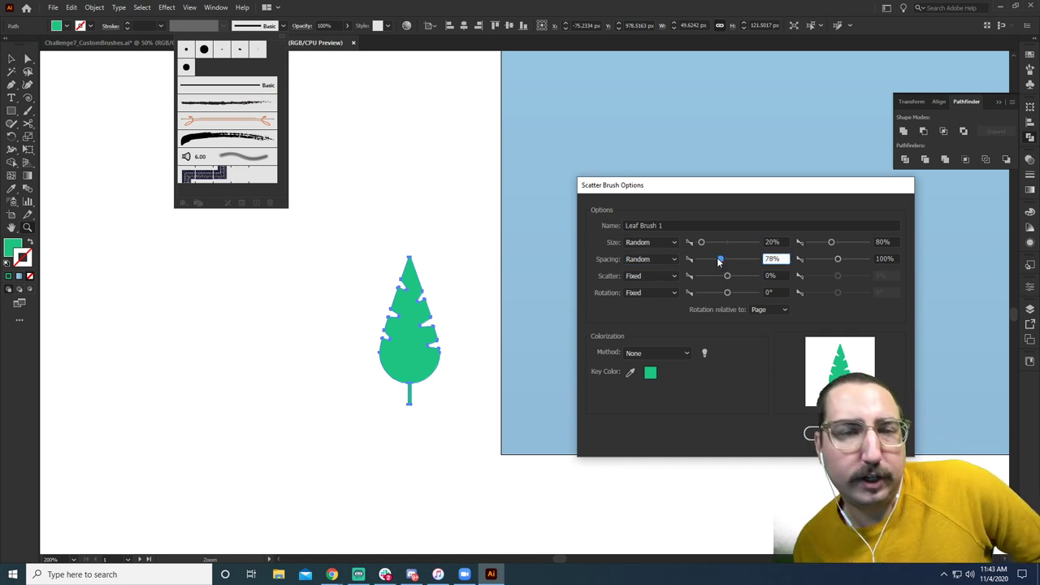
click(668, 275)
click(661, 303)
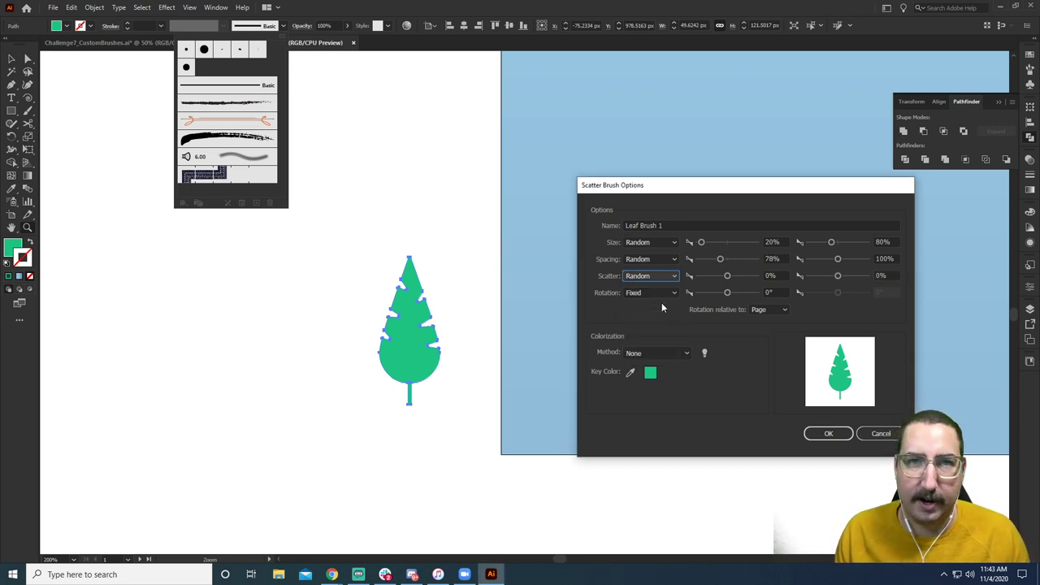
click(718, 276)
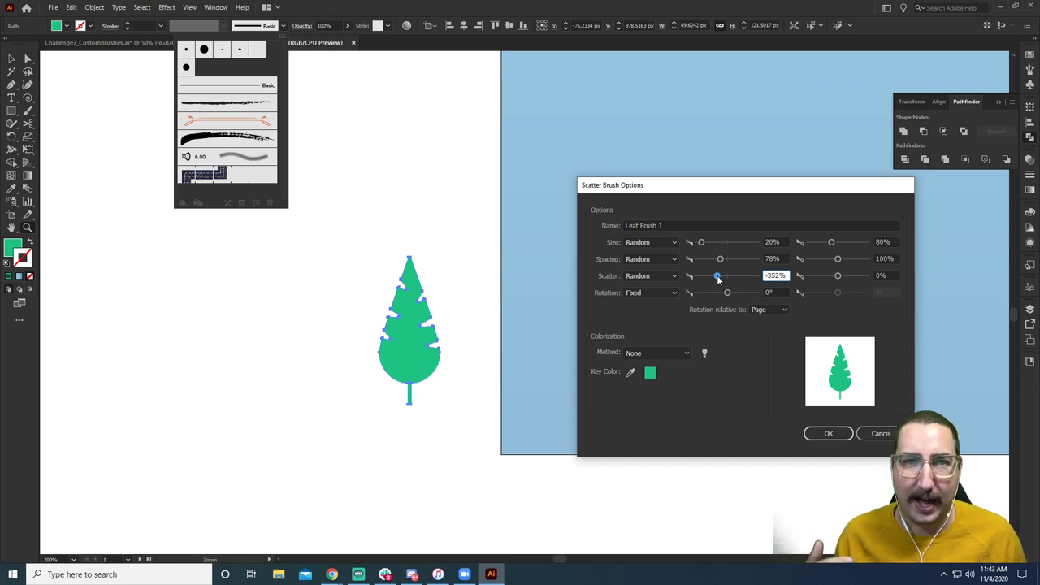
Randomize rotation up to 180°, use Tints colorization, and save the brush.
click(674, 293)
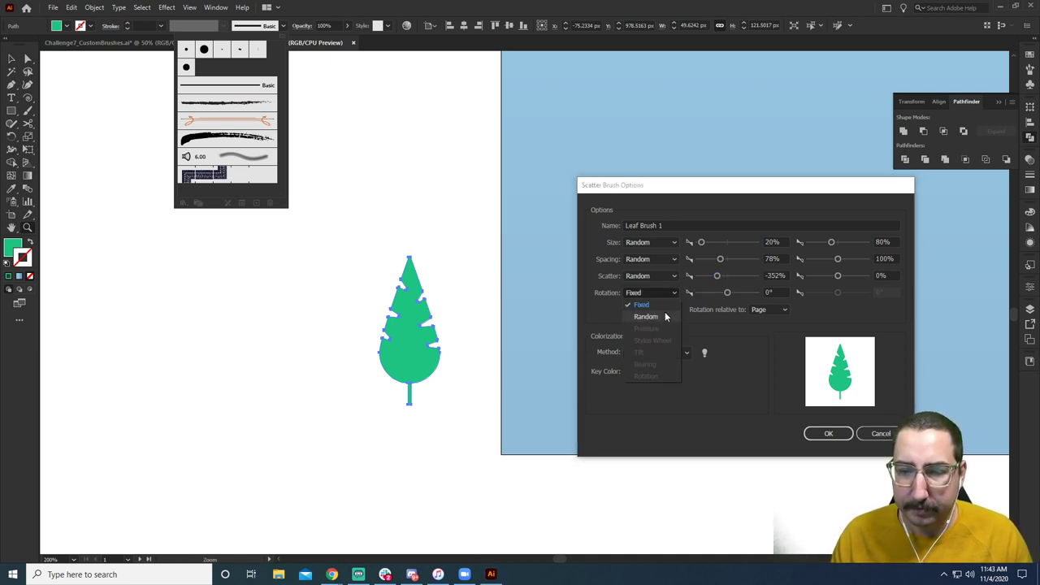
click(665, 311)
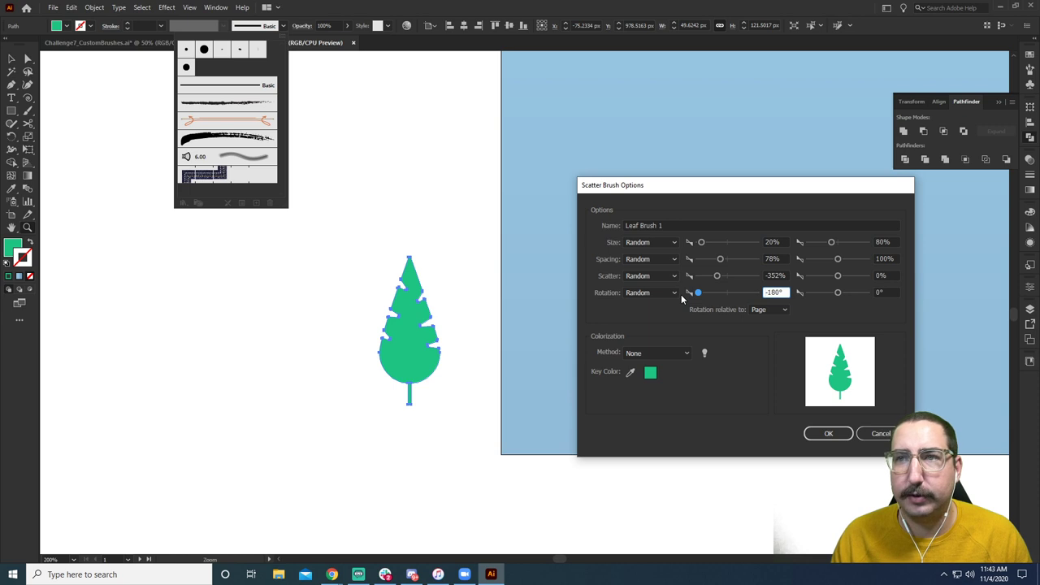
drag(838, 293, 902, 292)
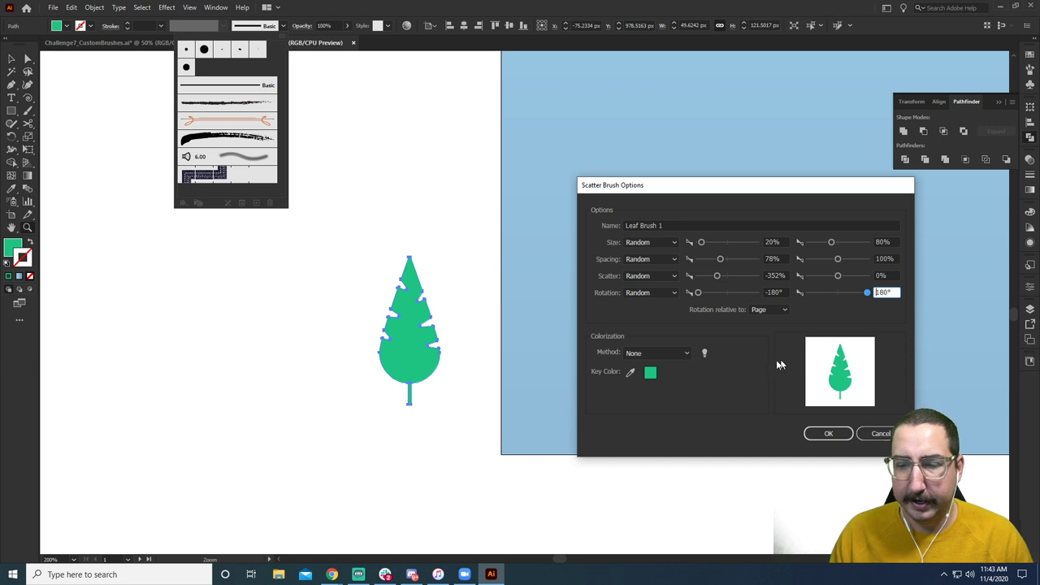
click(651, 353)
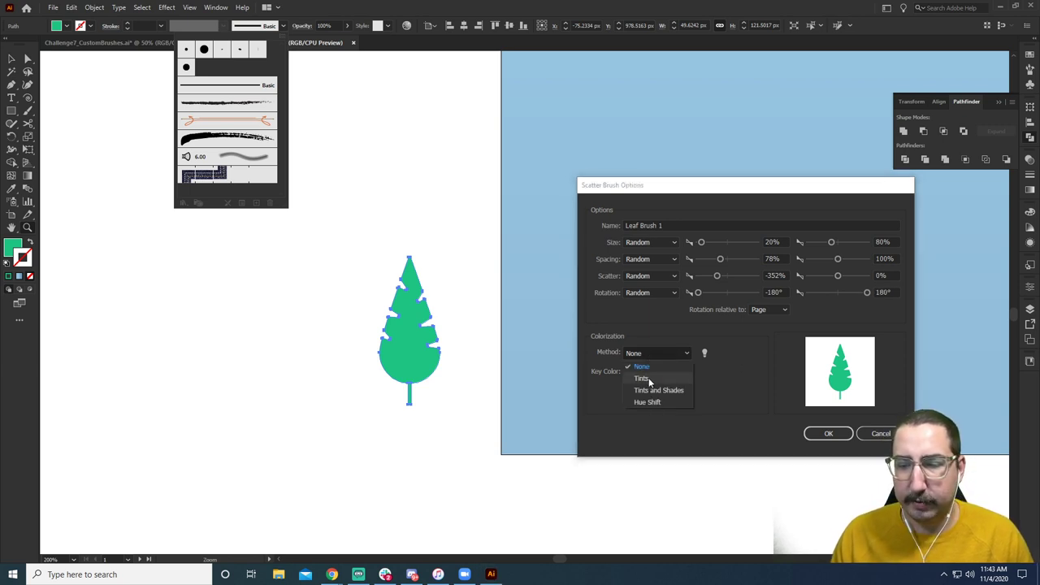
click(647, 378)
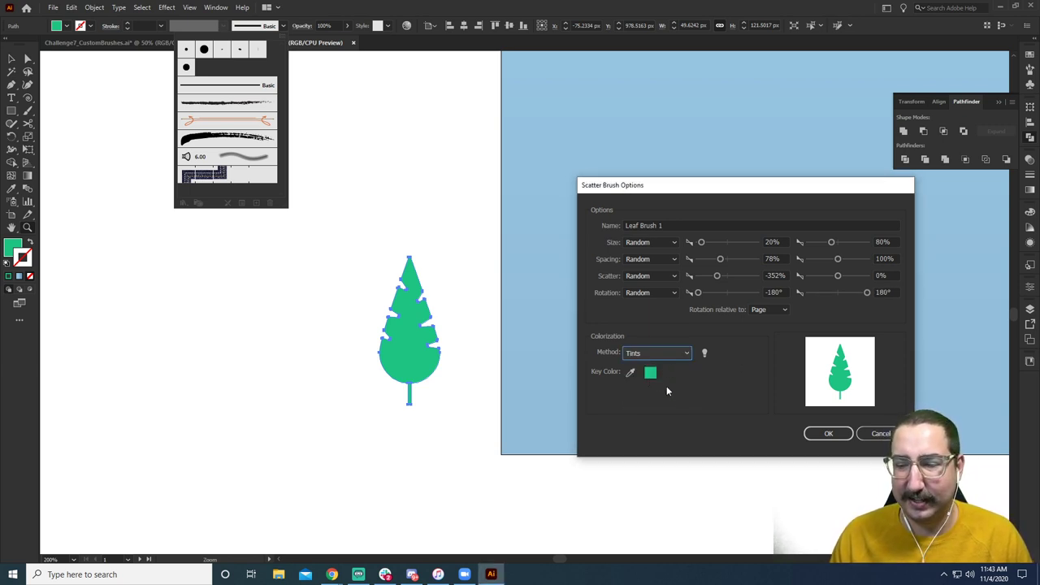
click(828, 433)
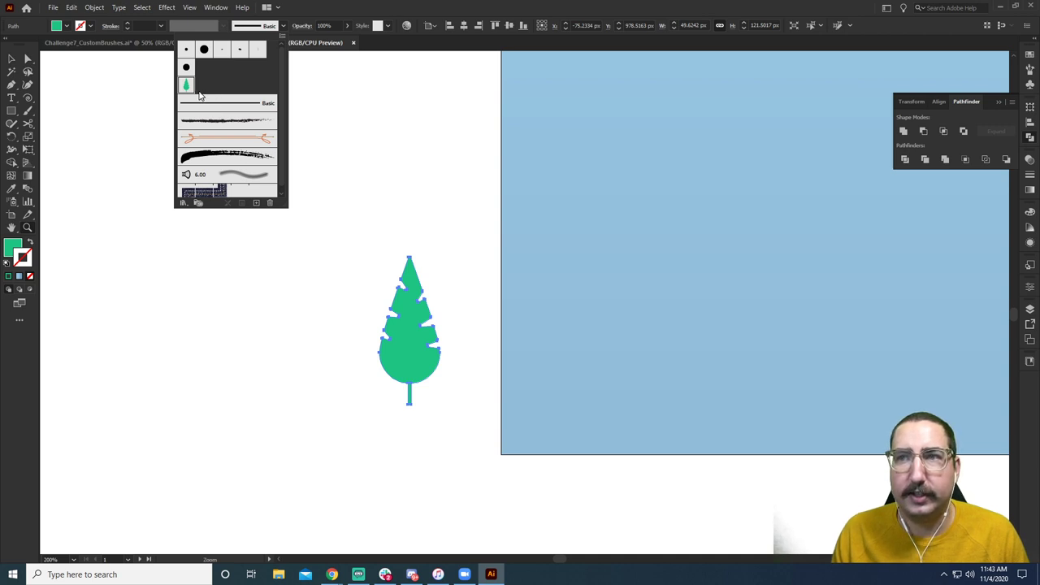
Switch to the Untitled-1 sky document and zoom out to frame the whole artboard.
click(441, 128)
scroll(465, 222, right, 5)
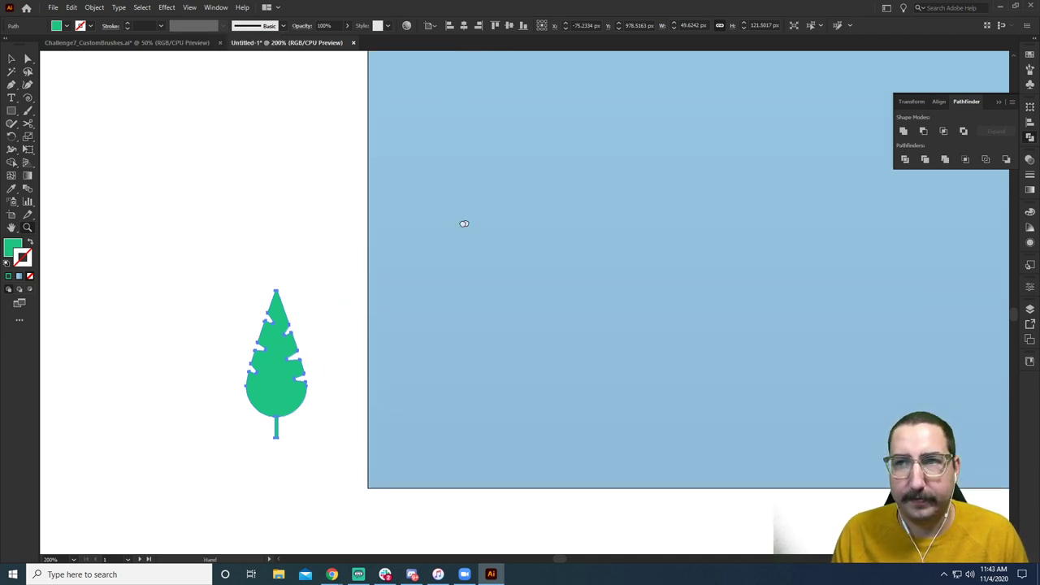
key(ctrl+minus)
scroll(642, 290, right, 3)
scroll(520, 353, up, 2)
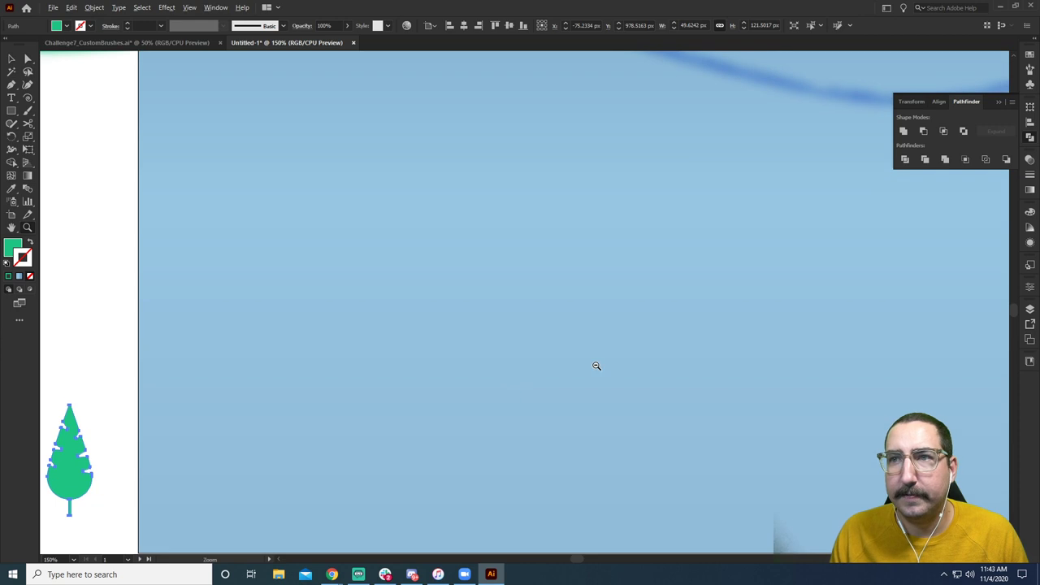
key(ctrl+minus)
scroll(562, 332, up, 2)
scroll(547, 362, right, 2)
ctrl+alt+click(583, 332)
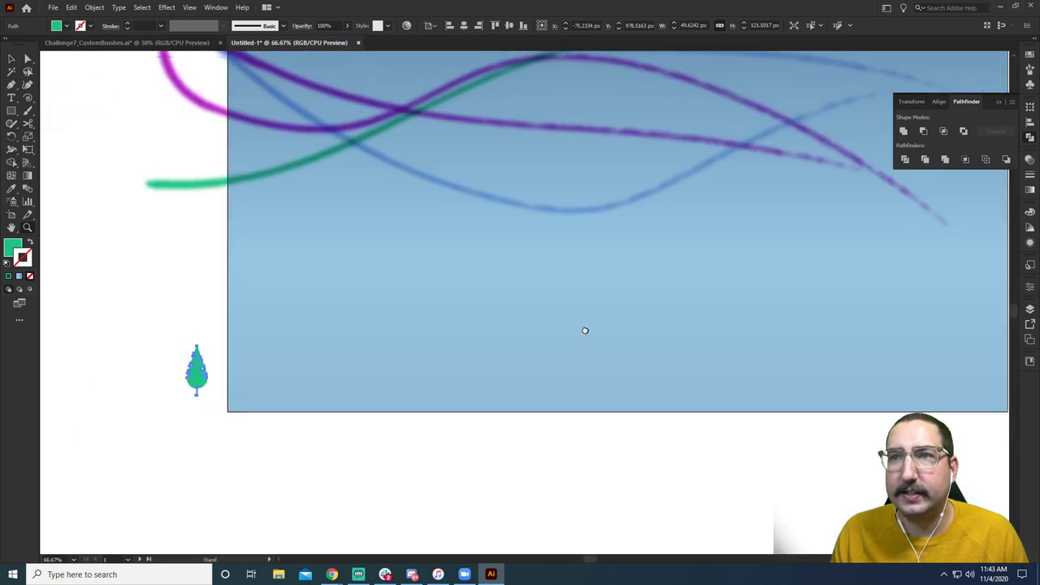
mouse_move(585, 327)
mouse_down()
mouse_move(525, 365)
mouse_move(536, 418)
mouse_up()
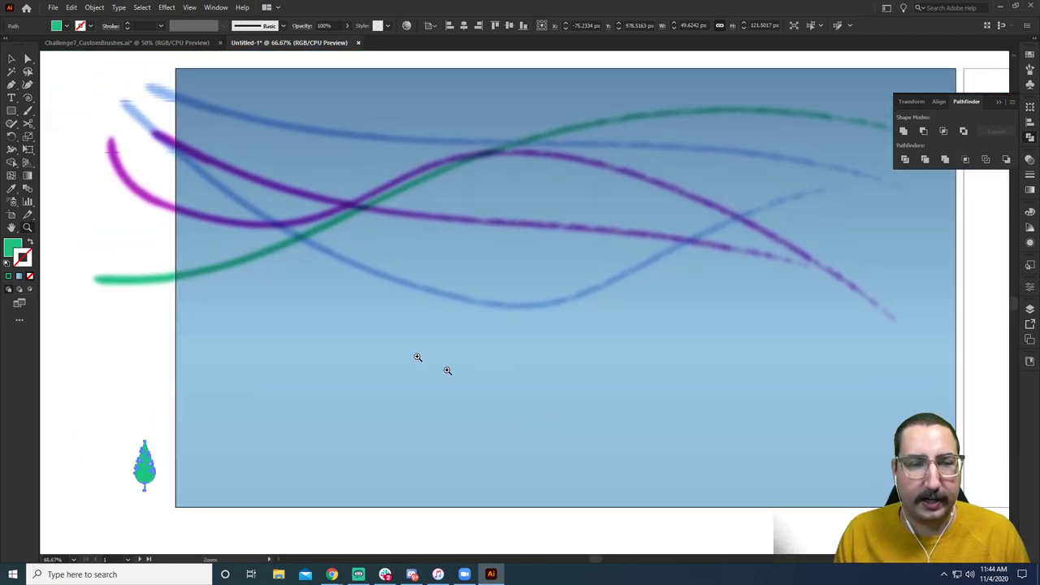
Paint a pale green Leaf Brush 1 stroke and move it up among the breeze strokes.
key(b)
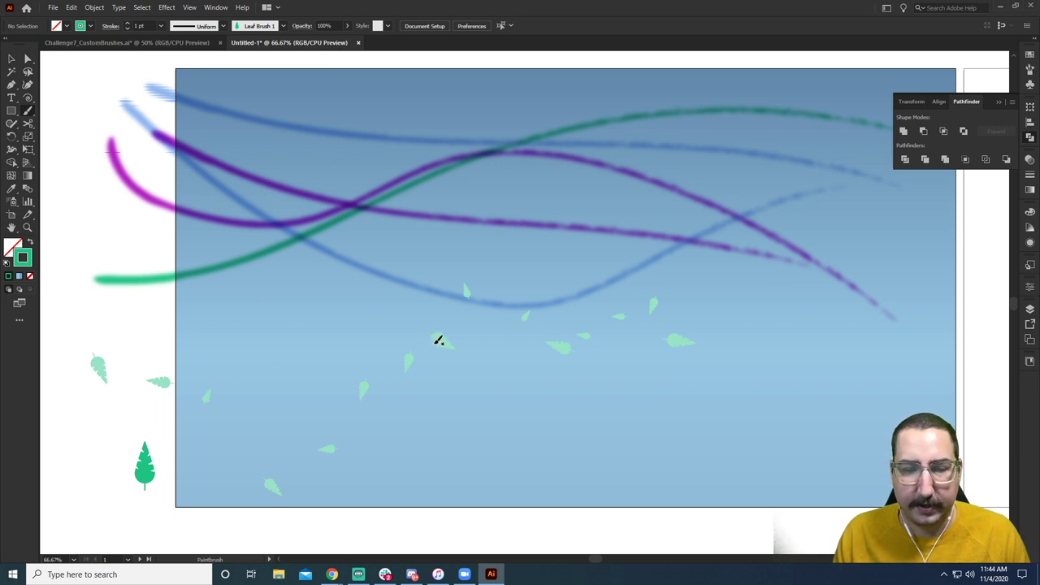
key(v)
click(435, 345)
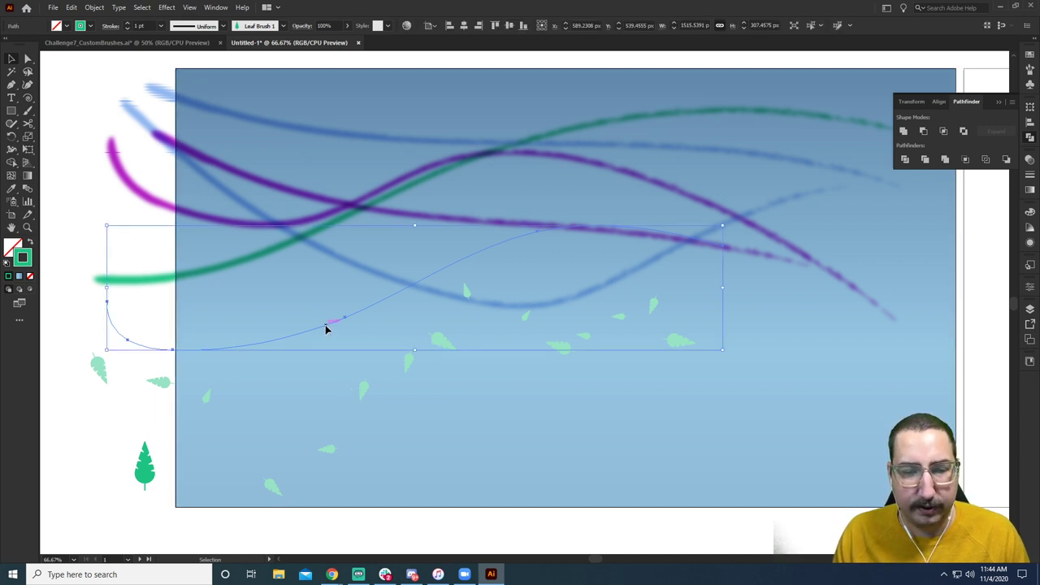
mouse_move(325, 328)
mouse_down()
mouse_move(487, 179)
mouse_move(480, 203)
mouse_move(459, 213)
mouse_up()
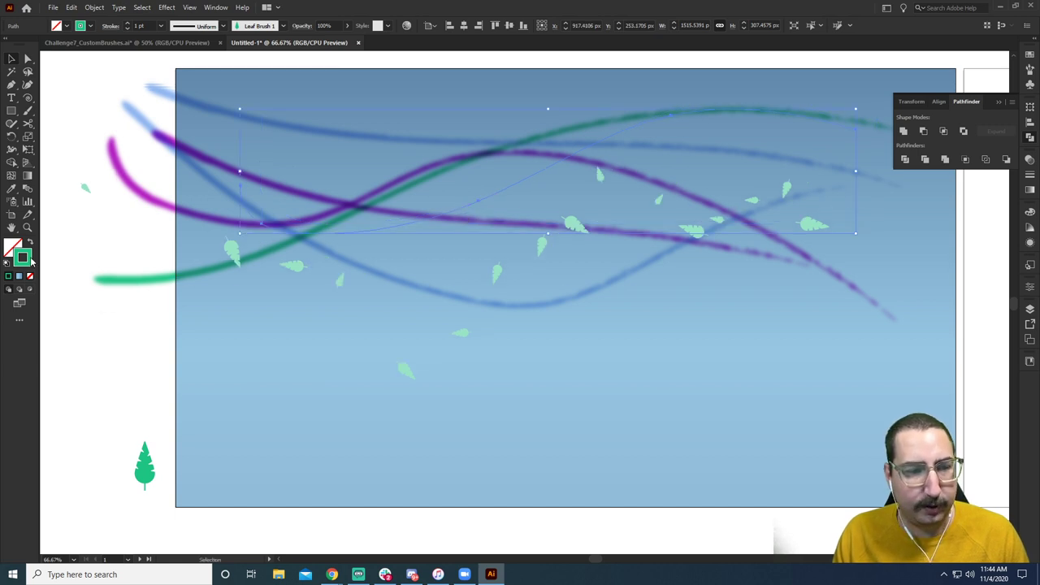
Change the leaf stroke colour to a dark brown.
double_click(23, 258)
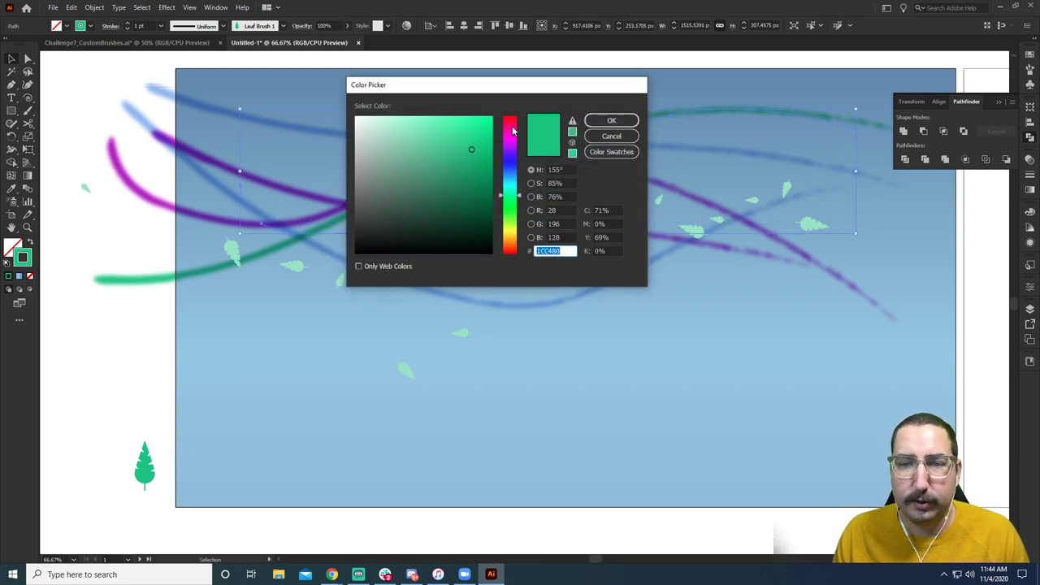
click(516, 241)
click(475, 198)
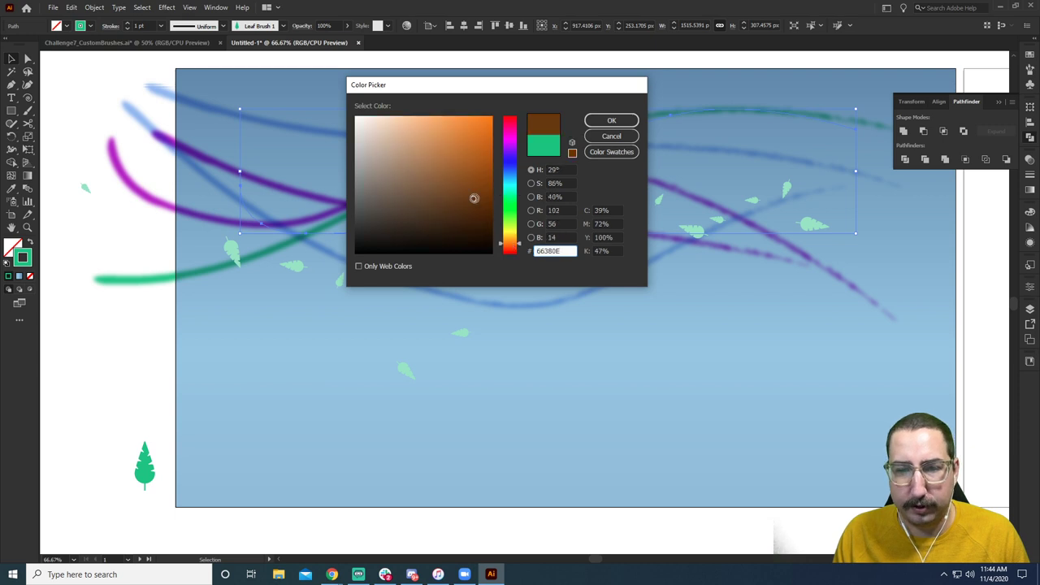
click(602, 124)
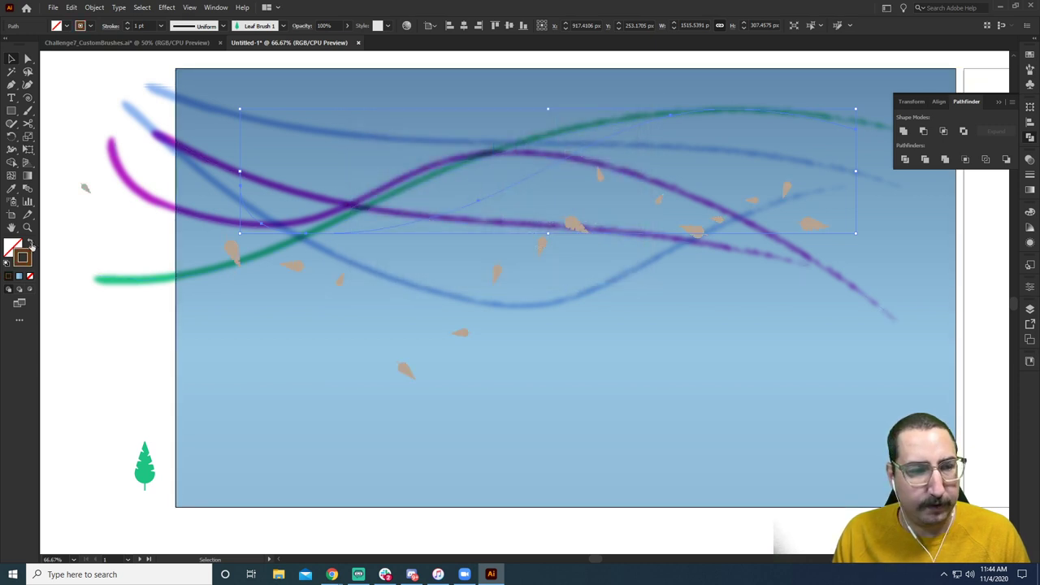
Try the Multiply blend mode on the leaf stroke in Transparency.
click(1030, 160)
click(923, 172)
click(914, 204)
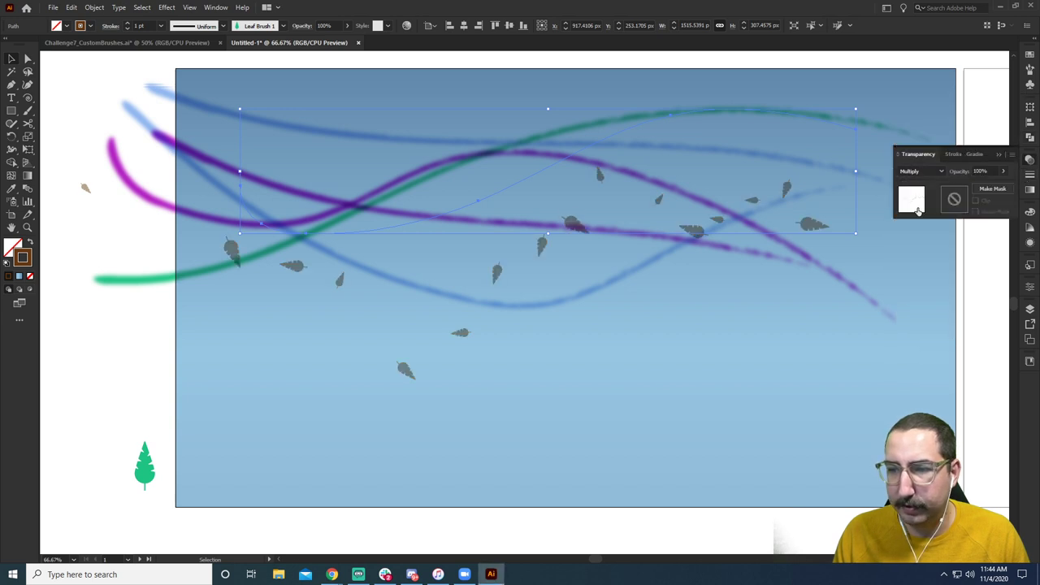
click(76, 152)
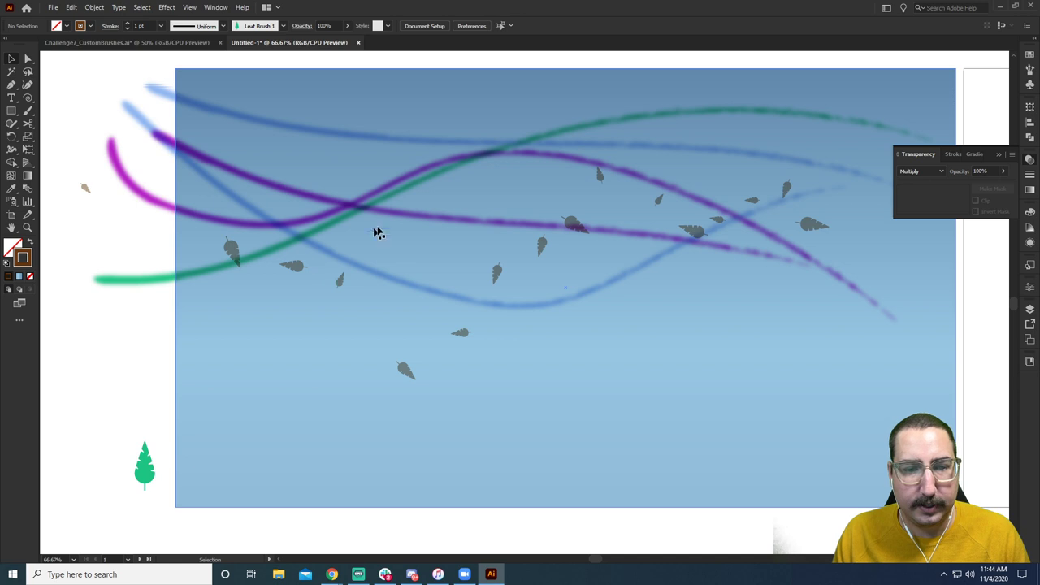
Inspect the leaf stroke path in outline view, then return to full colour preview.
key(ctrl+y)
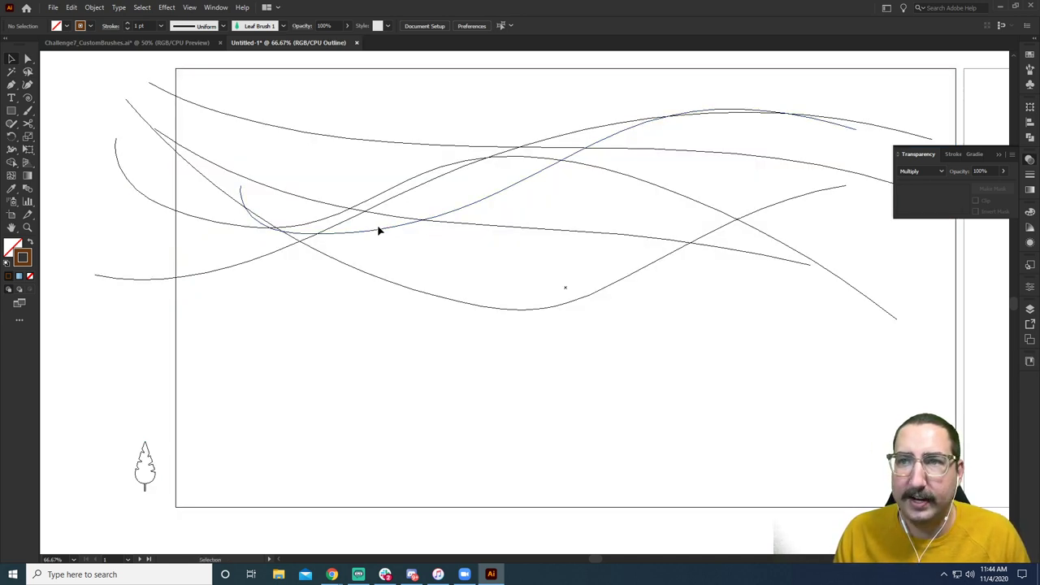
click(367, 233)
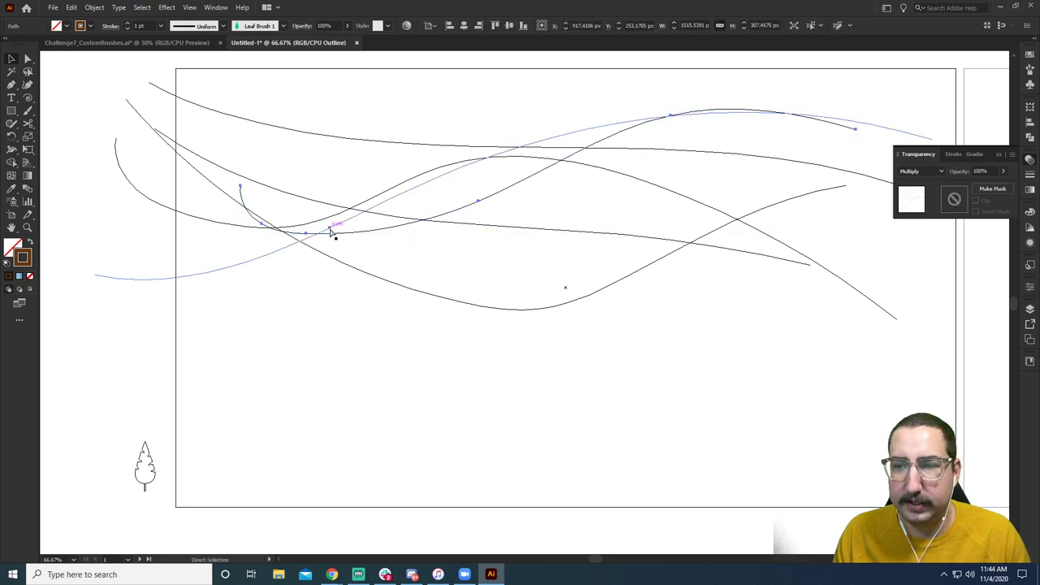
key(a)
key(ctrl+t)
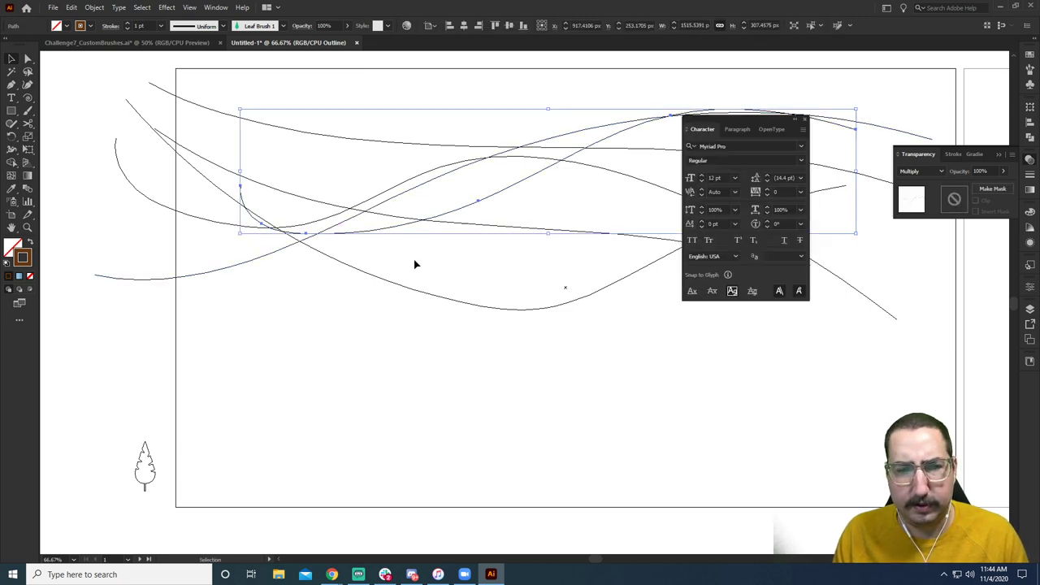
key(ctrl+t)
key(ctrl+y)
key(v)
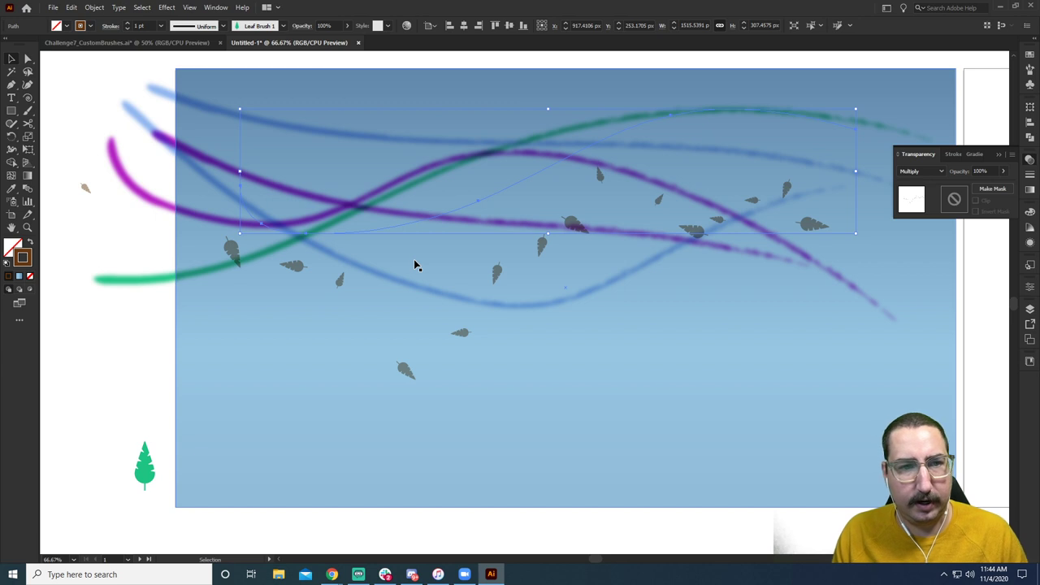
Set the leaf stroke's blend mode back to Normal.
click(921, 171)
click(912, 182)
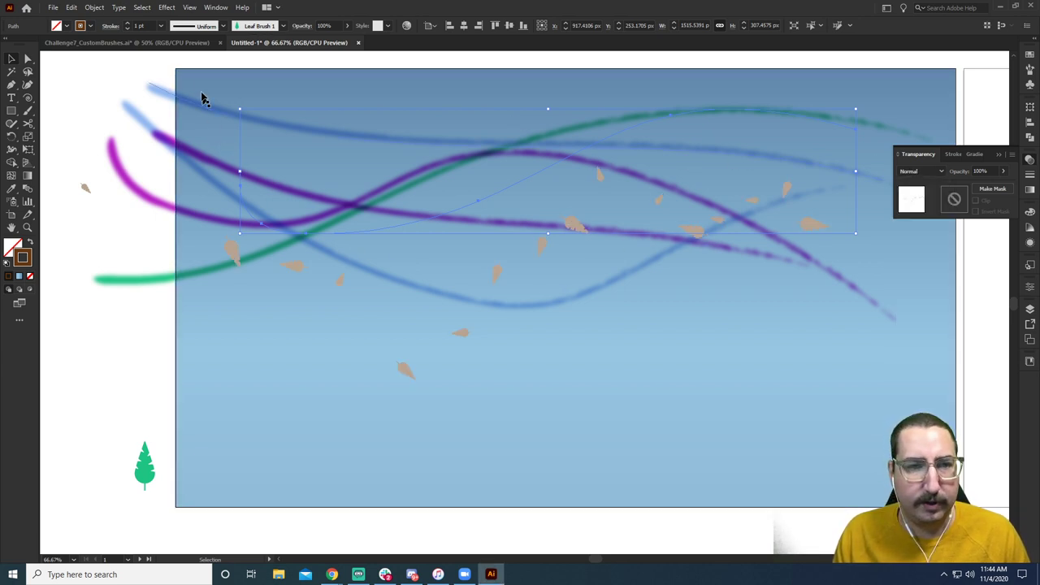
click(283, 26)
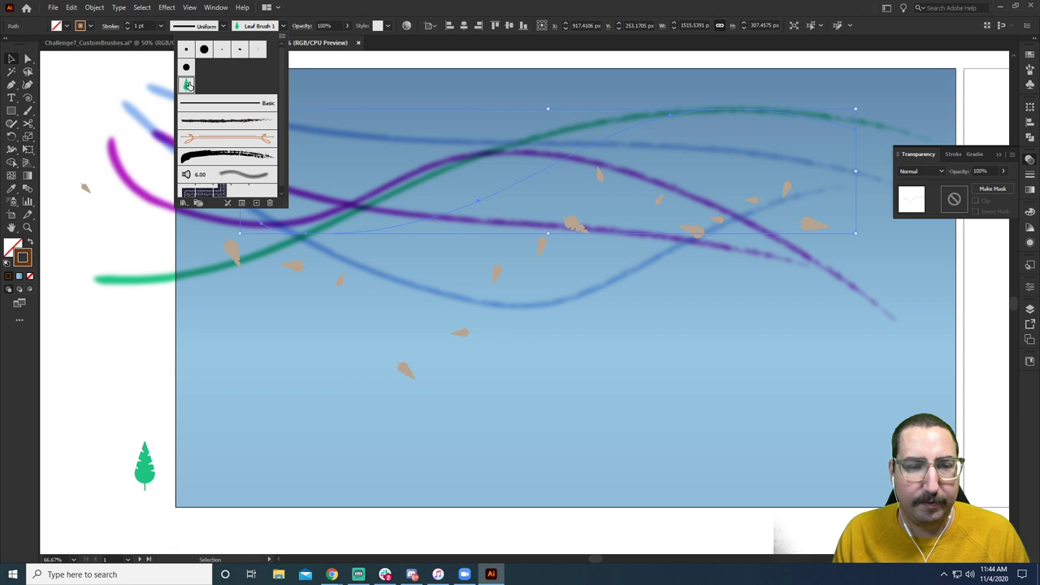
In the leaf brush's Stroke Options, enable Preview and set Colorization to Hue Shift.
click(243, 204)
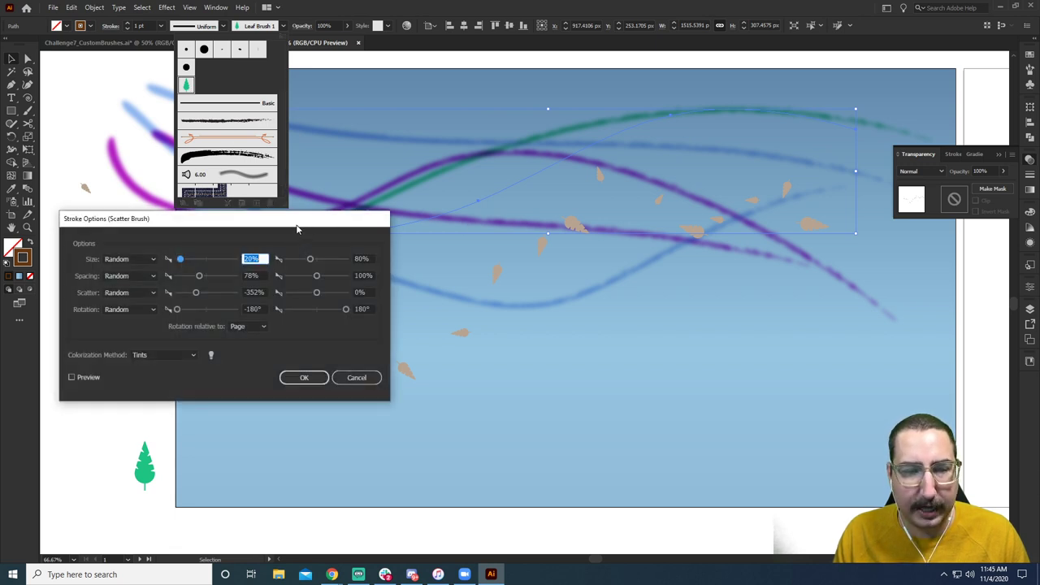
mouse_move(297, 230)
mouse_down()
mouse_move(579, 301)
mouse_move(821, 325)
mouse_move(818, 304)
mouse_up()
click(594, 452)
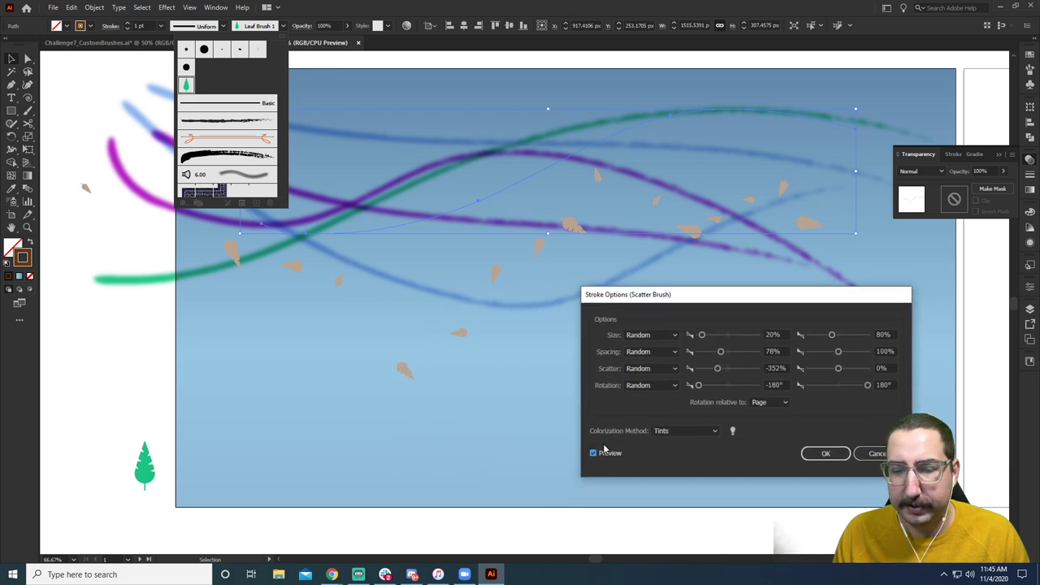
click(676, 433)
click(680, 479)
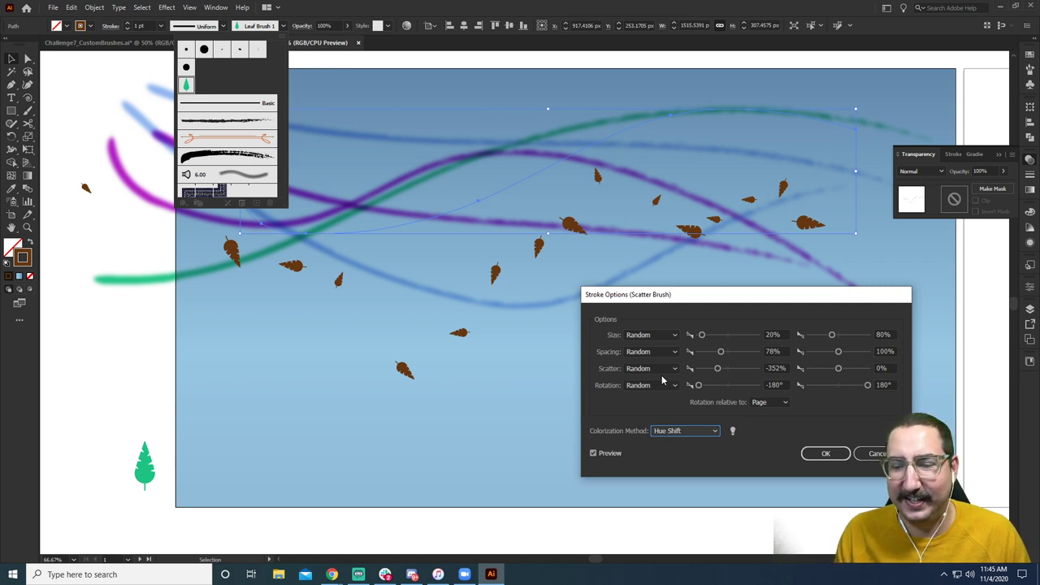
click(685, 432)
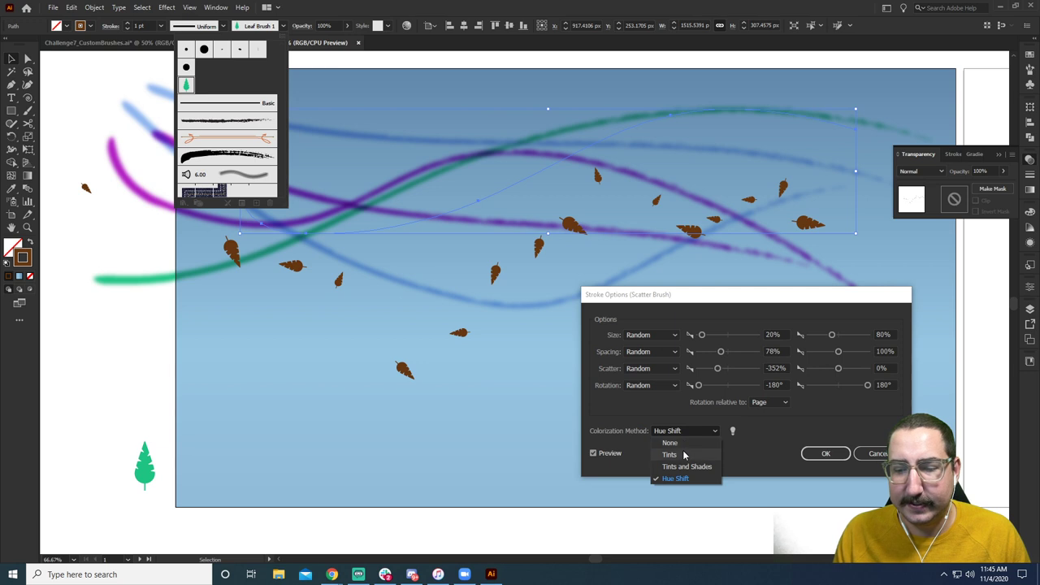
click(683, 456)
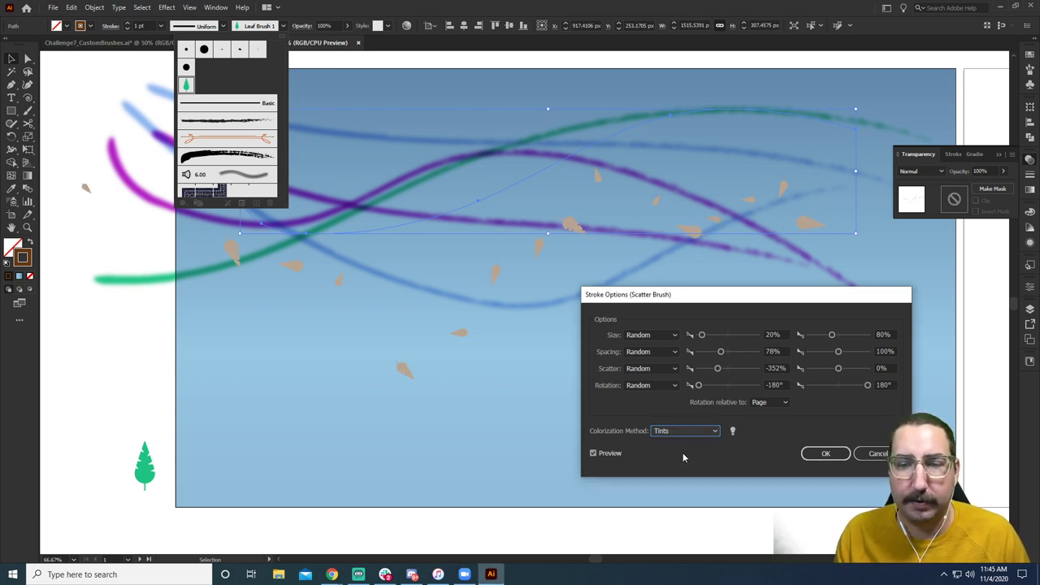
click(688, 435)
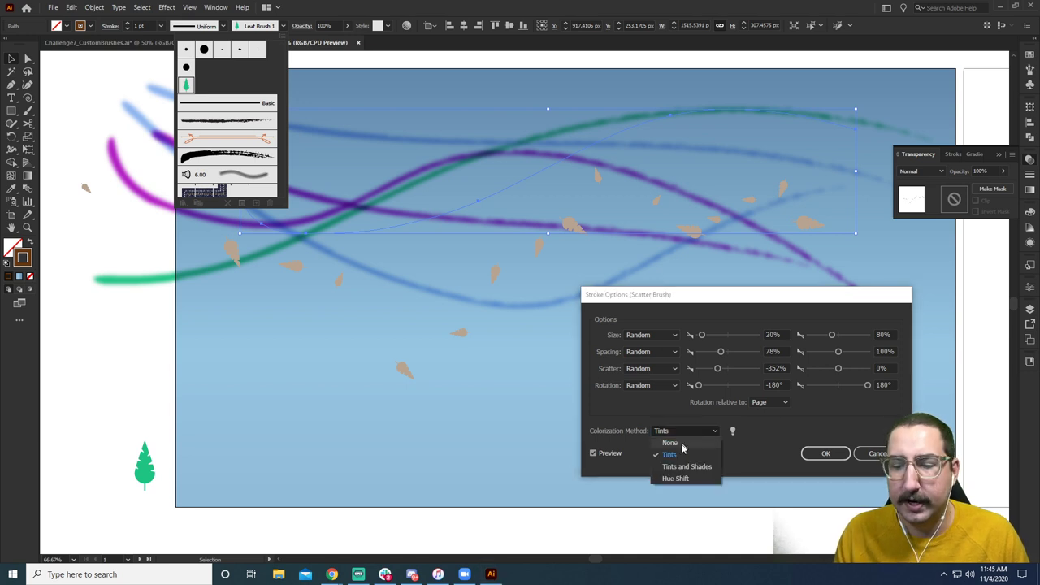
click(676, 481)
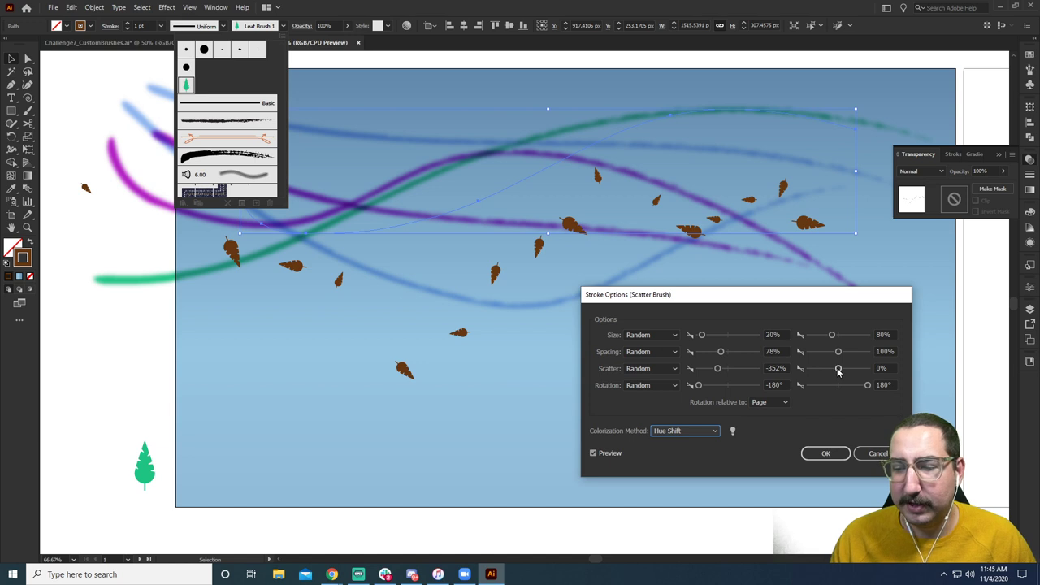
Adjust spacing to 50–40% and scatter to −148% to 92%, then apply.
drag(838, 370, 844, 371)
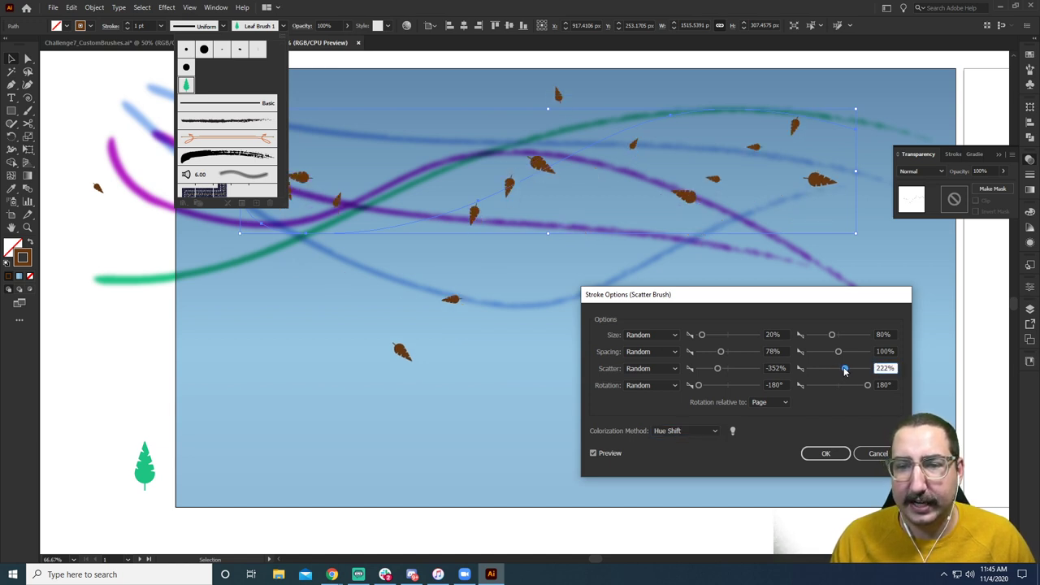
drag(721, 371, 726, 371)
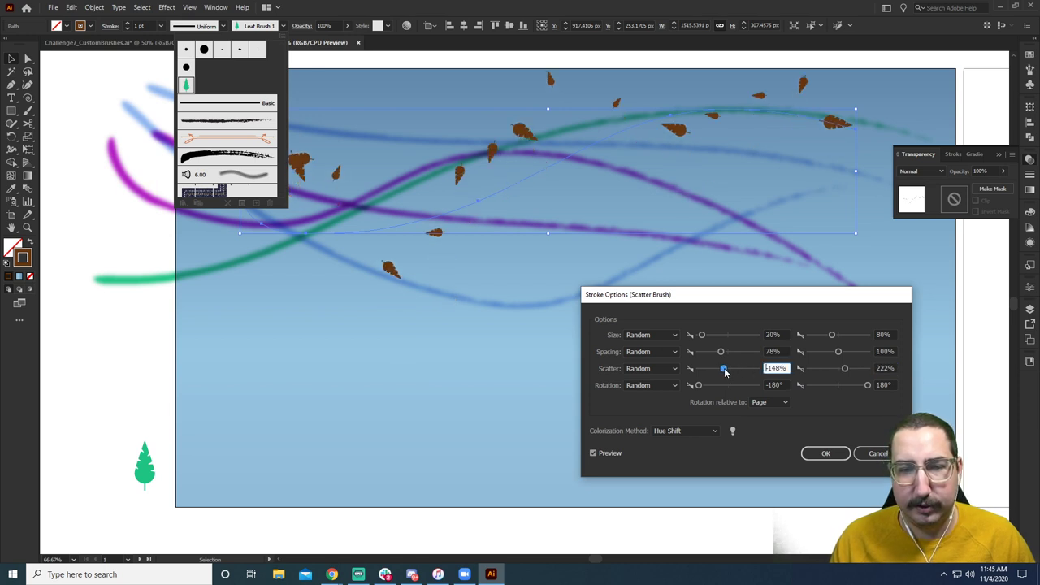
drag(841, 371, 843, 372)
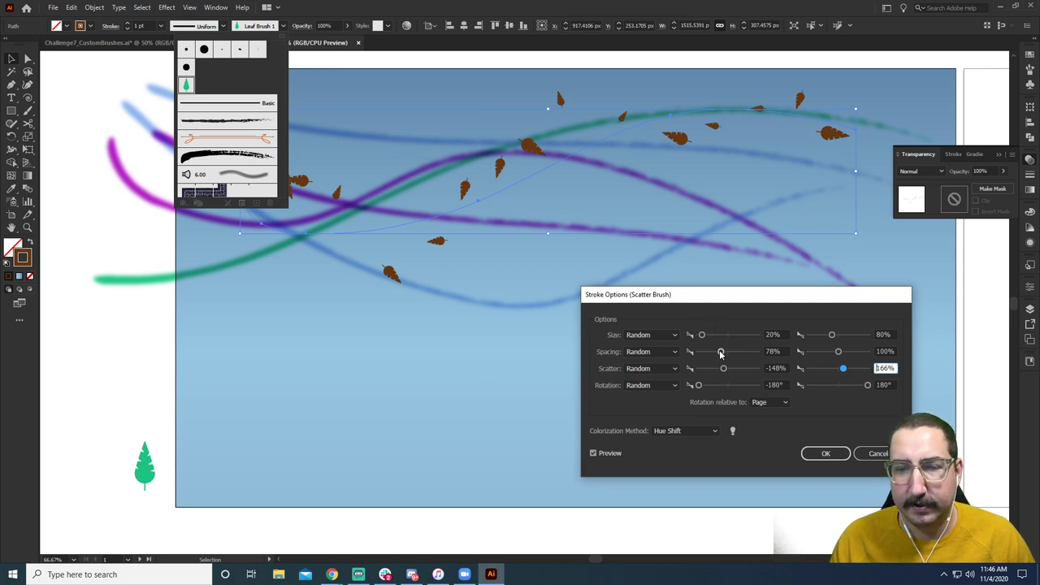
drag(720, 354, 724, 354)
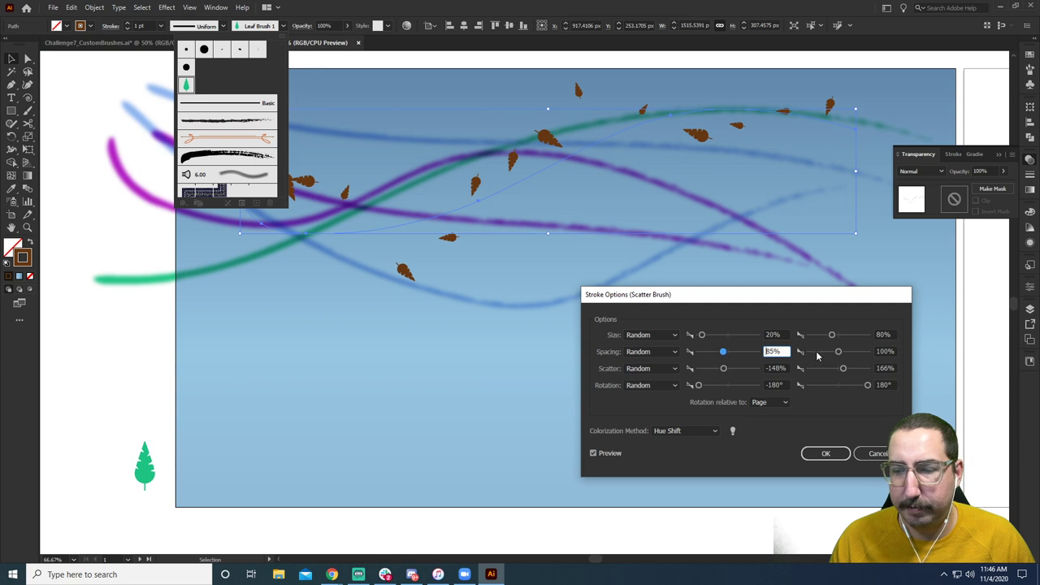
drag(840, 354, 827, 351)
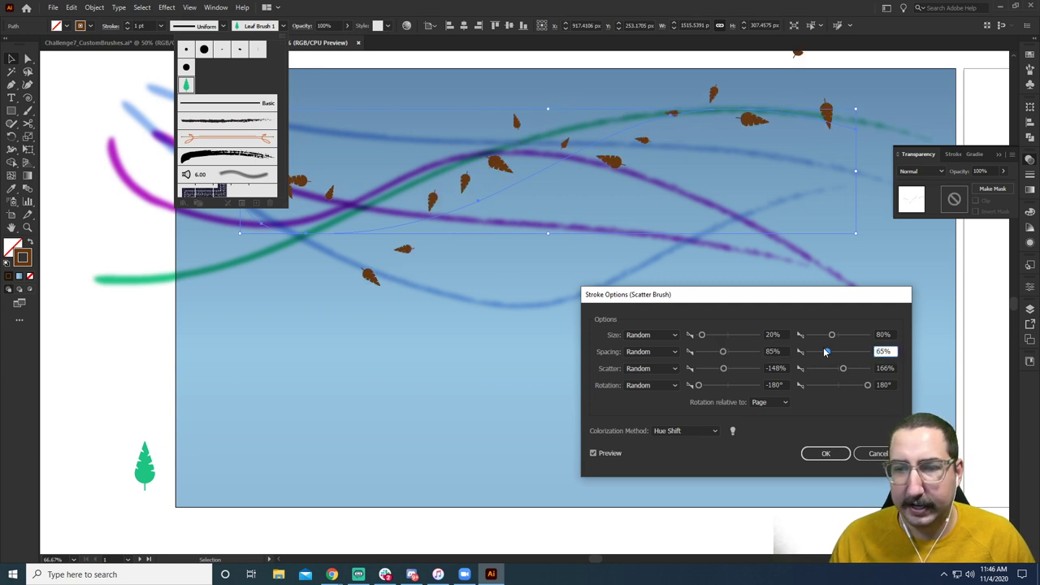
drag(723, 355, 719, 355)
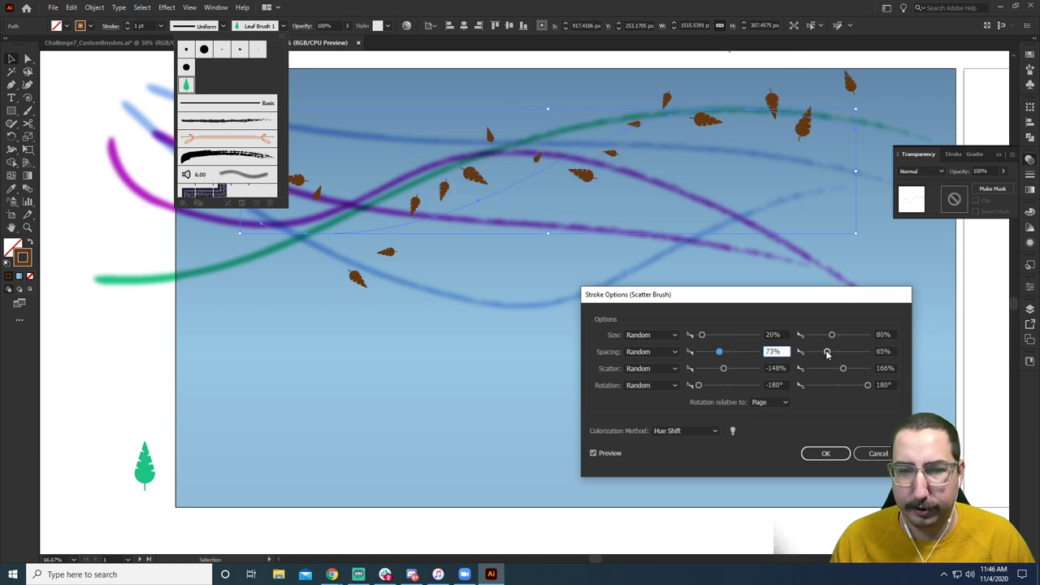
drag(826, 352, 818, 352)
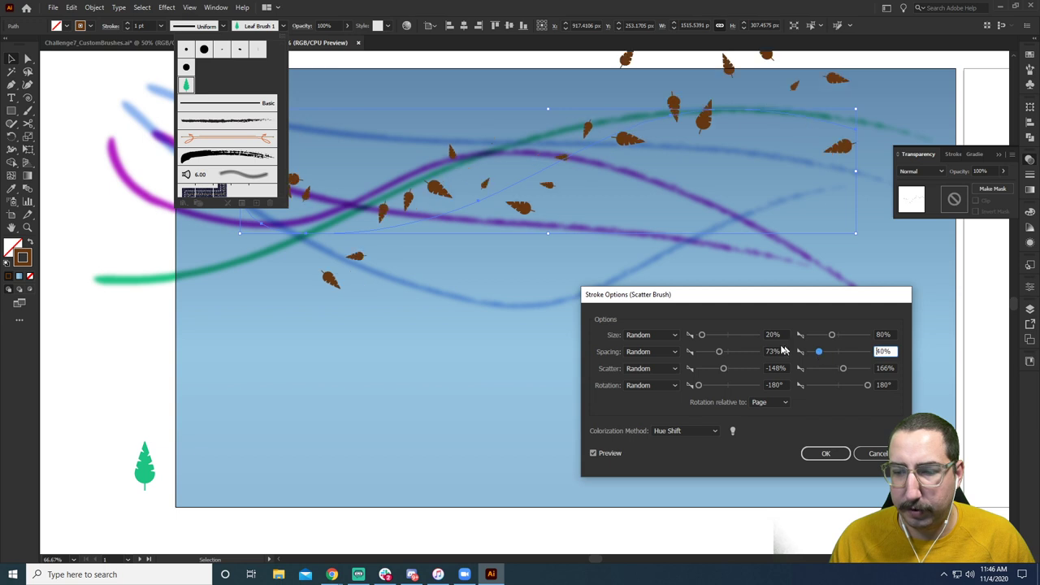
drag(720, 352, 714, 352)
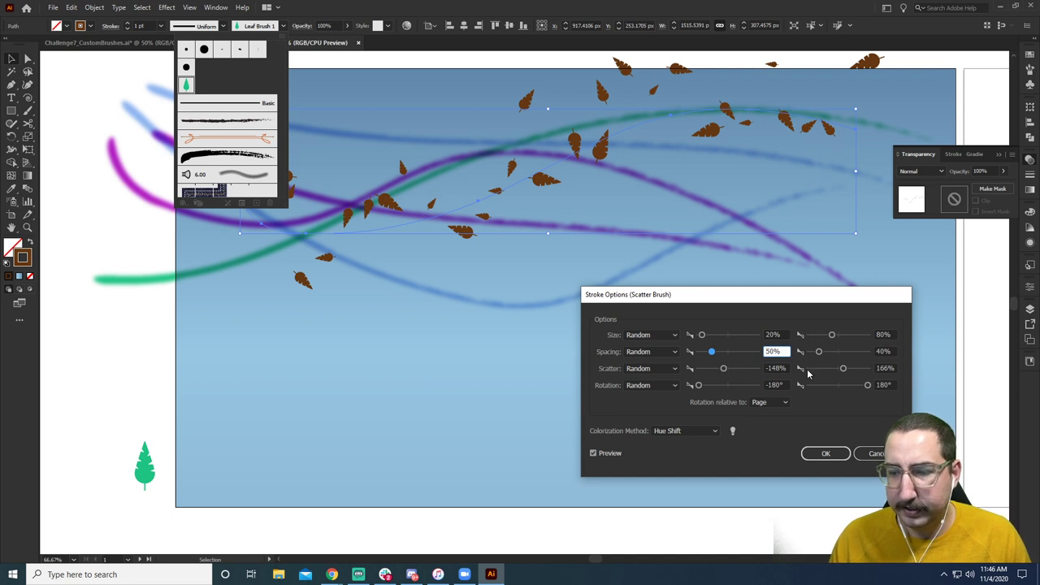
drag(843, 370, 842, 370)
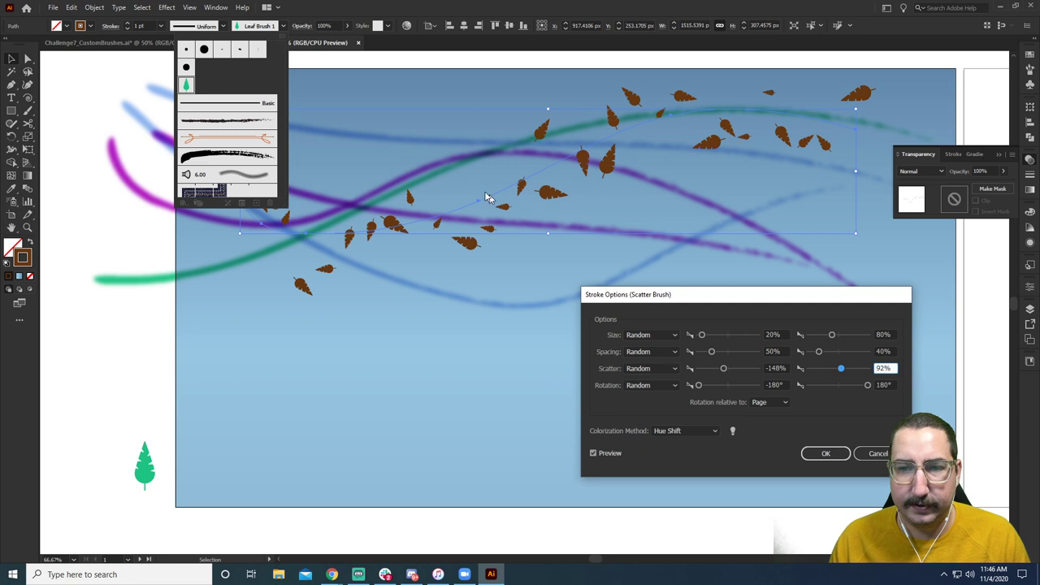
click(826, 454)
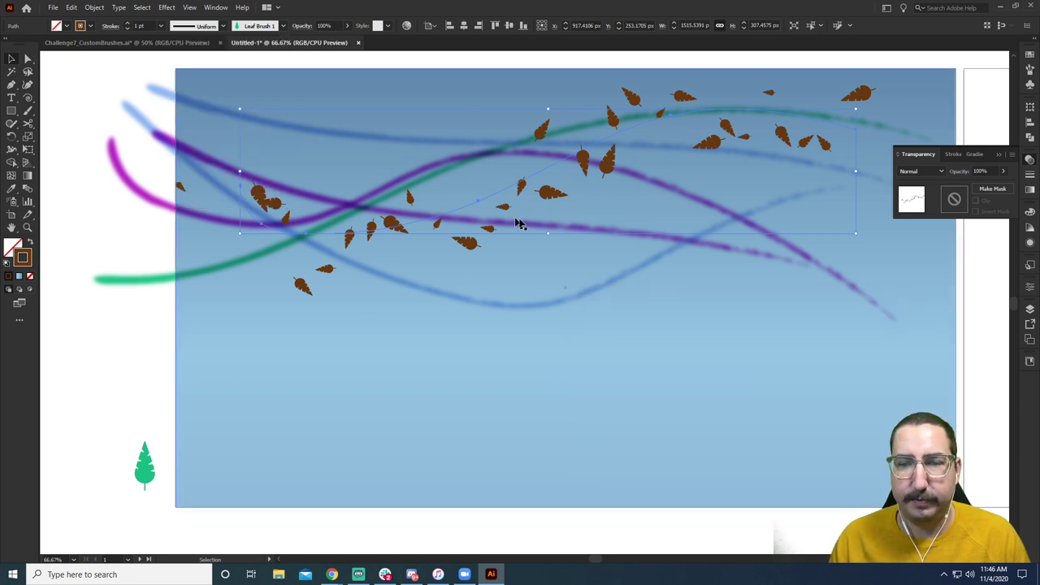
Paint a new Leaf Brush stroke across the sky.
click(93, 133)
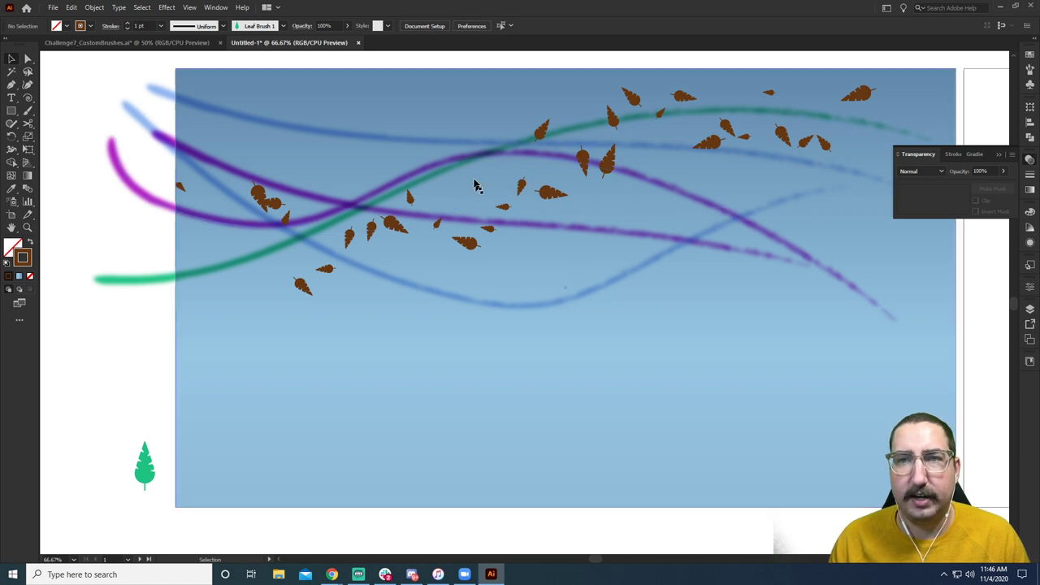
key(b)
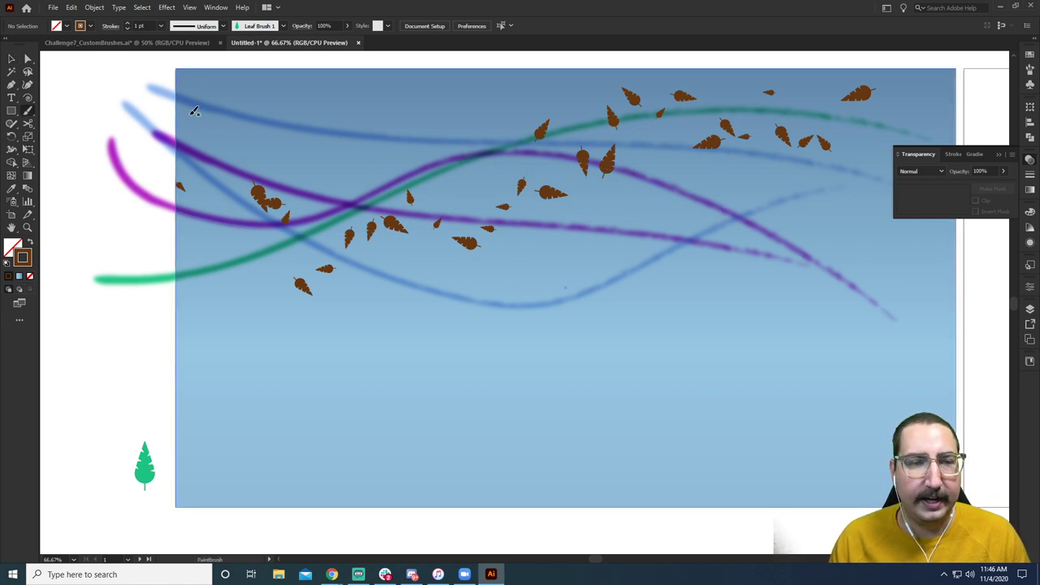
mouse_move(149, 113)
mouse_down()
mouse_move(402, 122)
mouse_move(642, 219)
mouse_move(861, 231)
mouse_up()
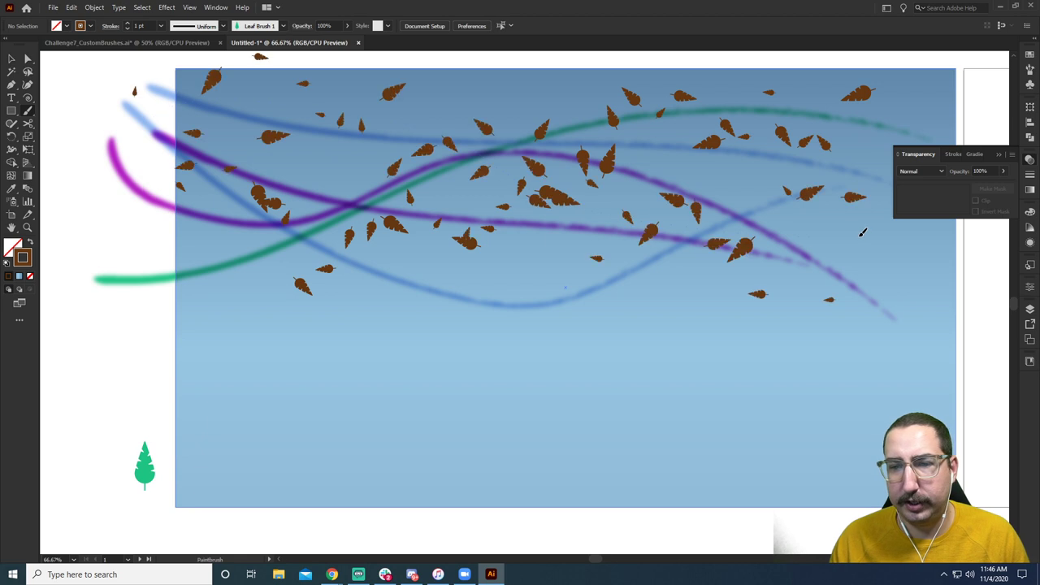
Recolour the new leaf stroke a brighter orange.
key(v)
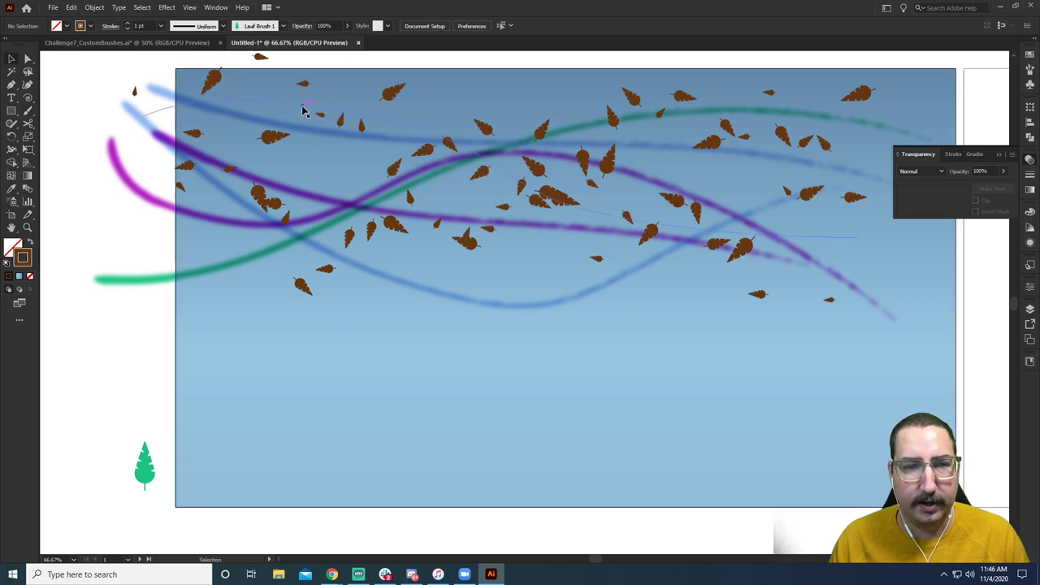
click(303, 112)
double_click(22, 257)
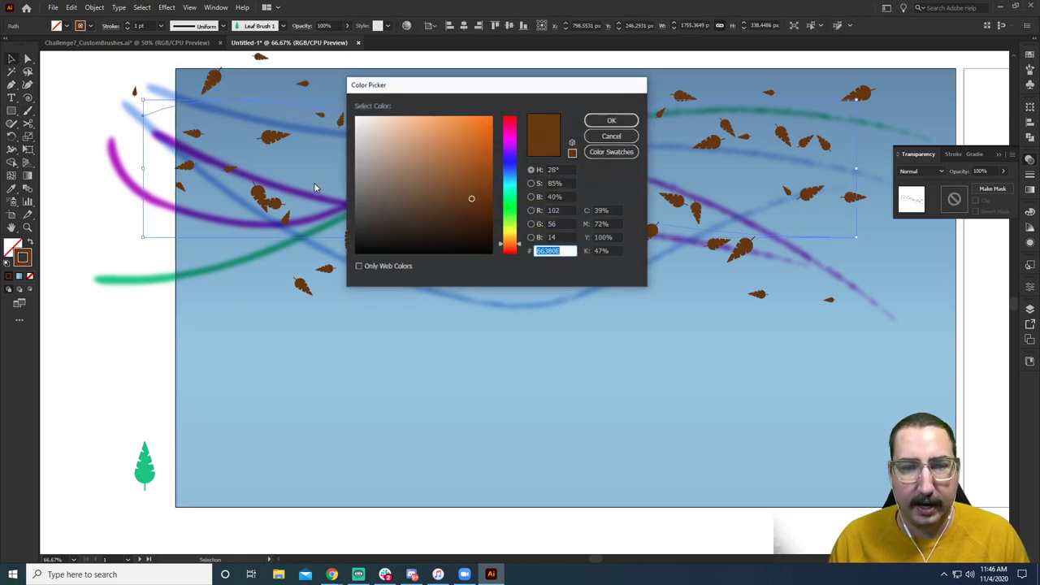
click(470, 149)
click(611, 120)
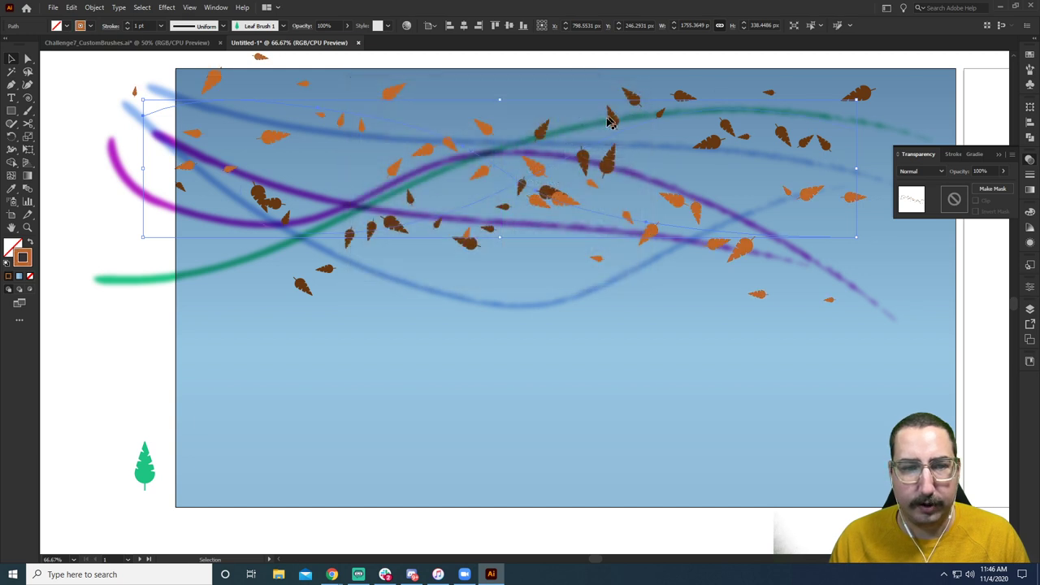
Paint a second leaf stroke looping through the lower sky and select it.
click(96, 179)
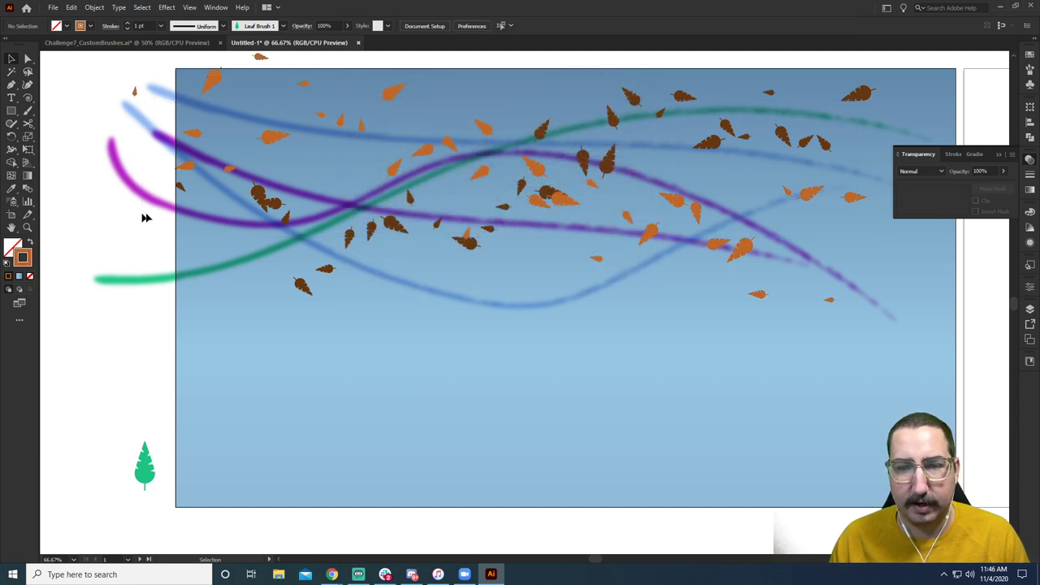
key(b)
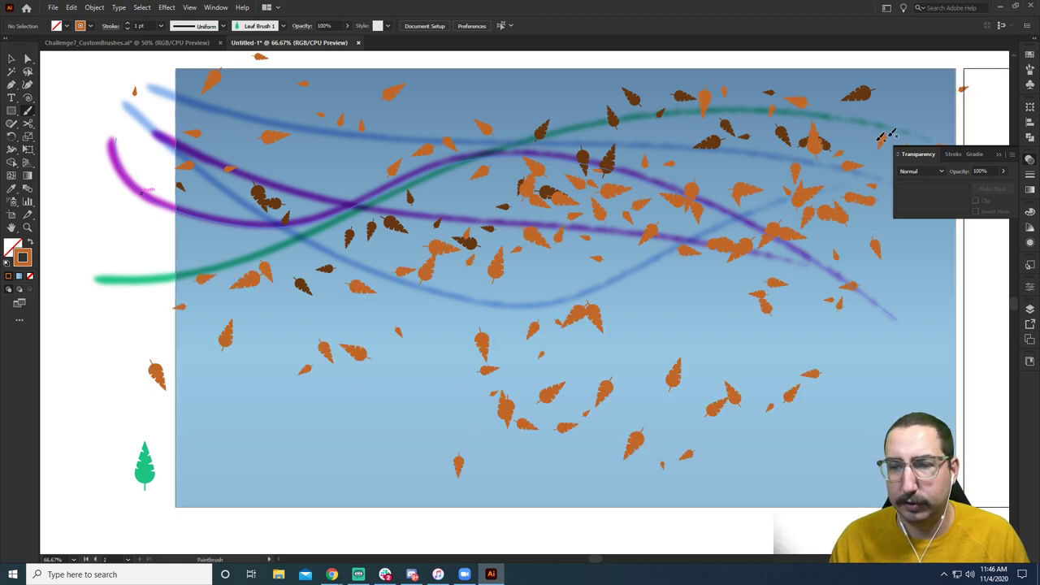
key(v)
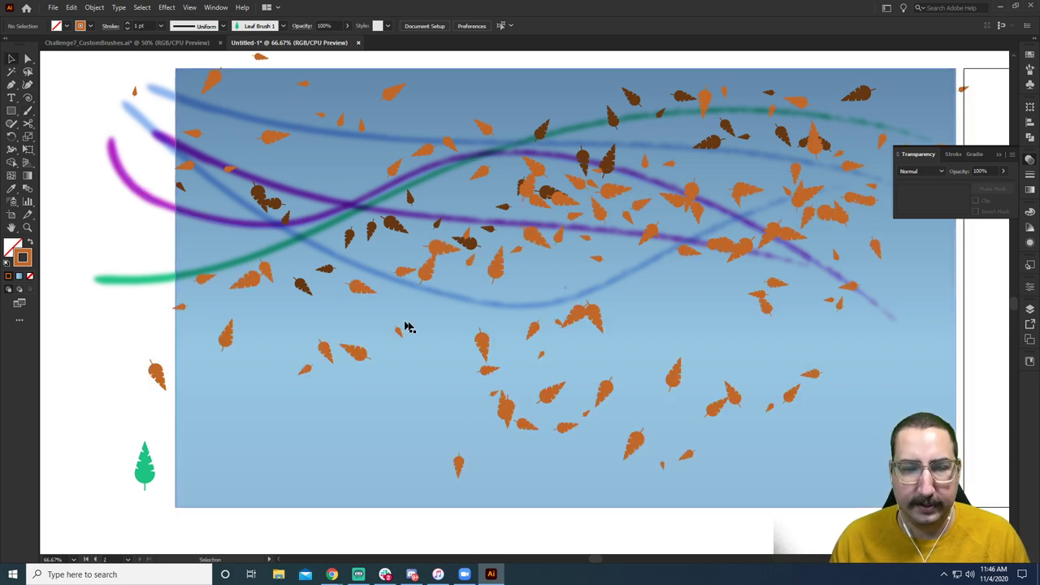
click(471, 385)
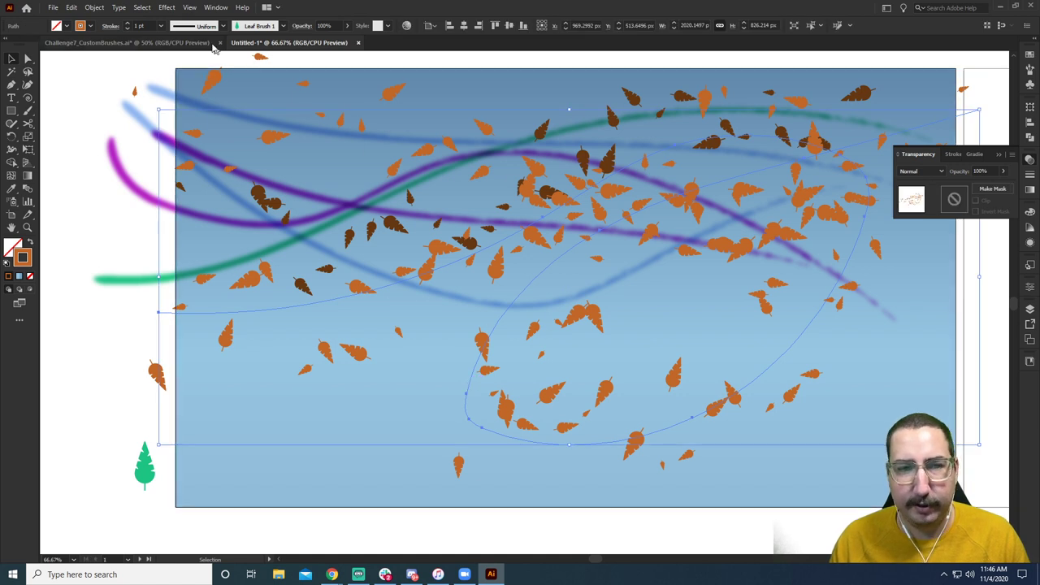
click(139, 26)
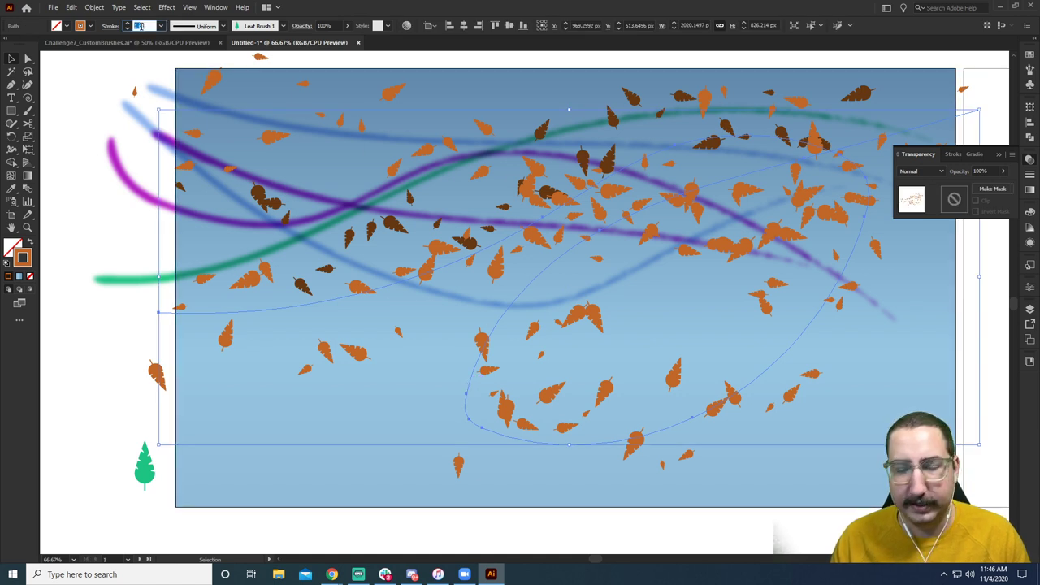
Give the looping leaf stroke a 0.5 pt weight and a dark olive colour.
text(0.5)
key(Tab)
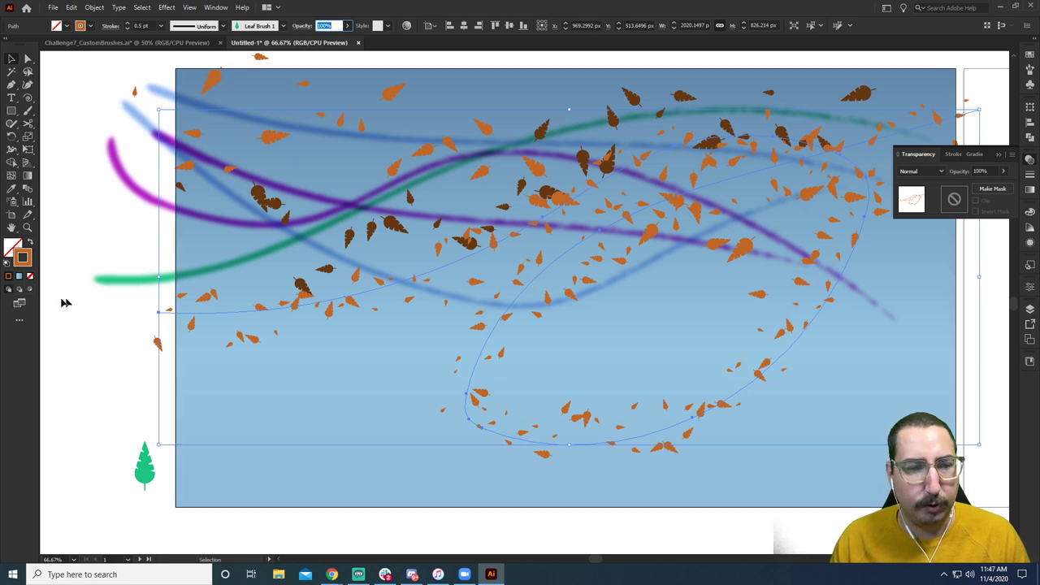
double_click(22, 258)
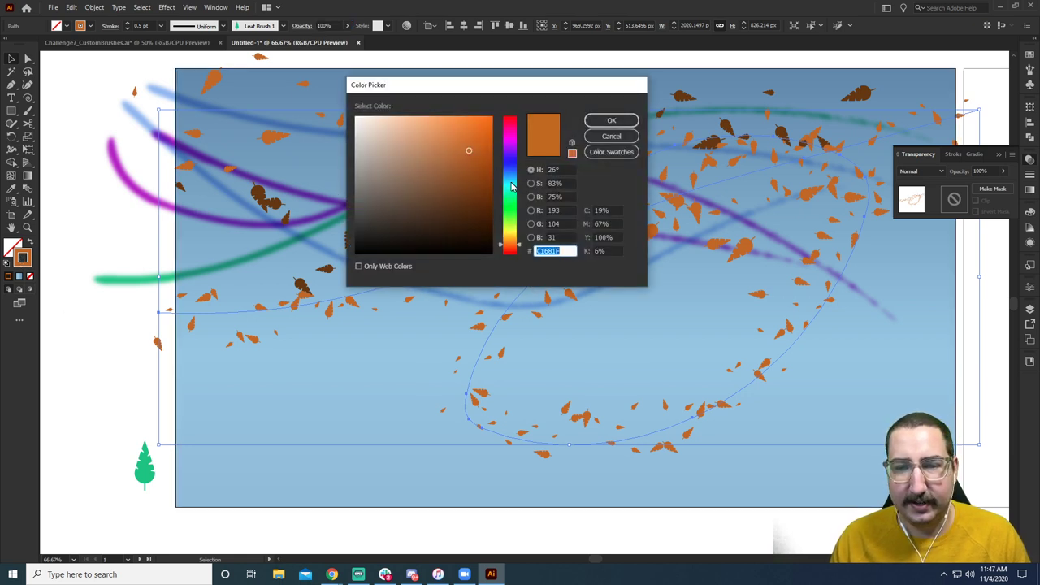
click(513, 204)
click(512, 220)
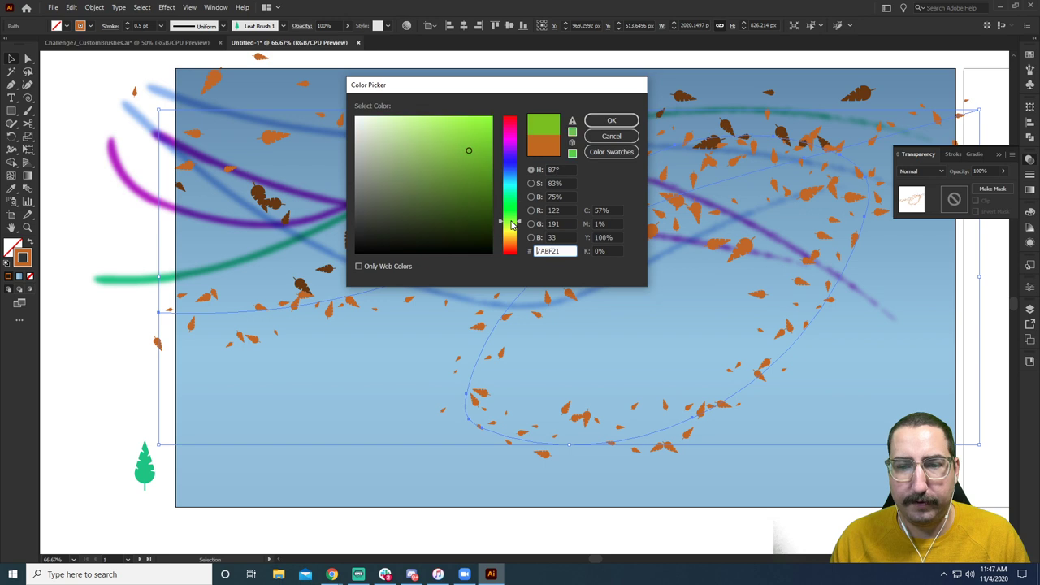
click(512, 232)
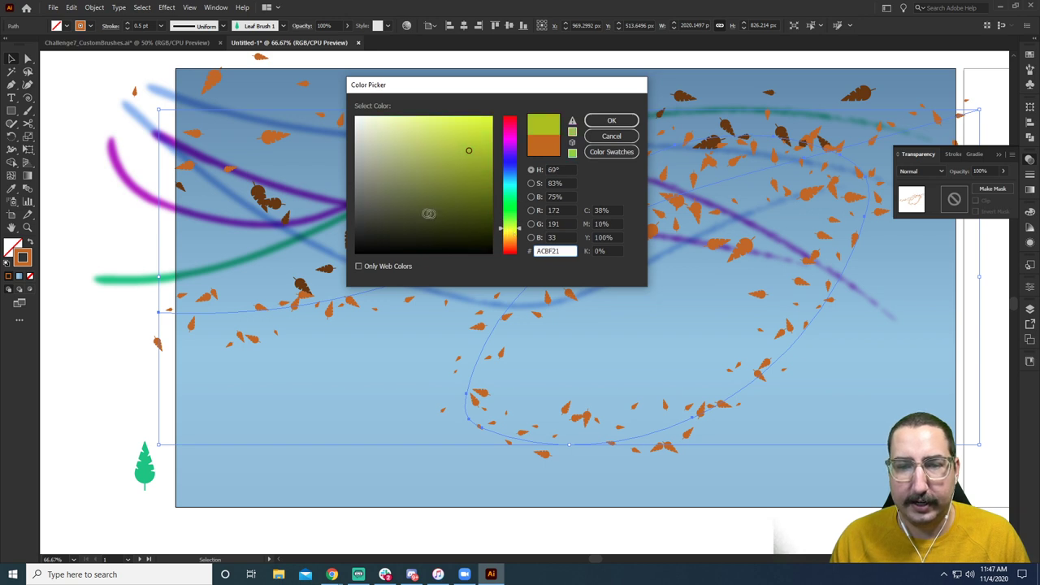
click(437, 205)
click(611, 121)
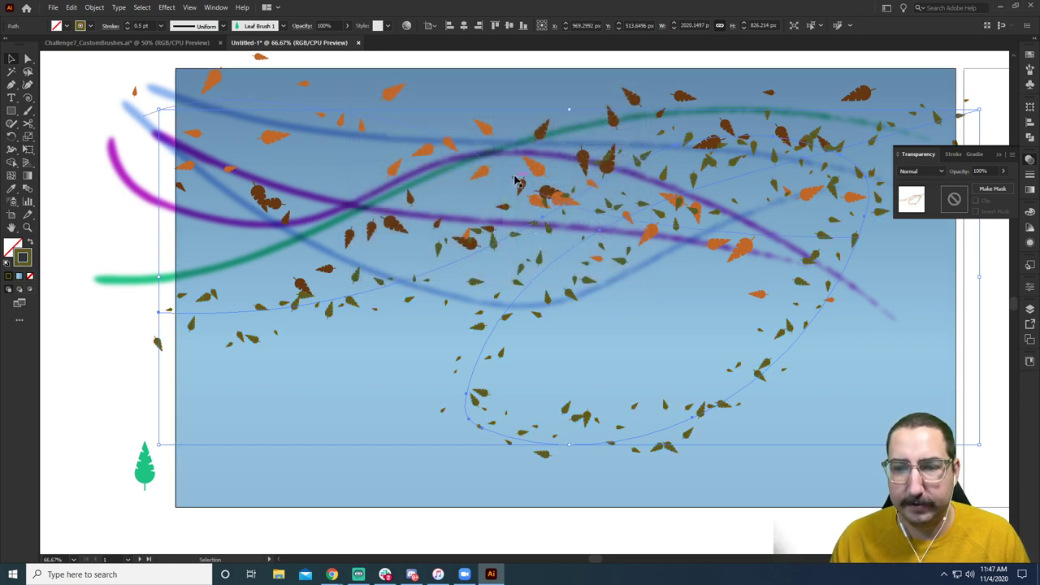
Move the looping stroke higher and paint another olive leaf stroke across the lower sky.
drag(341, 307, 345, 234)
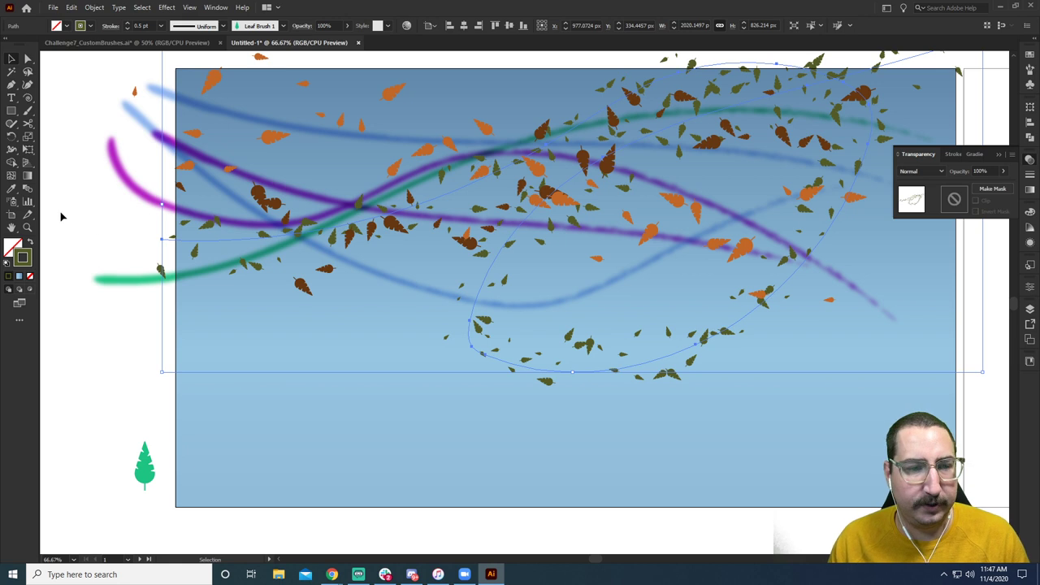
click(119, 221)
key(z)
alt+click(574, 321)
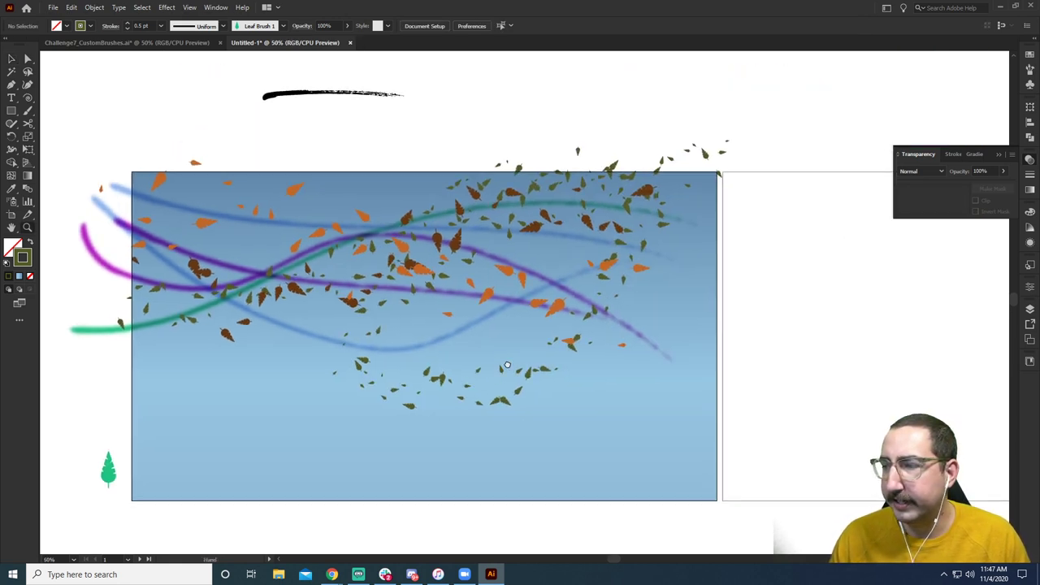
key(b)
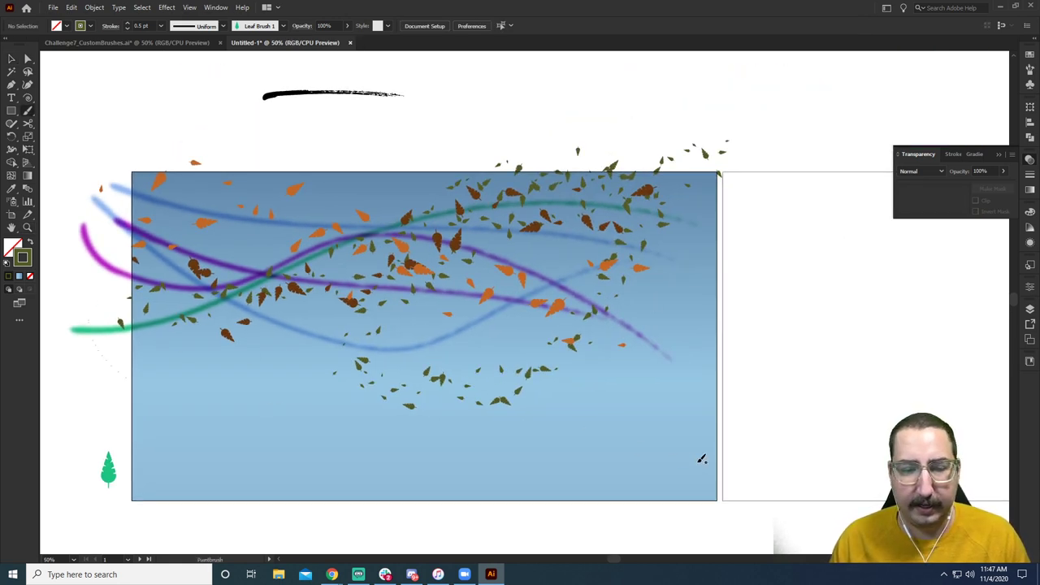
drag(701, 459, 72, 332)
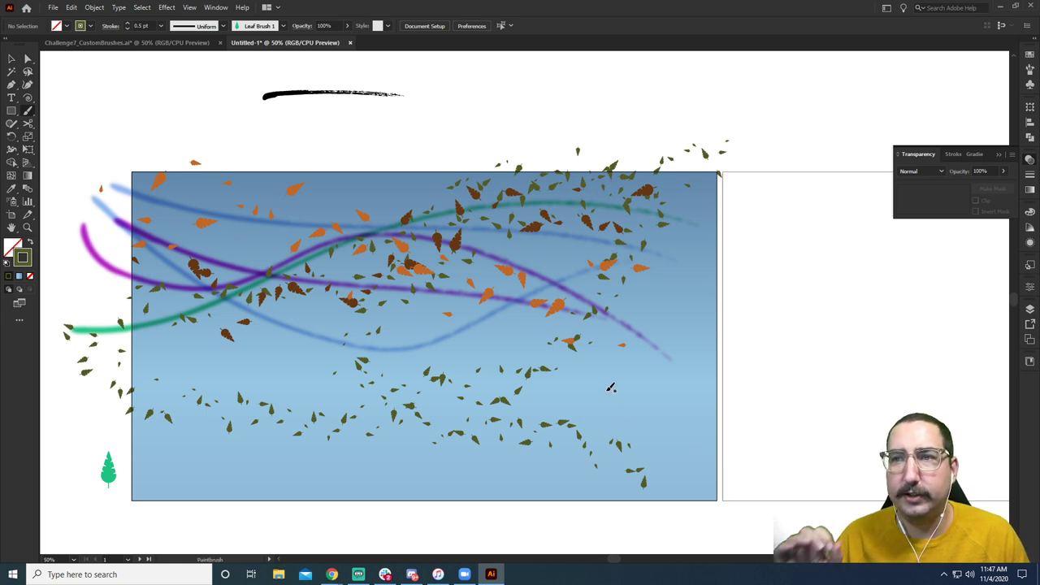
key(z)
scroll(531, 295, down, 6)
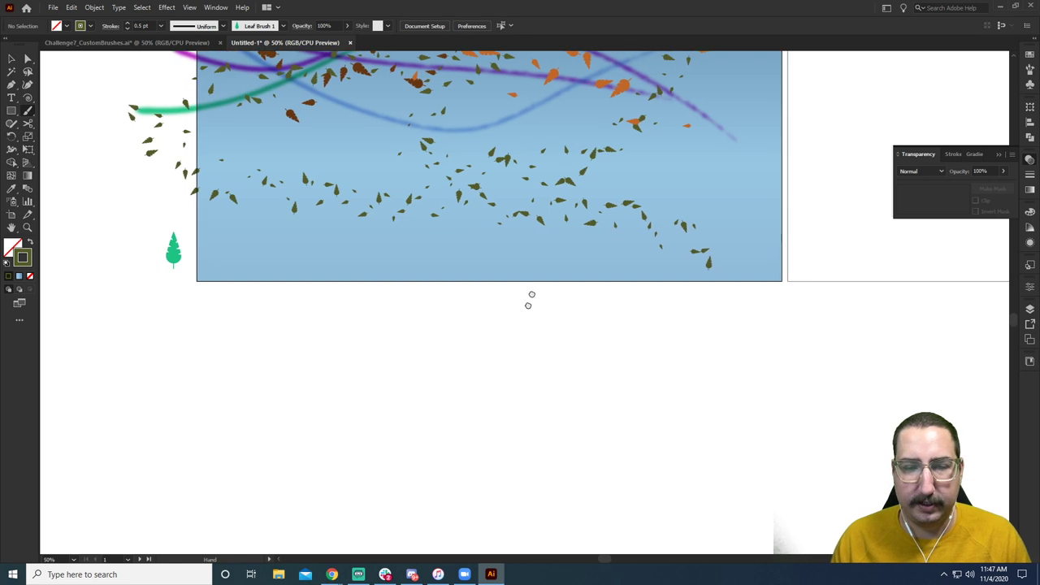
Draw a 7-sided polygon below the artboard, stretch it taller, and give it olive fill, no stroke.
click(505, 264)
click(505, 264)
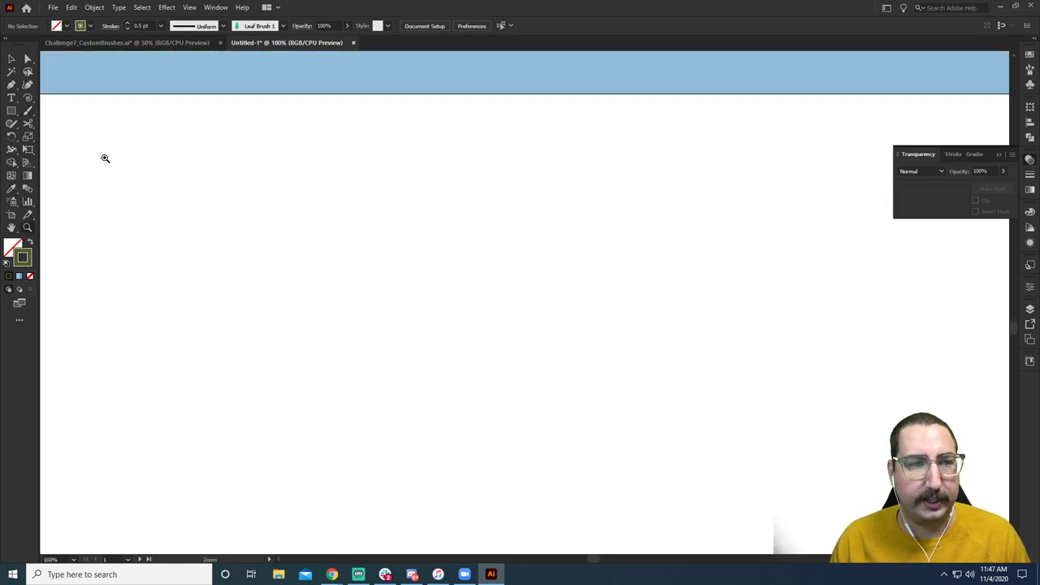
drag(10, 116, 72, 149)
click(412, 224)
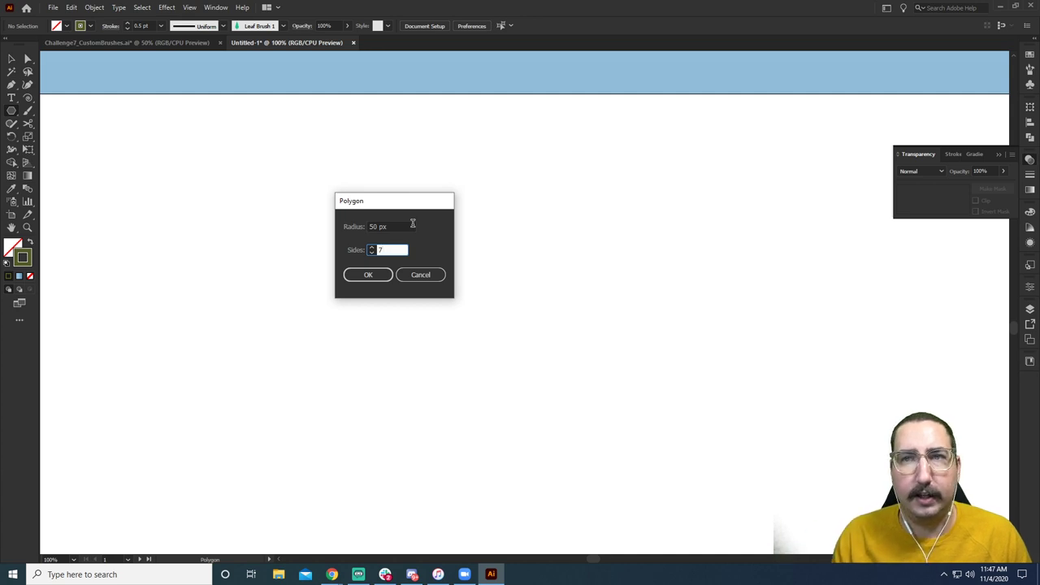
key(Return)
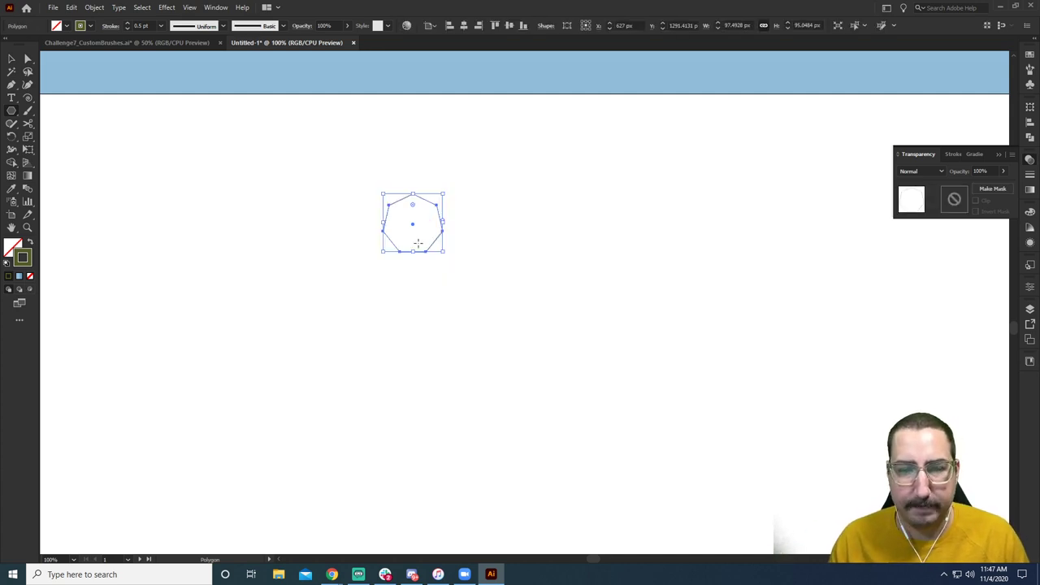
drag(412, 253, 411, 330)
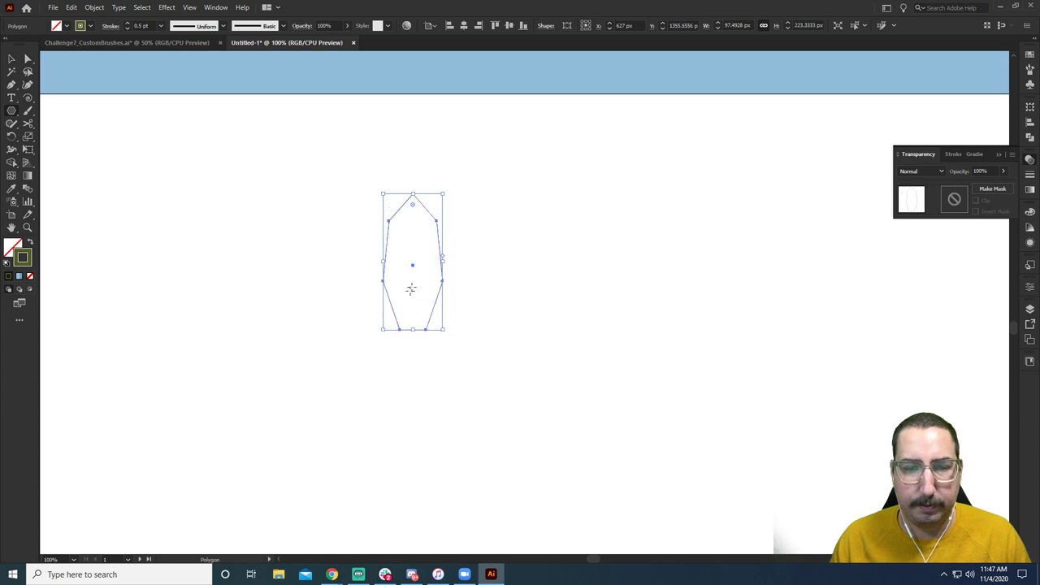
key(shift+x)
ctrl+click(467, 252)
ctrl+click(471, 268)
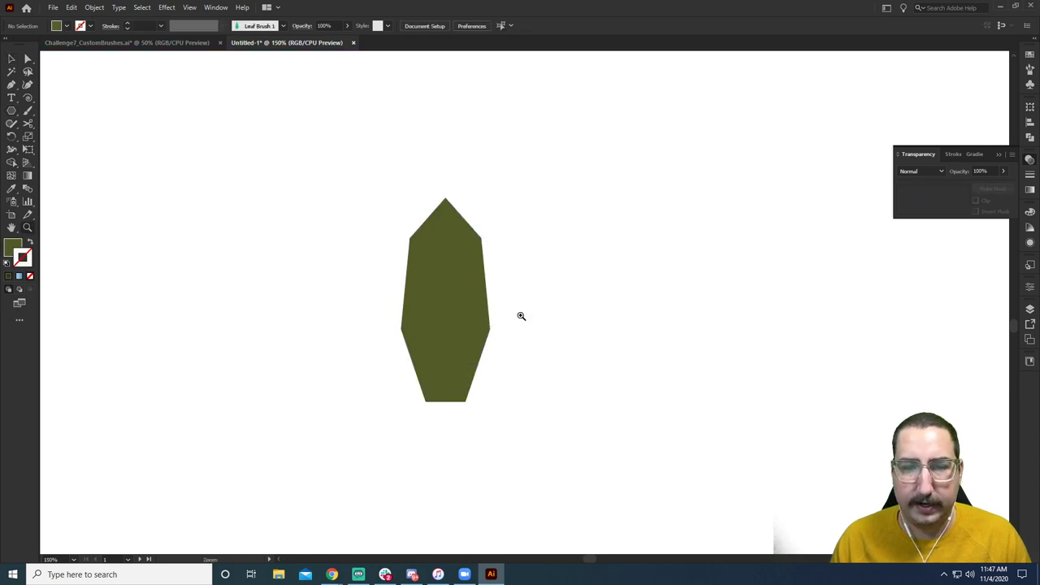
ctrl+click(514, 307)
click(437, 235)
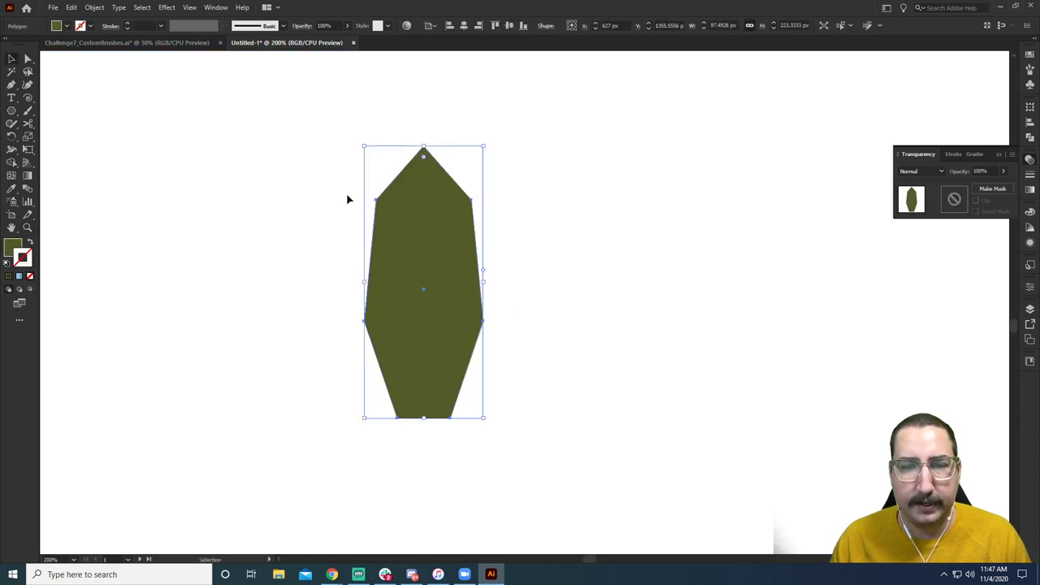
Apply a slight Pucker via Pucker & Bloat to sharpen the olive polygon's points.
click(164, 9)
mouse_move(205, 96)
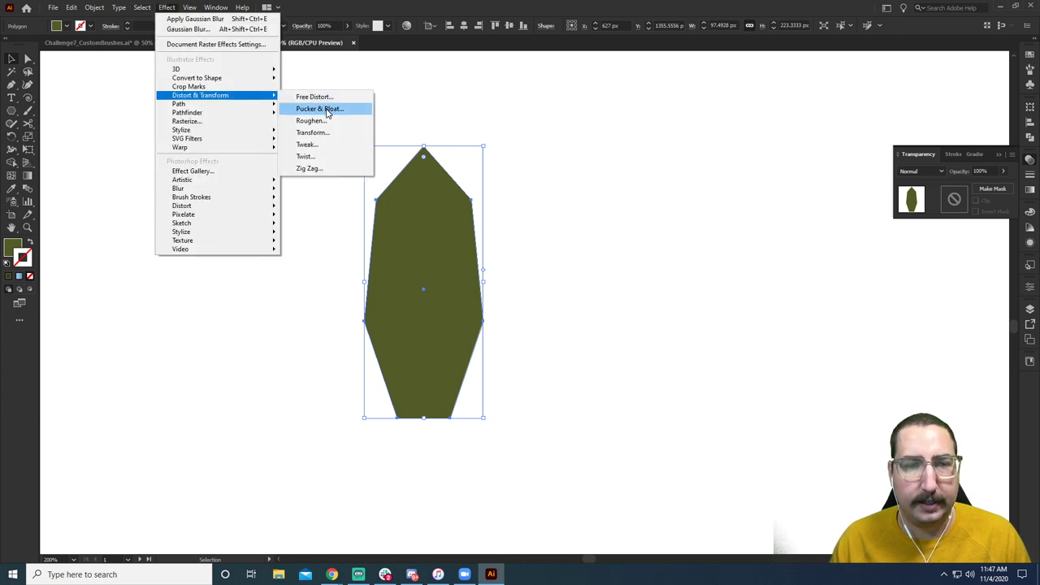
click(319, 109)
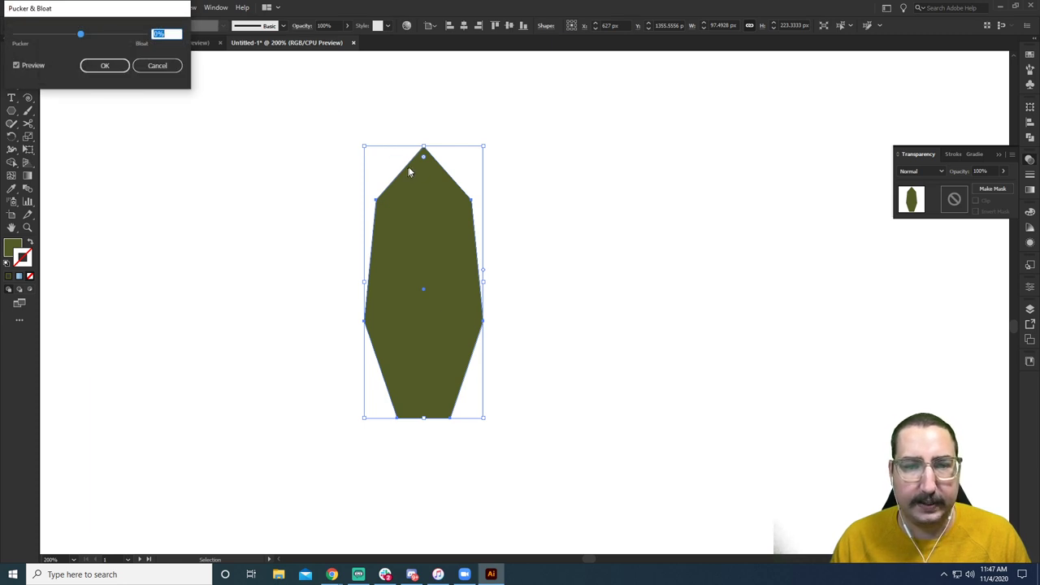
drag(82, 38, 82, 38)
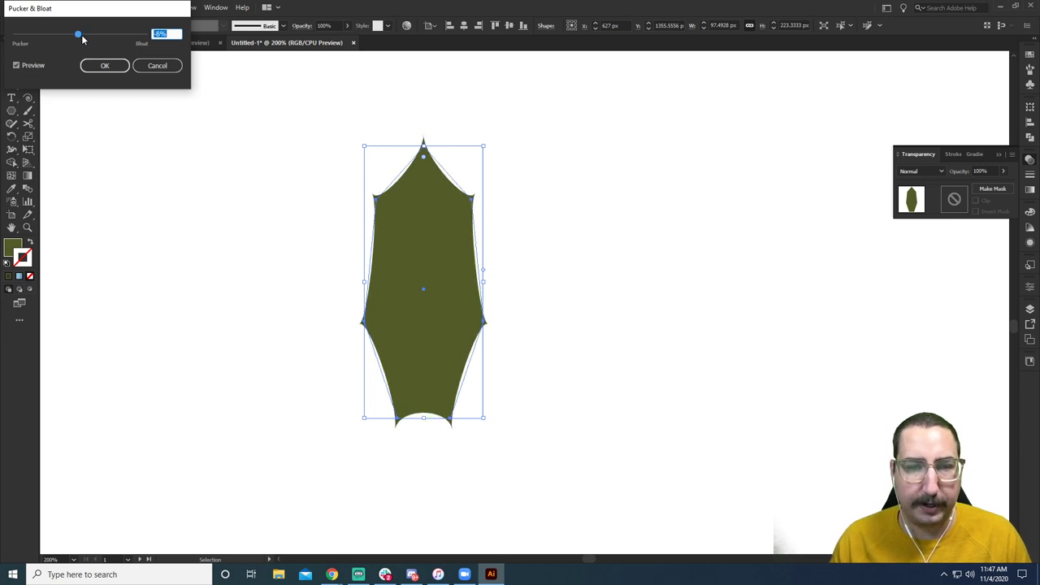
click(105, 65)
Rotate, move and enlarge copies of the spiky polygon to form the lower-left leaf lobes.
key(r)
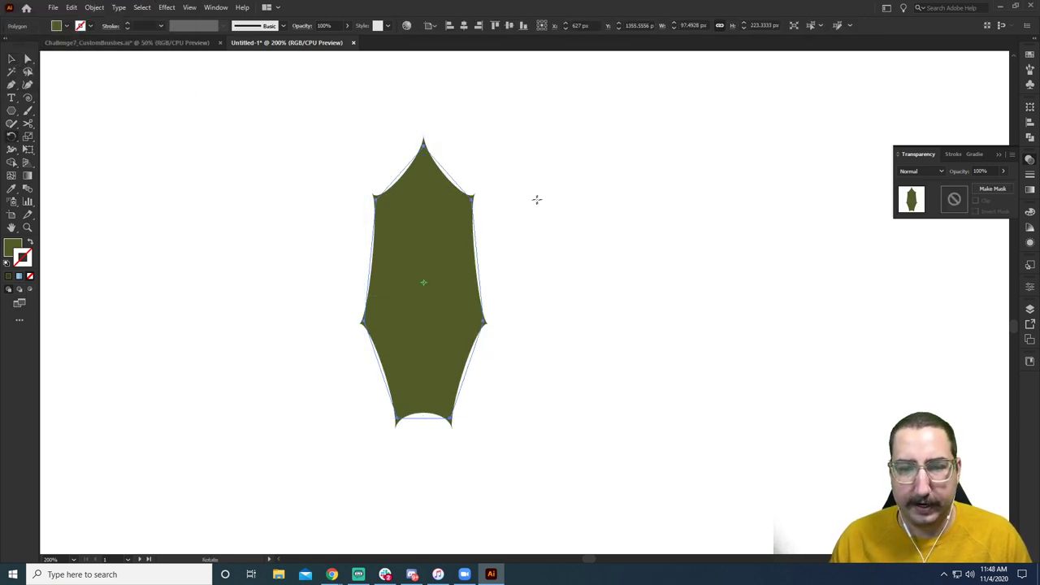
drag(537, 199, 423, 121)
key(v)
drag(430, 294, 355, 325)
key(s)
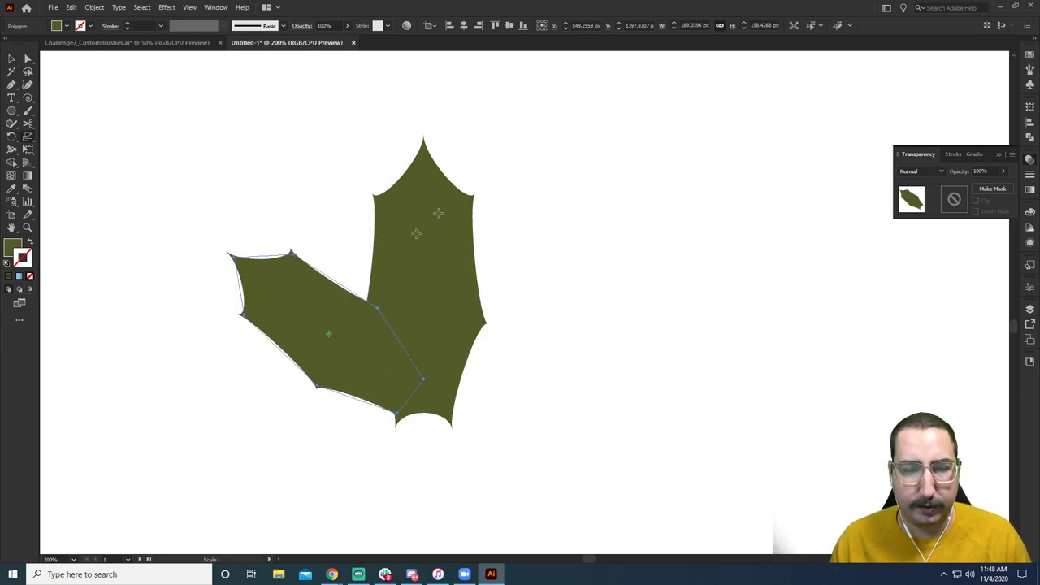
drag(438, 213, 355, 301)
key(r)
drag(458, 162, 494, 241)
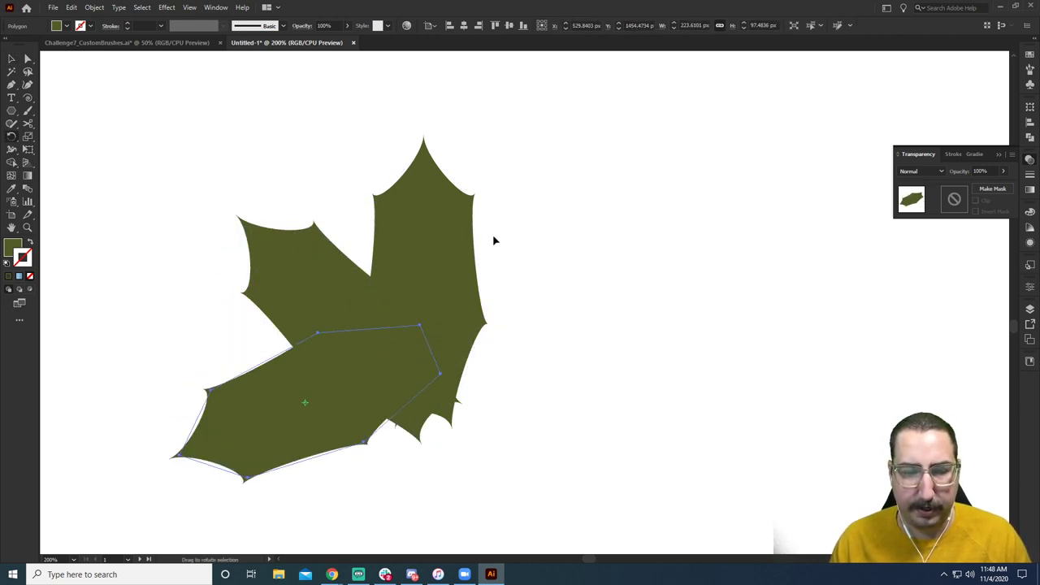
key(v)
drag(336, 379, 363, 382)
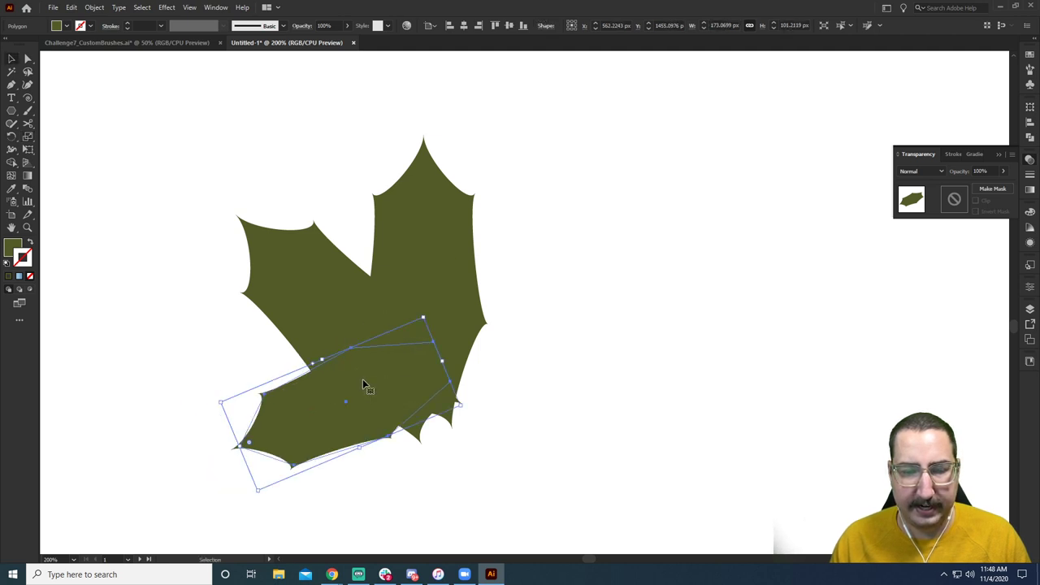
Rotate another lobe copy about −71° and nudge the lobes into a maple-leaf shape.
click(523, 377)
click(344, 291)
key(r)
drag(284, 182, 544, 204)
key(v)
click(384, 395)
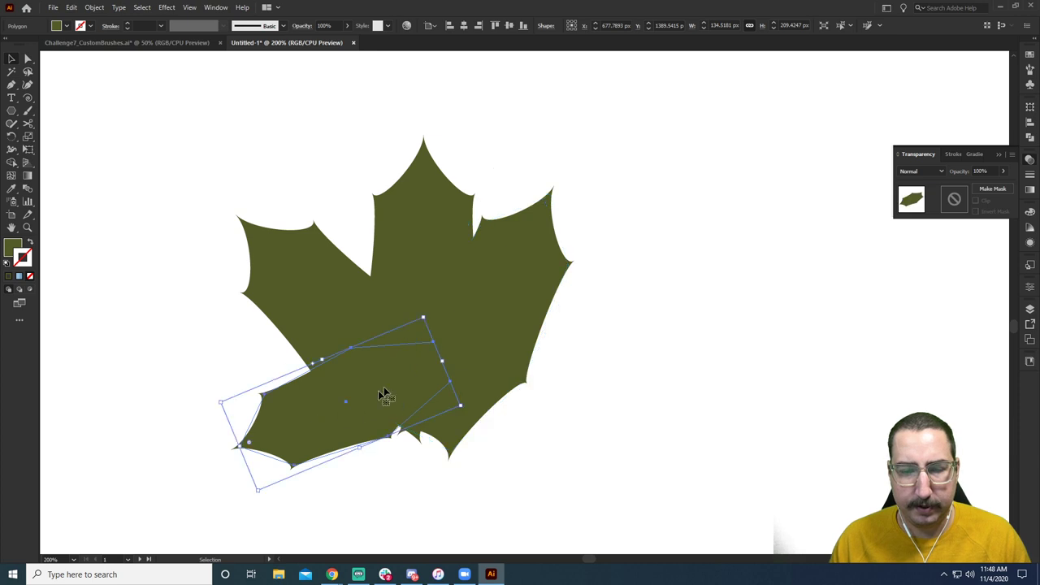
drag(384, 396, 411, 385)
click(629, 371)
drag(509, 390, 503, 305)
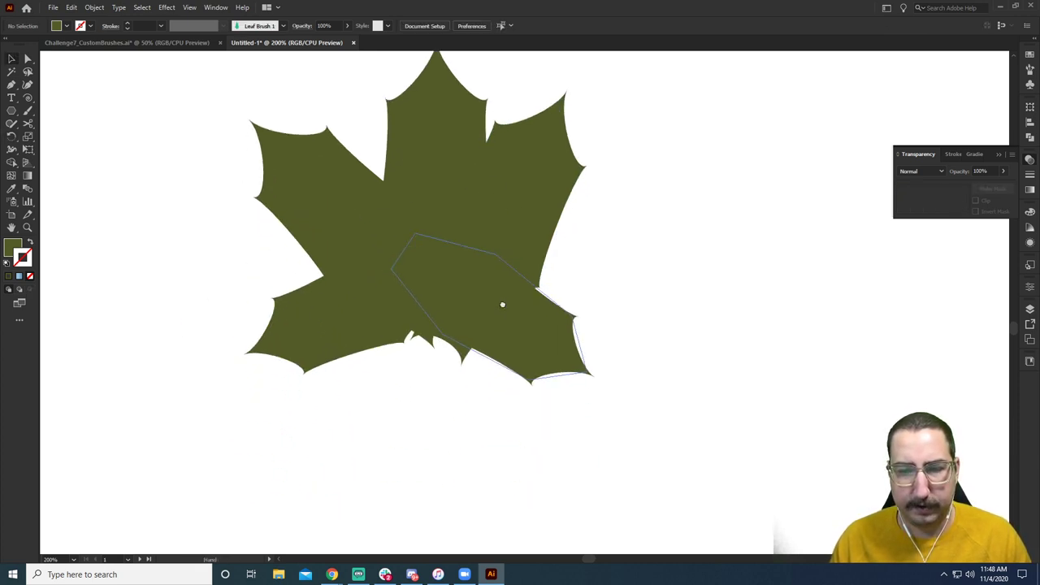
drag(537, 350, 558, 349)
key(ctrl+shift+a)
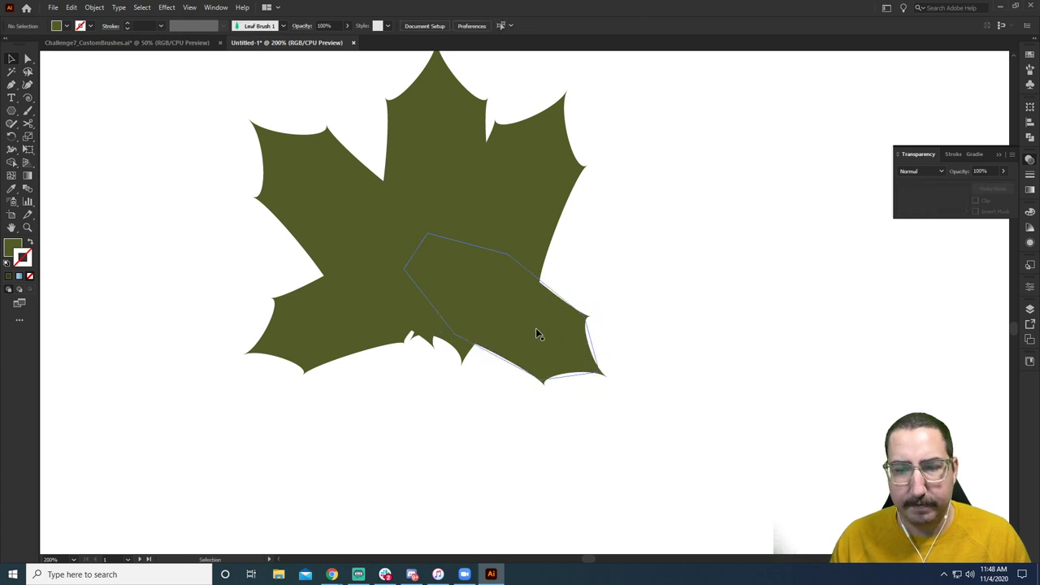
Draw a tall thin rectangle stem down the leaf's centre and select it.
key(m)
drag(426, 114, 439, 445)
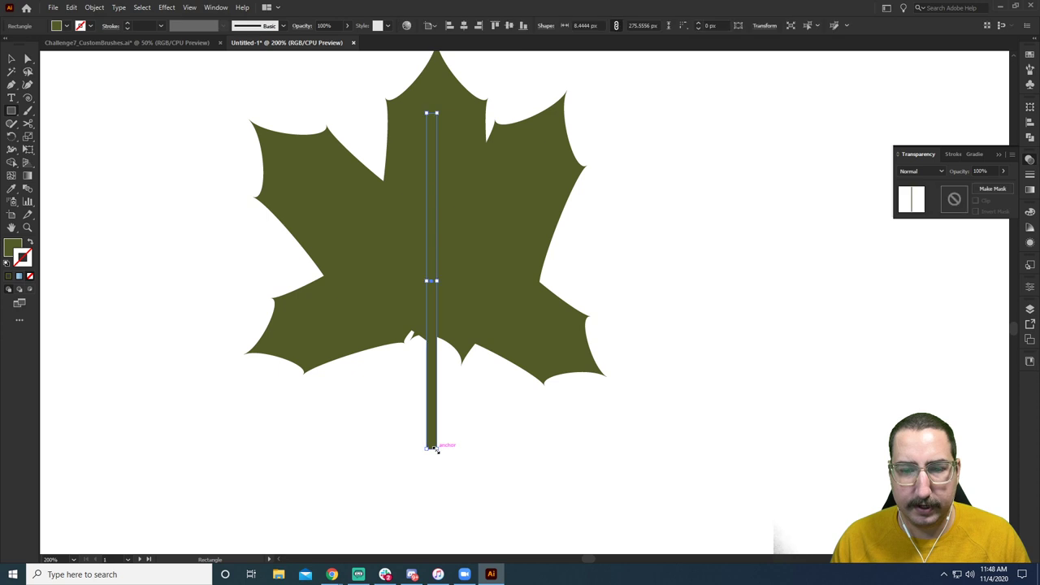
key(v)
click(495, 425)
click(432, 333)
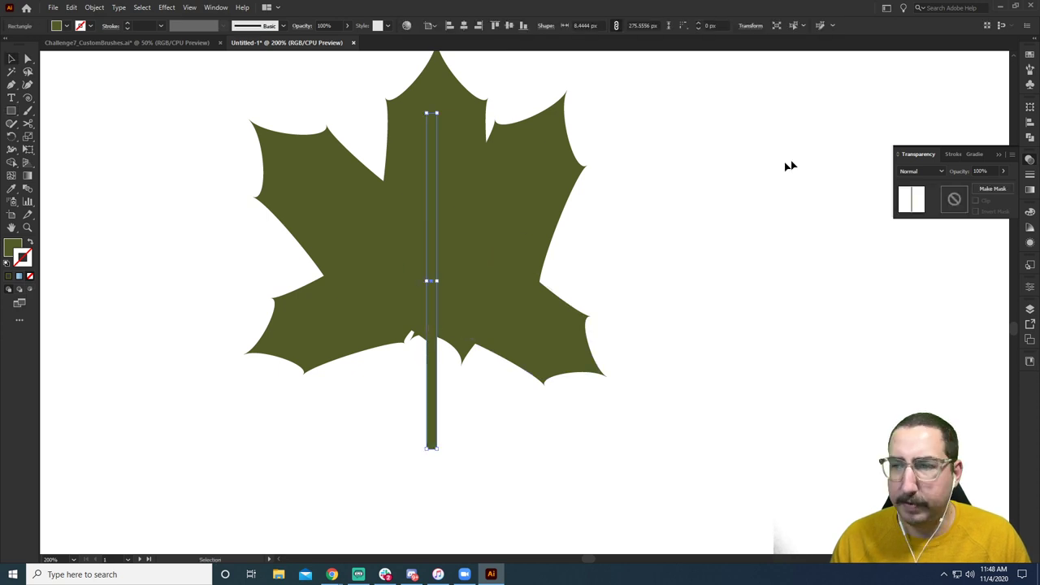
Colour the stem brown and draw the first vein from the stem into the upper-left lobe.
click(1030, 54)
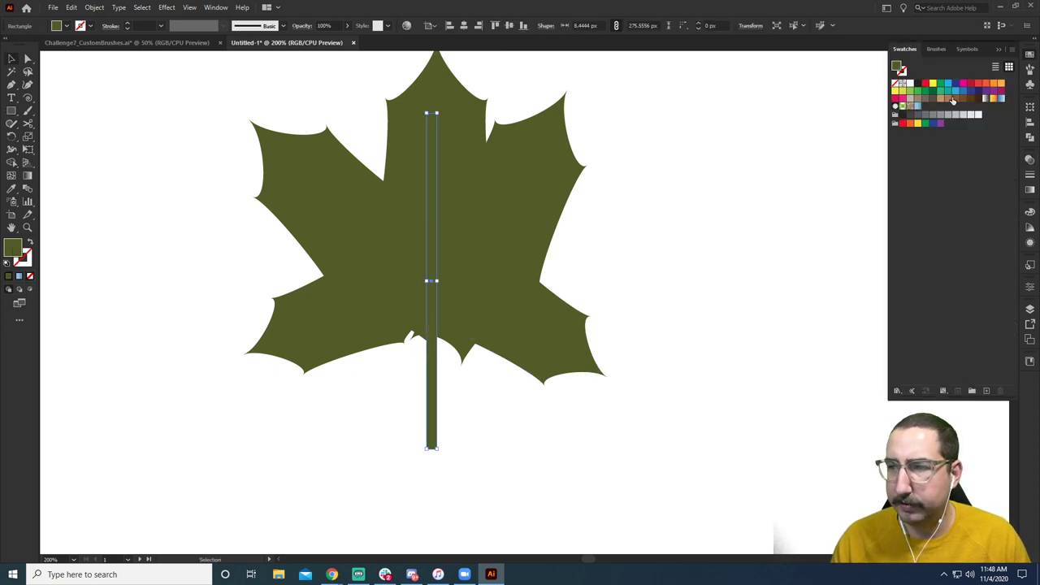
click(949, 100)
click(666, 165)
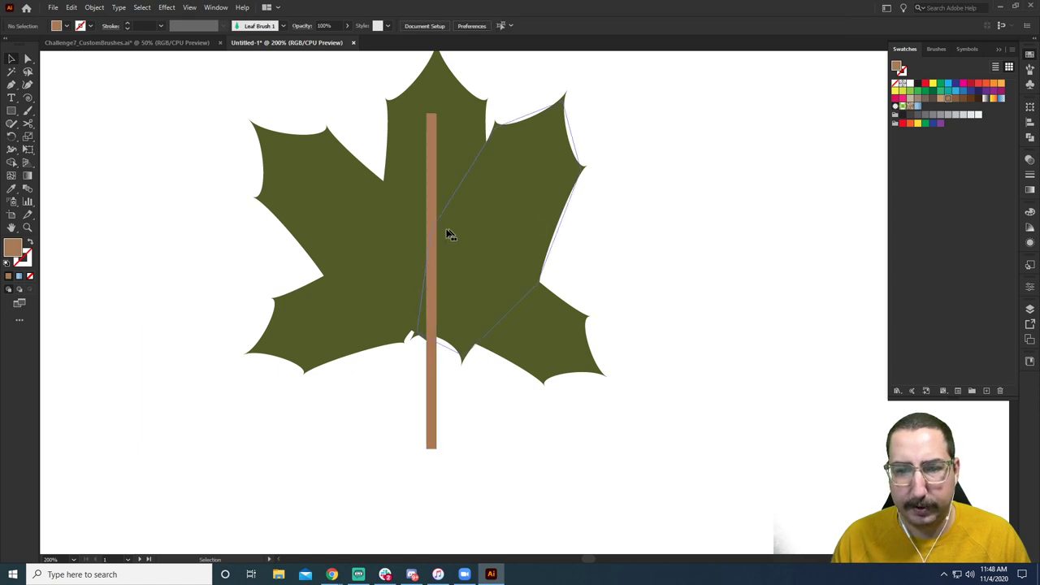
key(b)
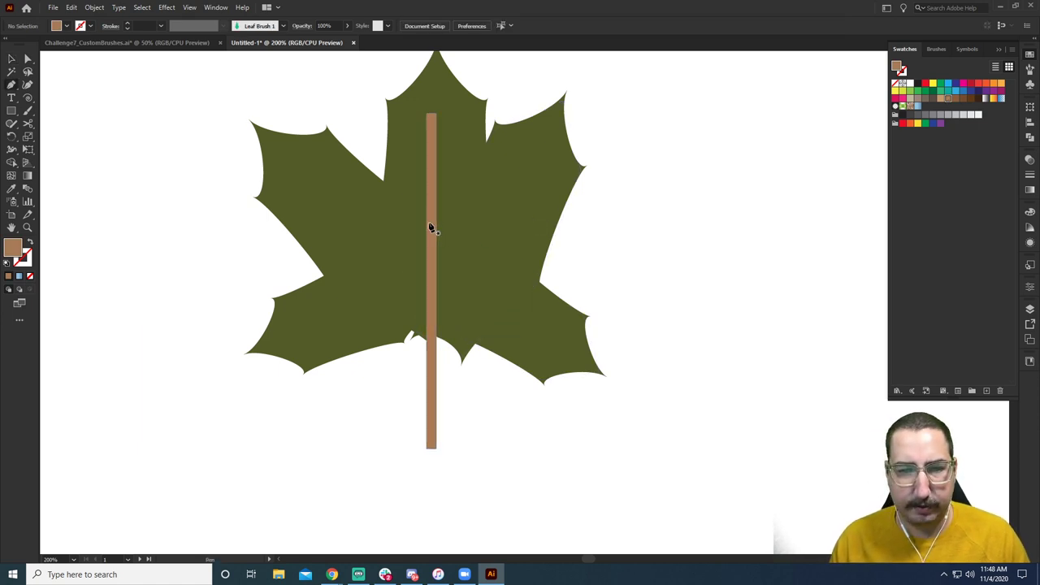
click(431, 223)
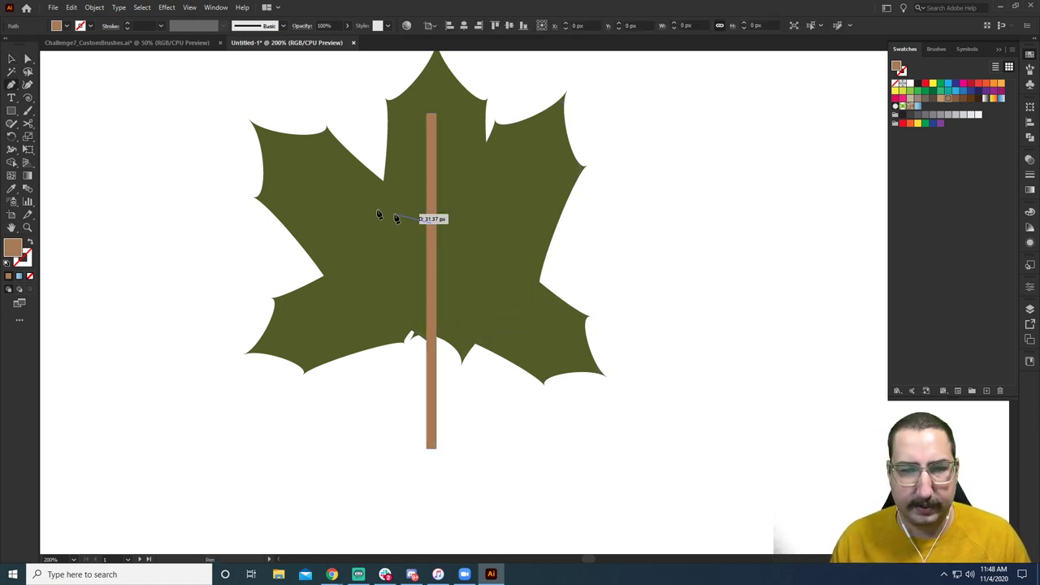
click(314, 189)
Give the vein the stem's brown colour and an 8 pt stroke weight.
key(i)
click(423, 179)
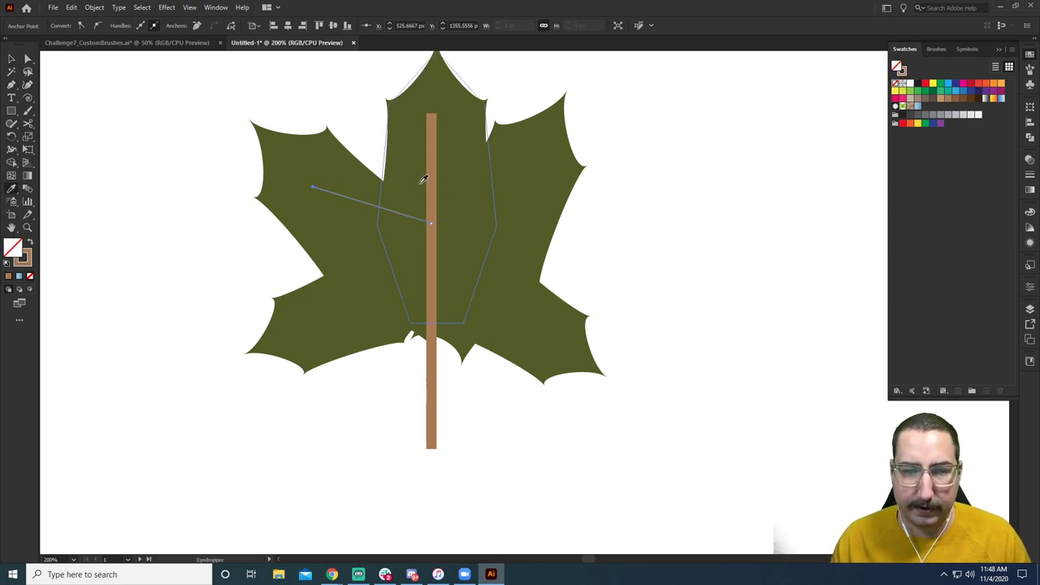
key(v)
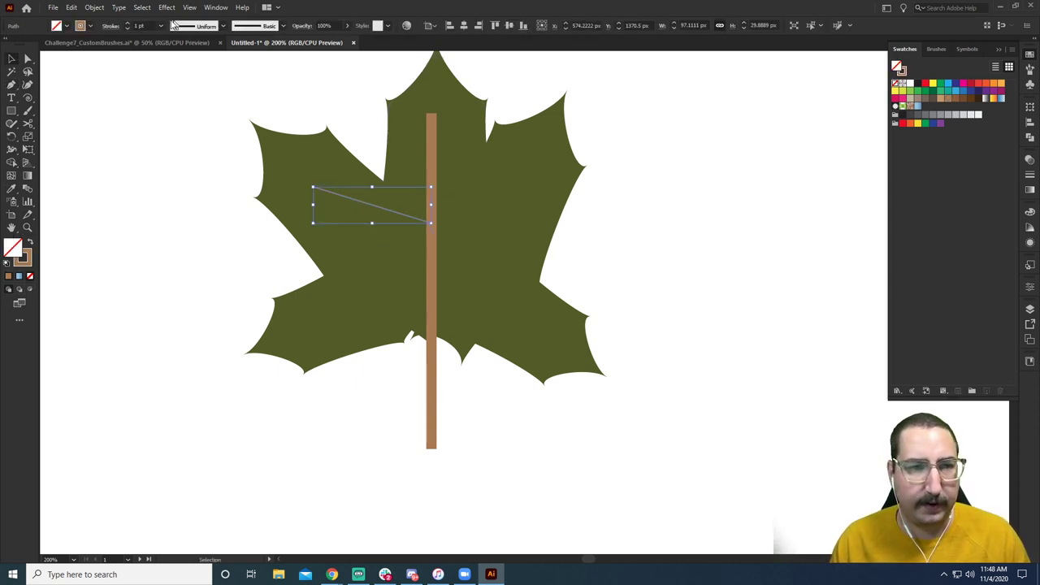
click(142, 25)
key(Up)
key(Up)
key(Up)
key(Up)
key(Up)
key(Up)
key(Up)
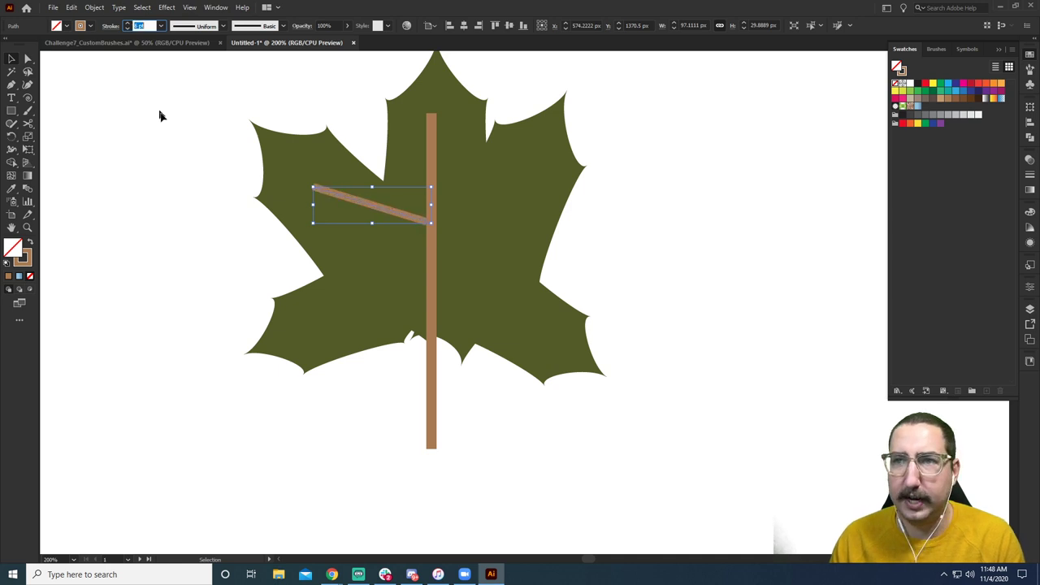
click(175, 159)
Draw three more veins (up-right, left lobe, down-right) and select the whole leaf.
key(backslash)
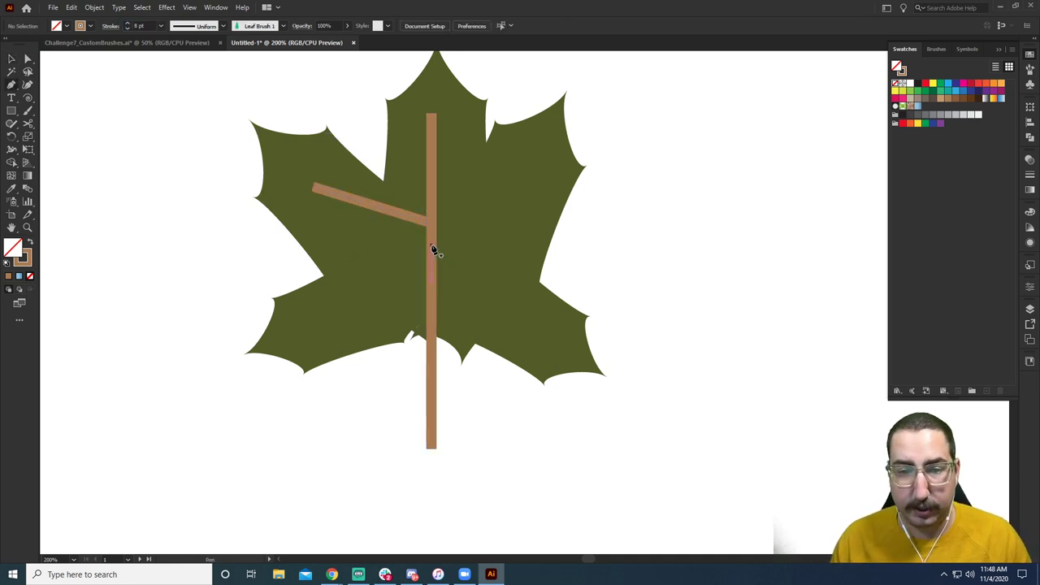
drag(432, 245, 537, 169)
key(p)
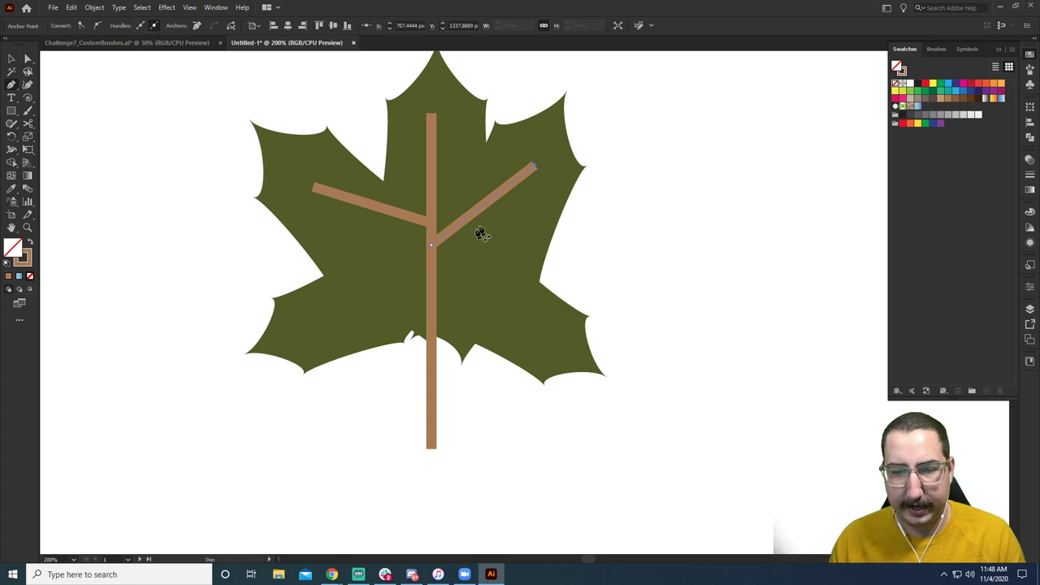
key(backslash)
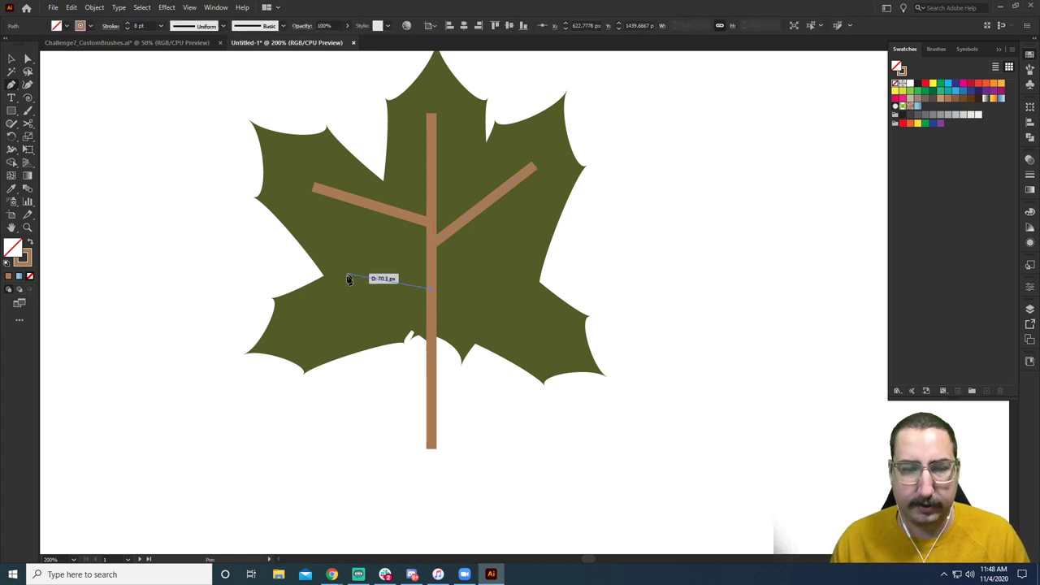
drag(347, 279, 428, 286)
key(v)
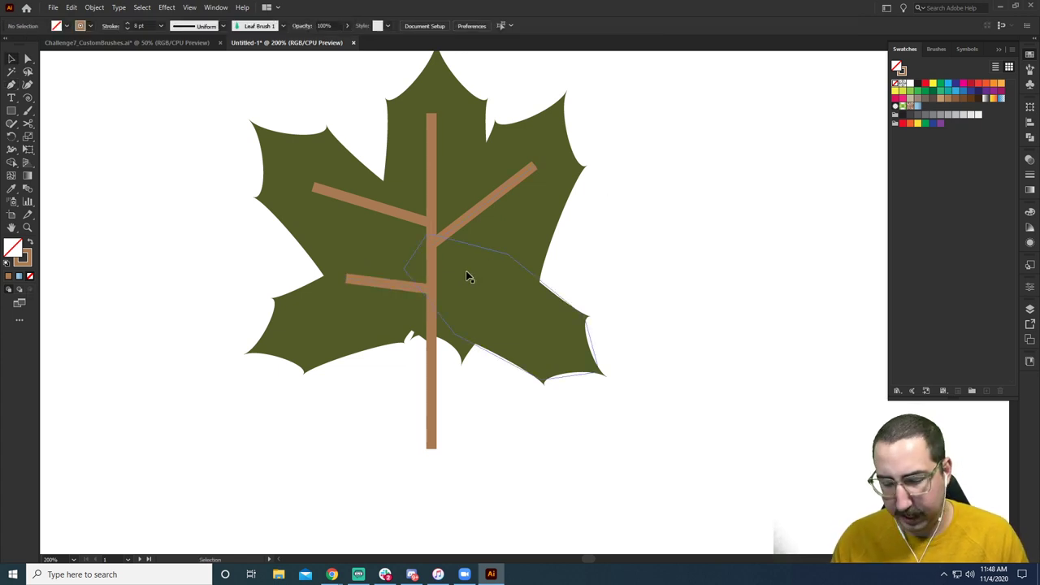
key(p)
key(backslash)
mouse_move(432, 274)
mouse_down()
mouse_move(548, 341)
mouse_move(531, 320)
mouse_up()
key(v)
mouse_move(644, 102)
mouse_down()
mouse_move(291, 426)
mouse_move(257, 431)
mouse_up()
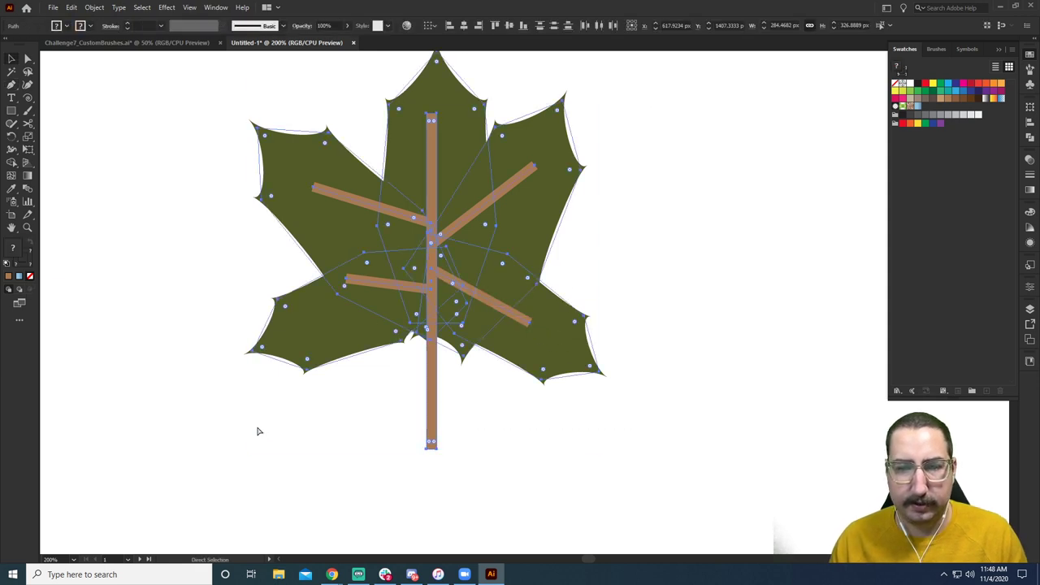
Expand the leaf's brush strokes into plain shapes with Object > Expand Appearance.
key(z)
alt+click(454, 337)
drag(512, 299, 338, 388)
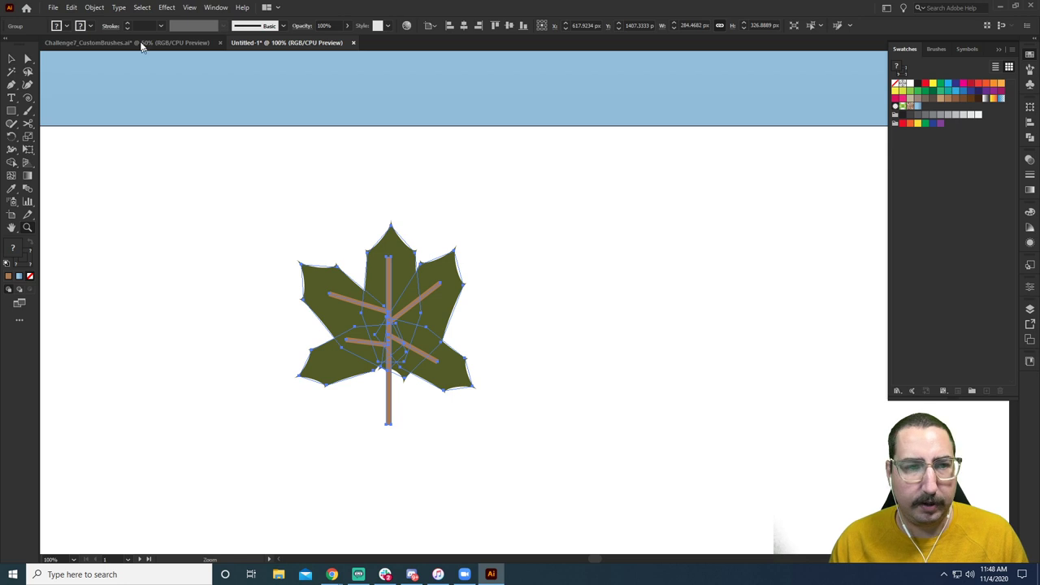
click(104, 7)
click(170, 148)
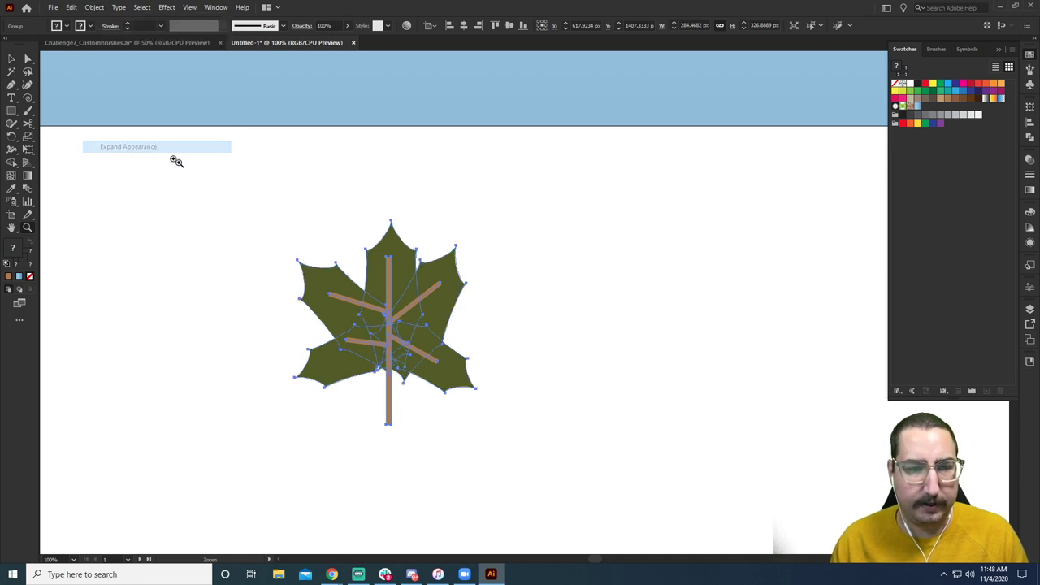
drag(230, 195, 495, 441)
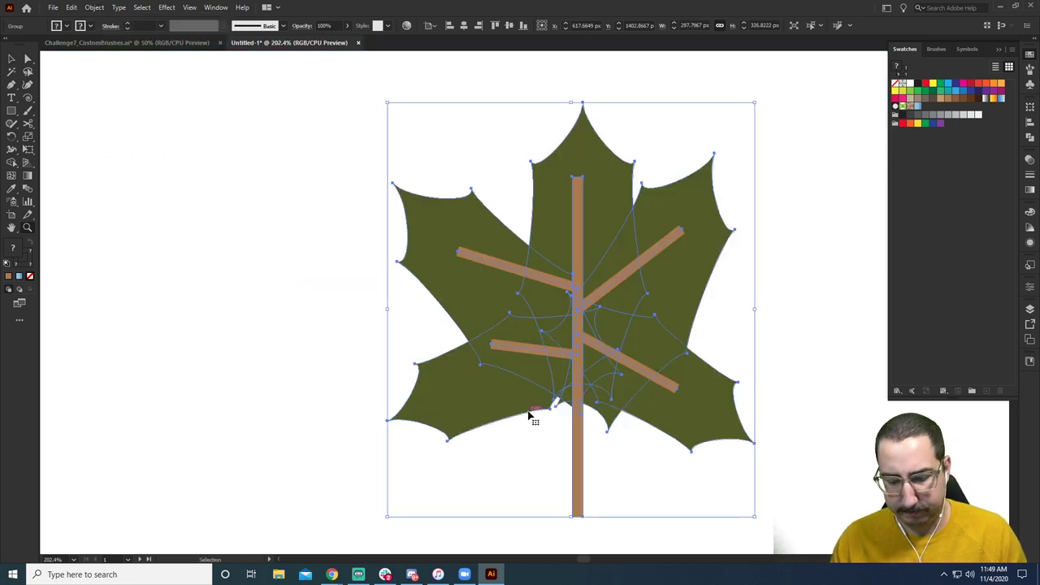
ctrl+click(488, 197)
key(ctrl+1)
key(ctrl+minus)
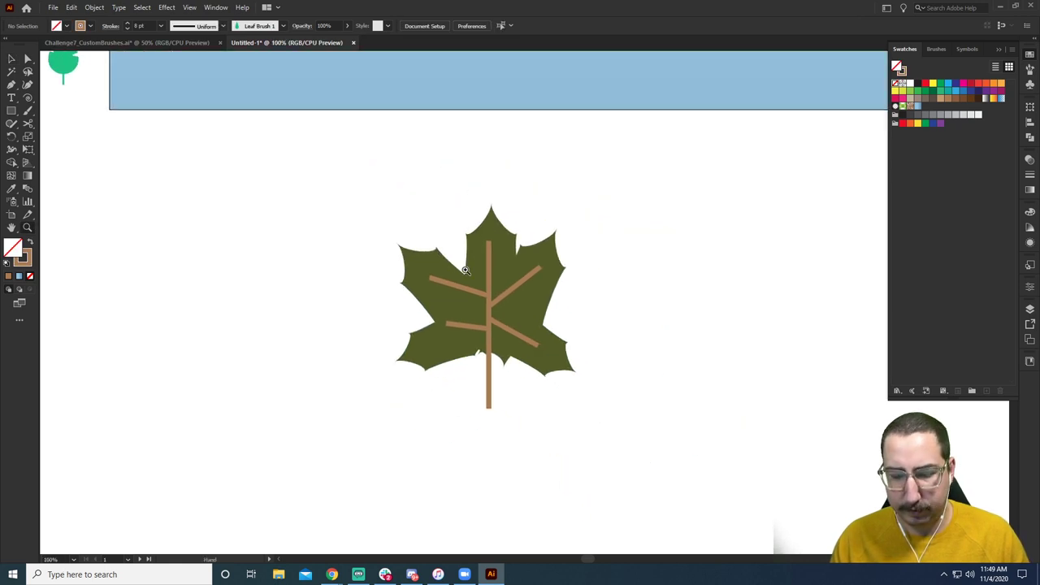
Draw small ring circles around the leaf and group them with it.
key(l)
mouse_move(434, 229)
mouse_down()
mouse_move(422, 222)
mouse_move(430, 226)
mouse_up()
drag(538, 206, 547, 197)
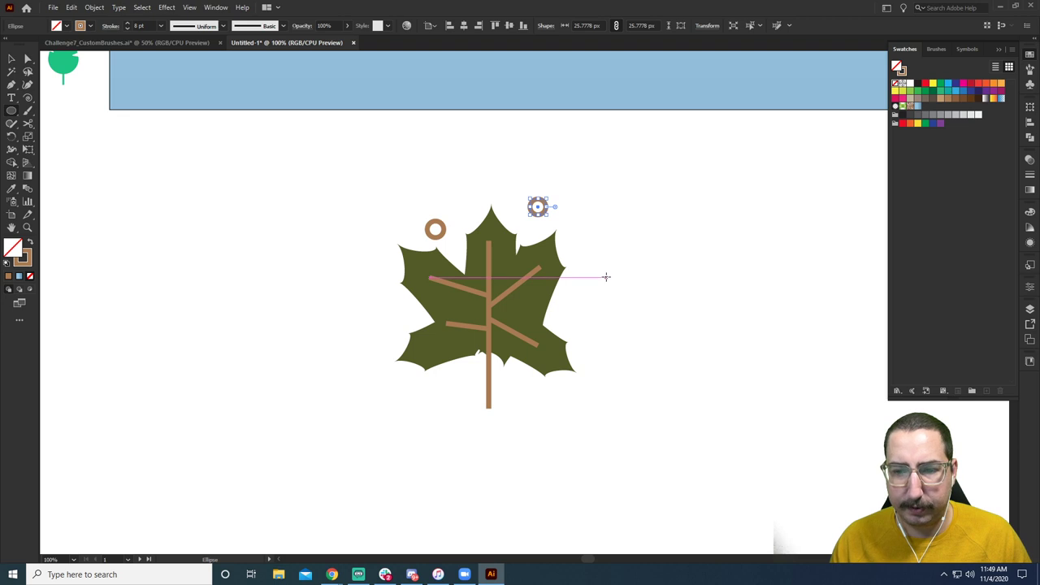
drag(606, 278, 615, 269)
drag(592, 318, 601, 309)
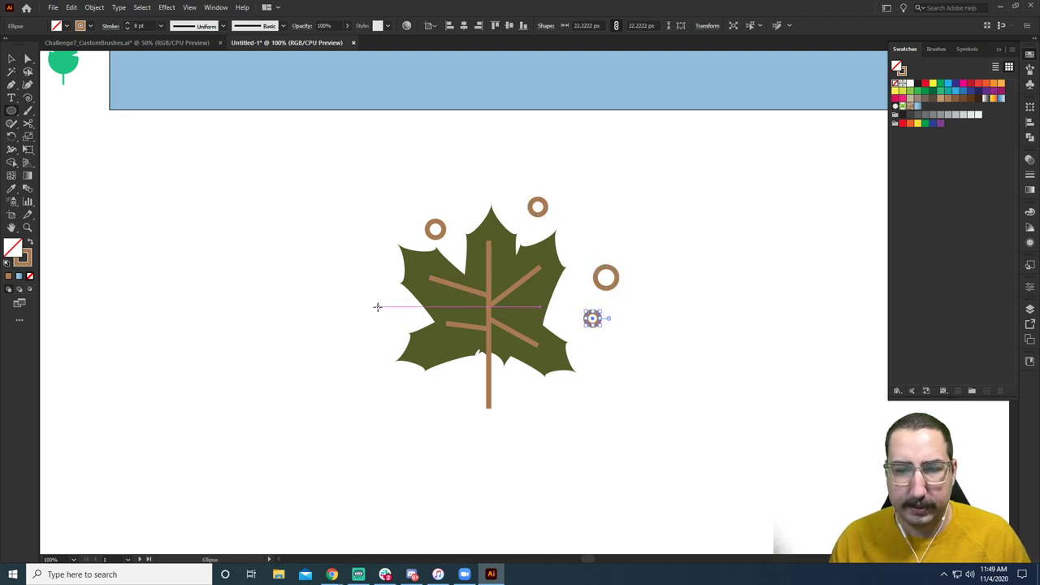
drag(377, 305, 361, 291)
drag(365, 220, 361, 217)
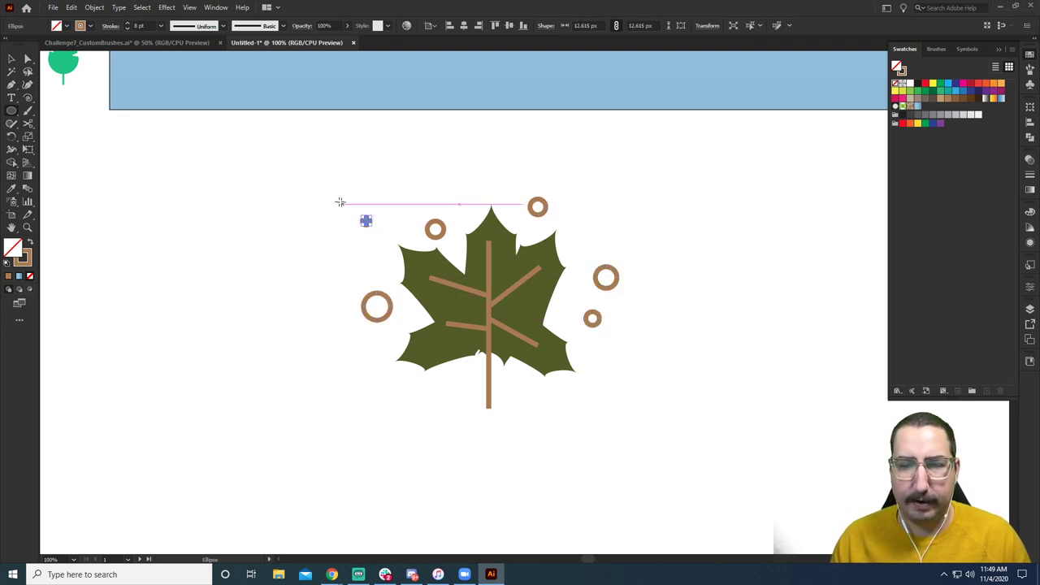
key(v)
drag(314, 164, 667, 434)
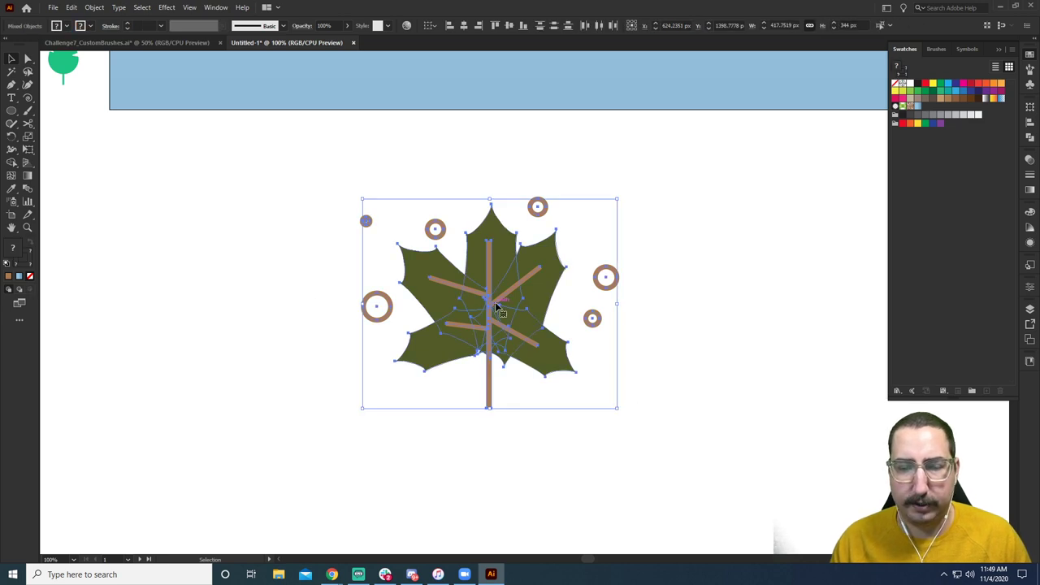
key(ctrl+g)
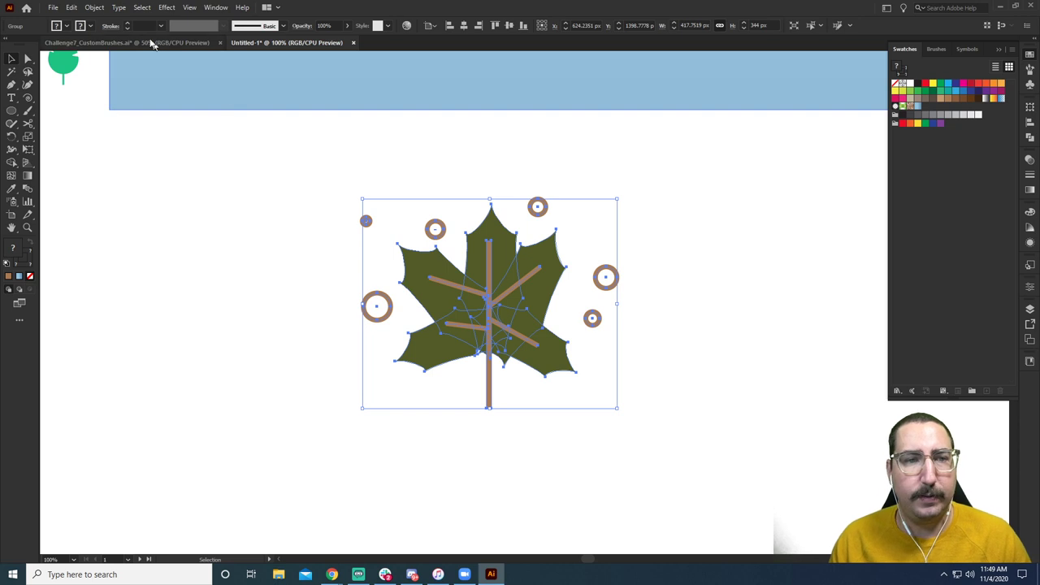
Define a new scatter brush from the leaf using Tints colorization.
click(284, 26)
click(256, 204)
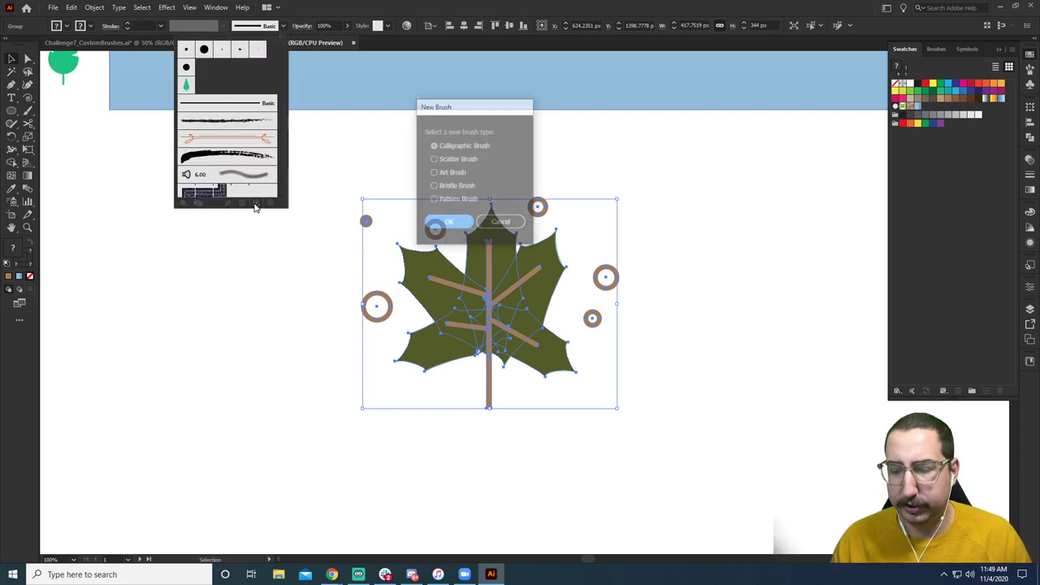
click(448, 159)
click(449, 224)
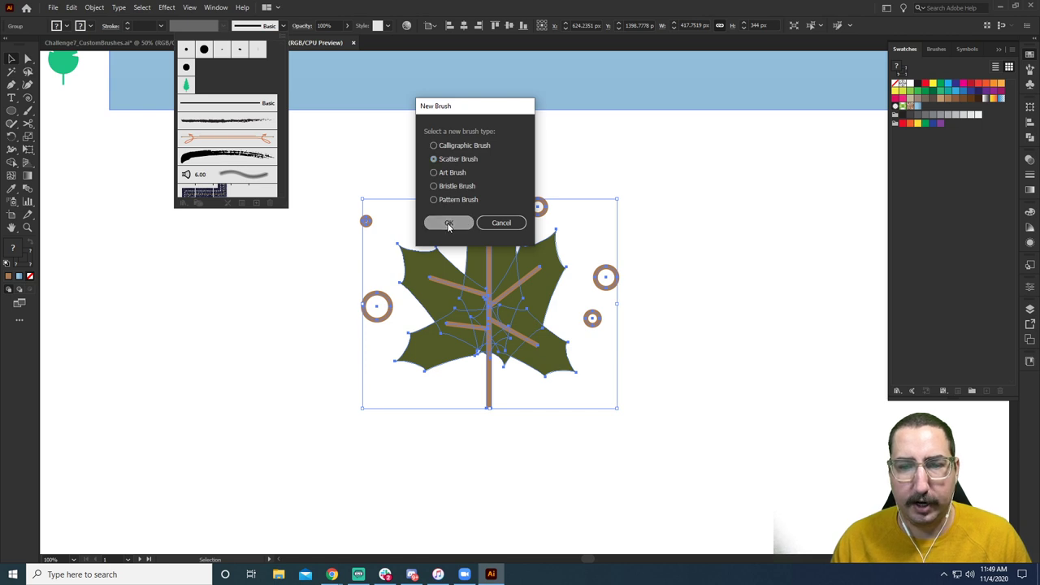
click(651, 353)
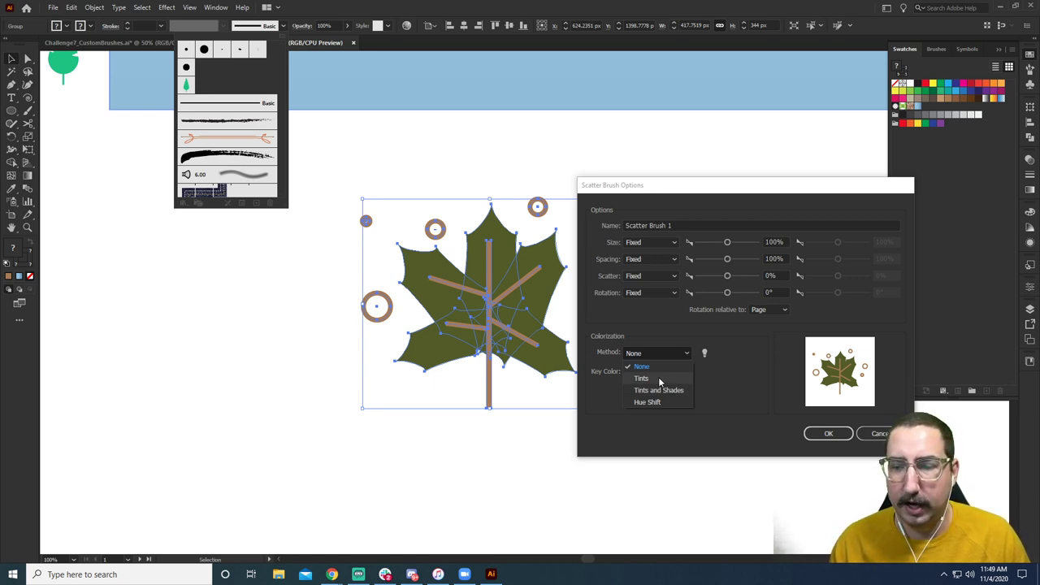
click(658, 379)
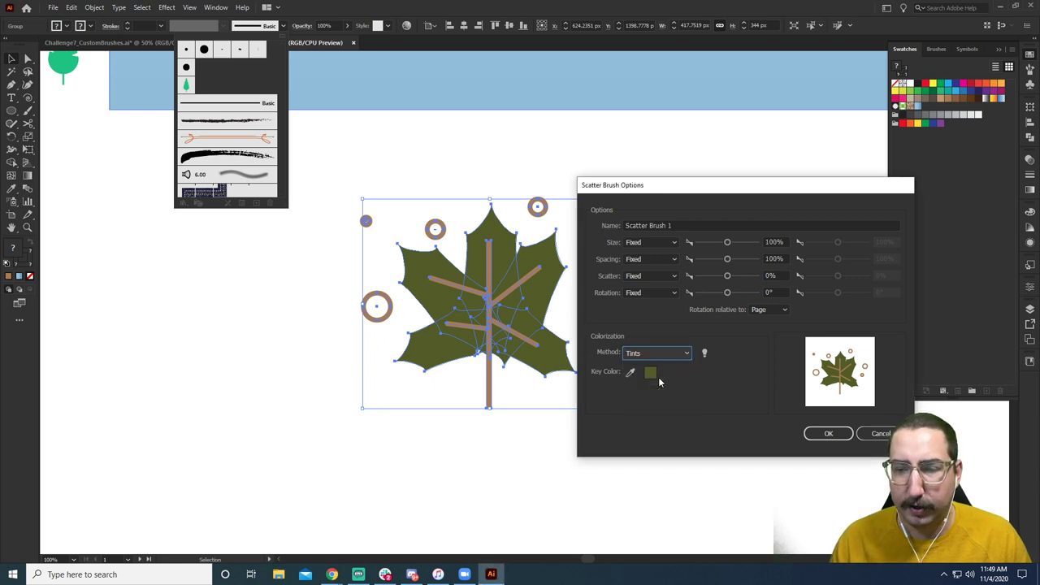
Set the brush size to random 48%–95% and make spacing random.
click(649, 242)
click(642, 260)
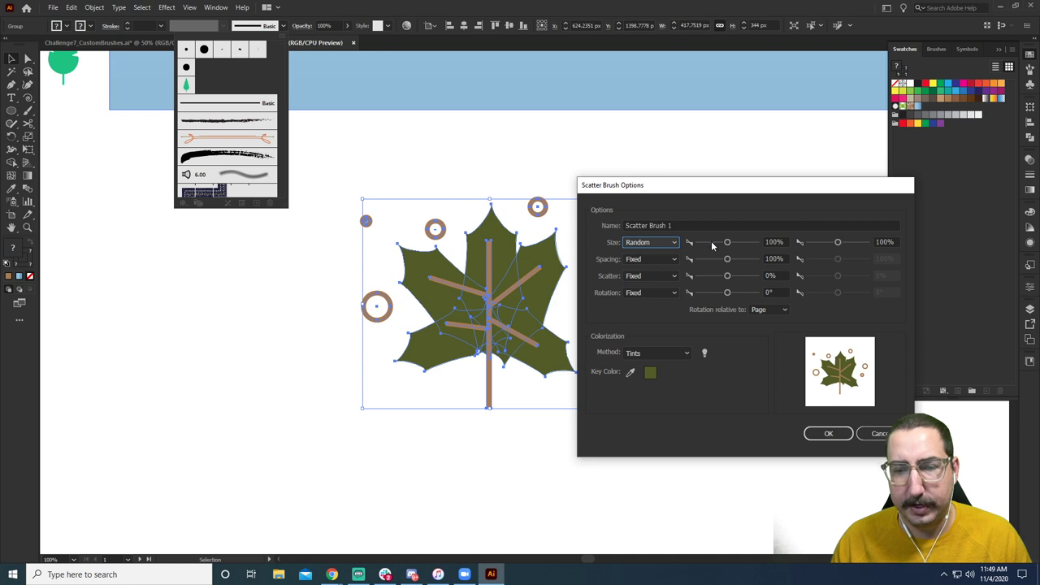
click(712, 242)
click(837, 245)
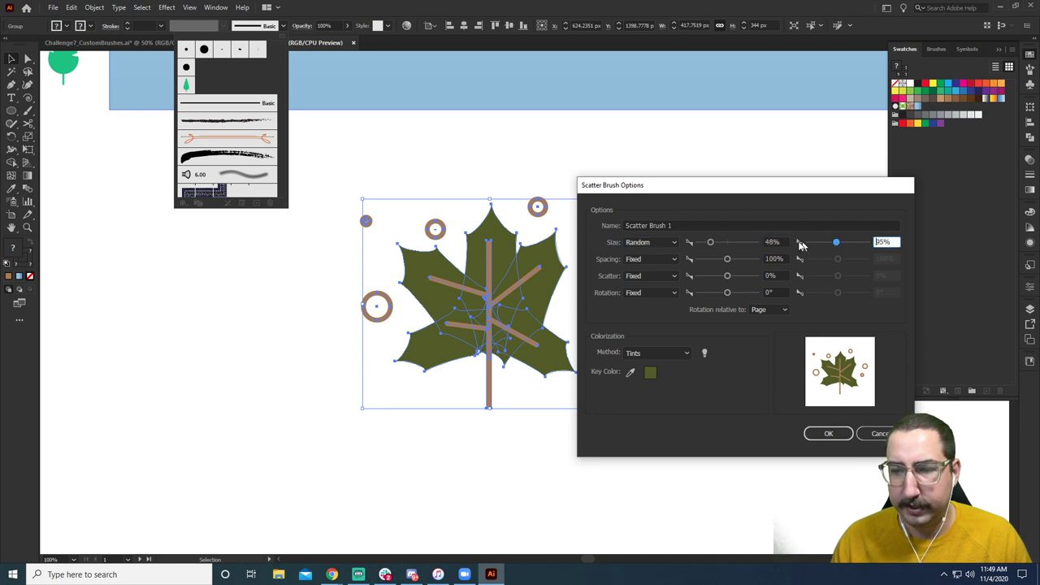
click(668, 260)
click(642, 282)
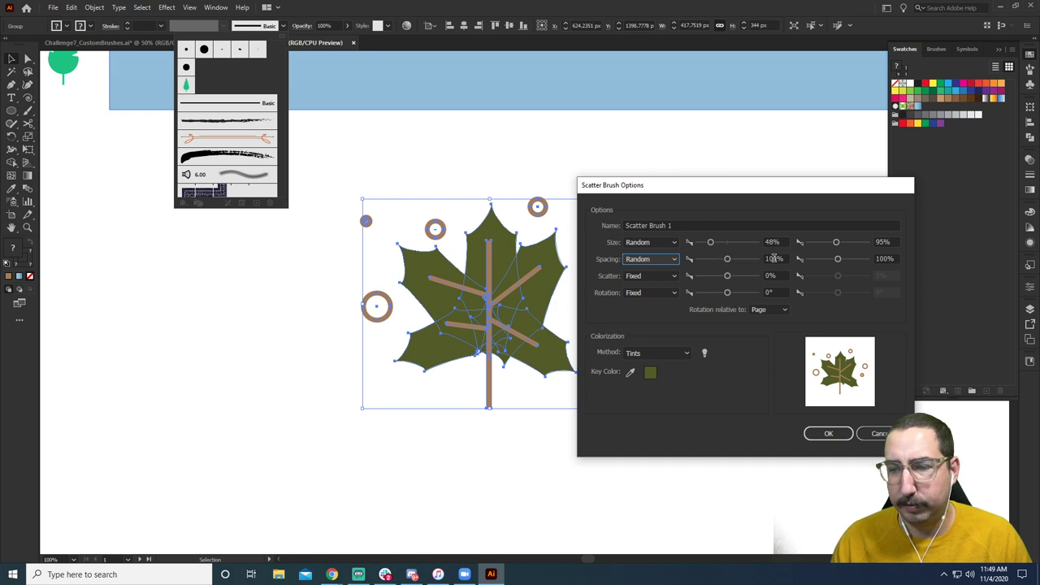
click(775, 259)
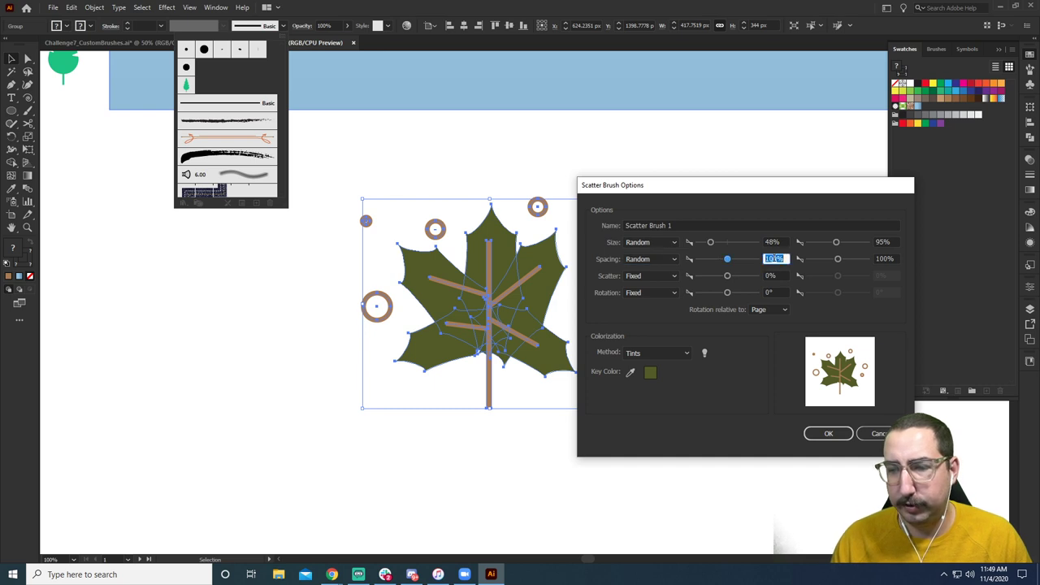
Make scatter random and rotation random from -180° to 180°, then confirm the brush.
click(649, 280)
click(647, 297)
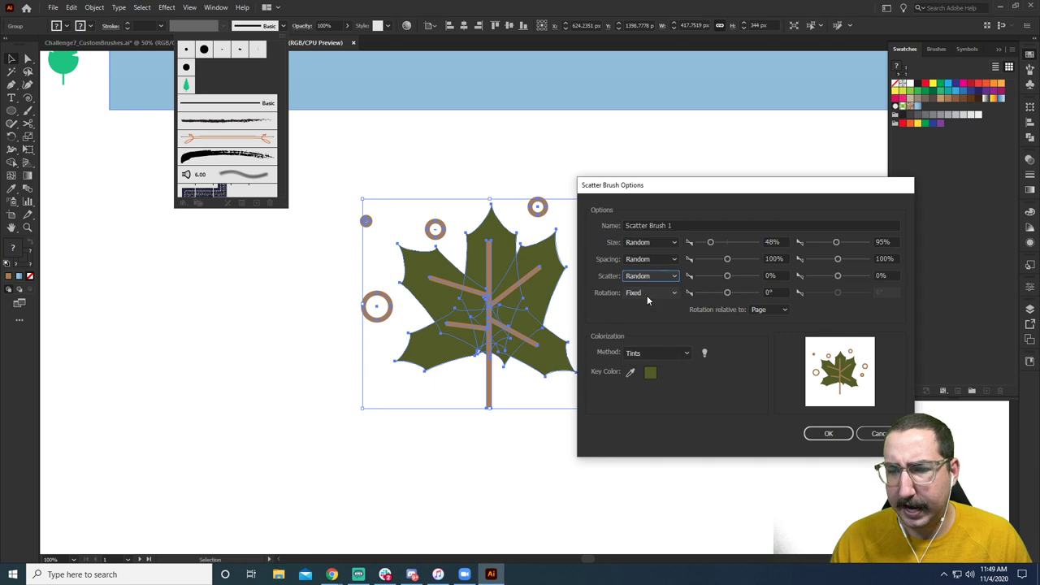
click(650, 292)
click(653, 319)
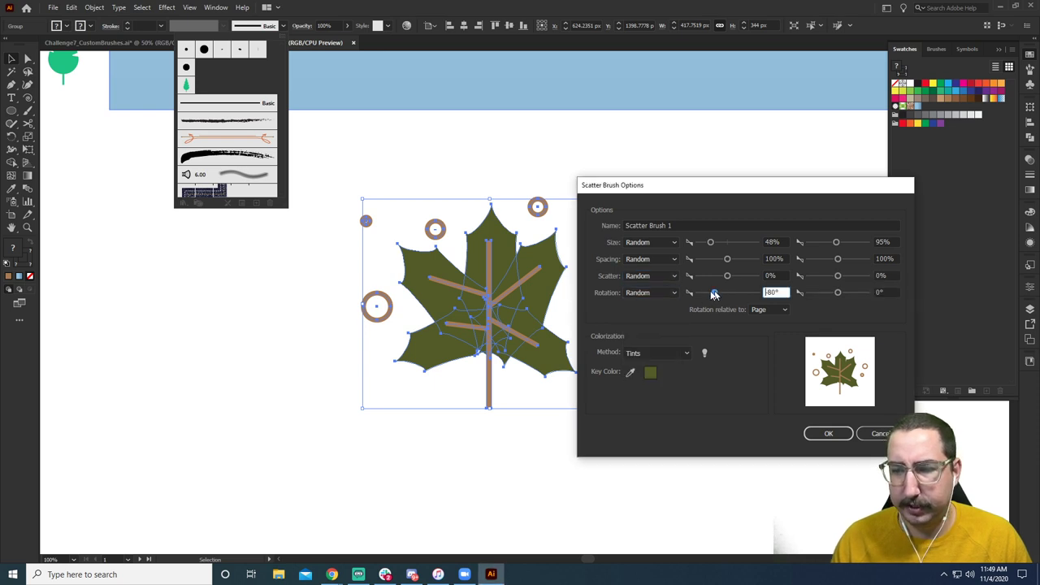
drag(838, 292, 876, 298)
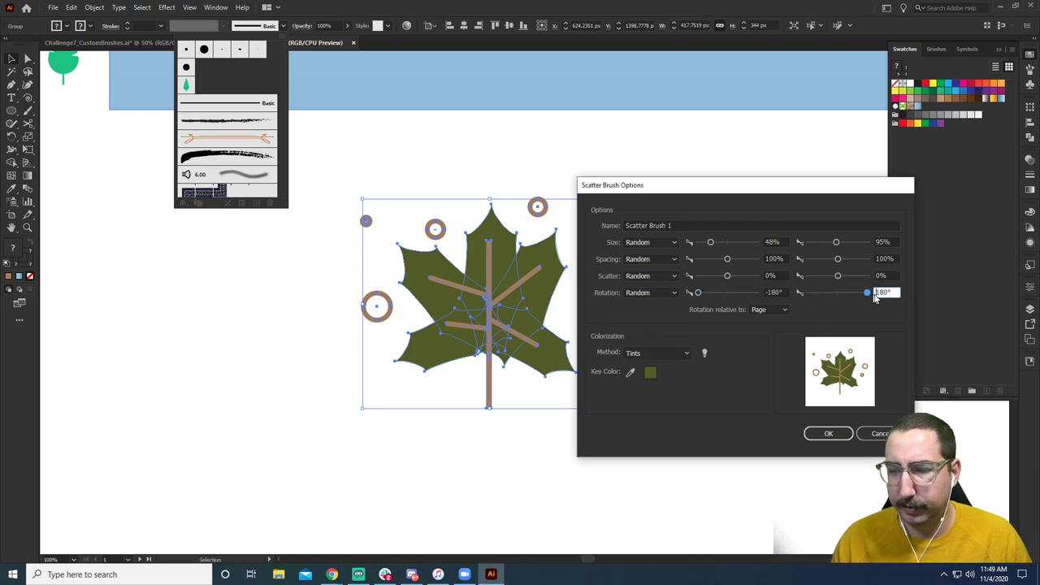
click(828, 433)
drag(498, 159, 579, 380)
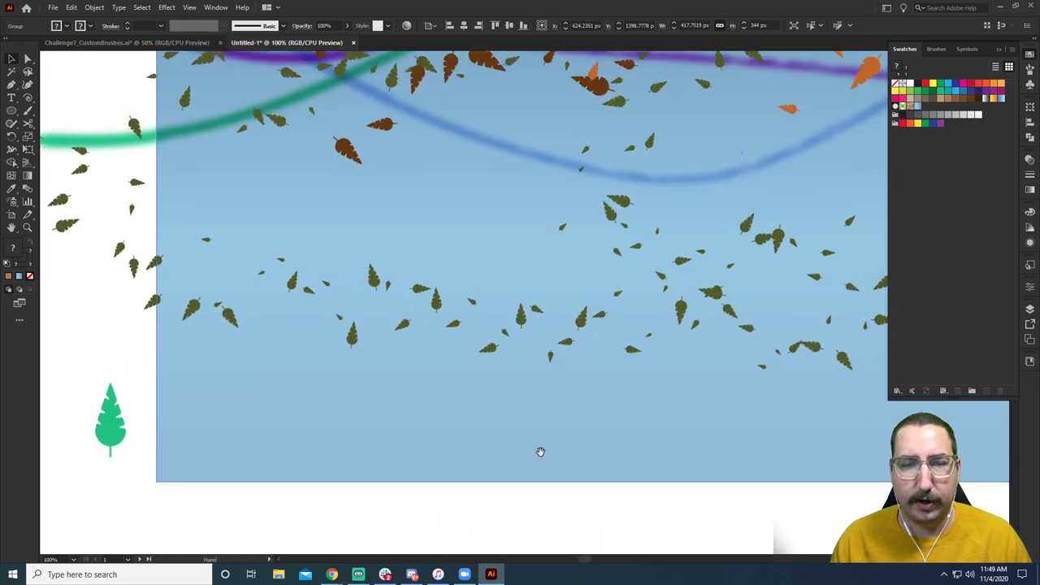
Paint a Scatter Brush 1 stroke across the sky and select it for stroke-colour editing.
ctrl+alt+click(604, 319)
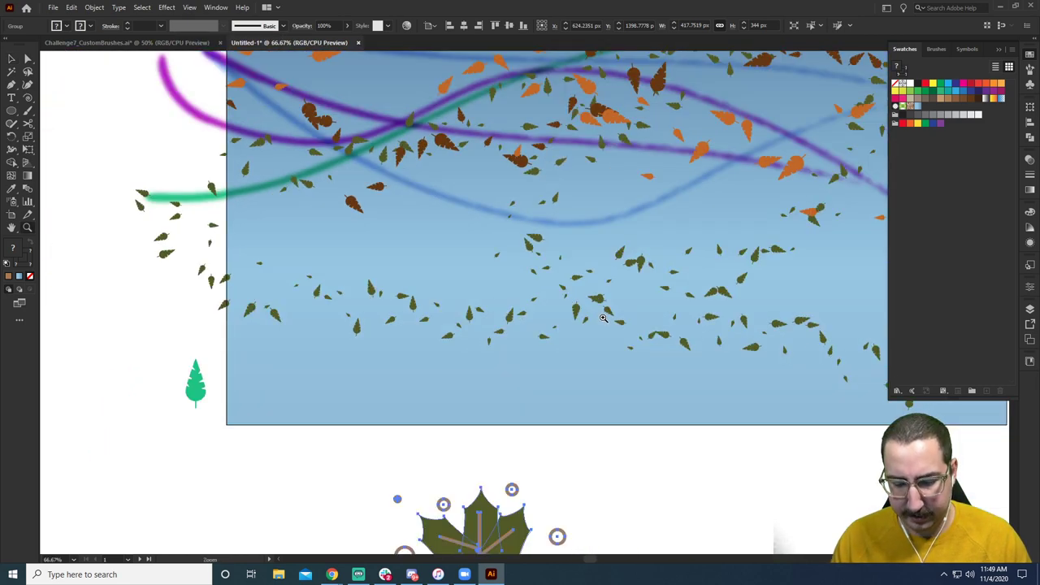
key(b)
drag(432, 266, 835, 192)
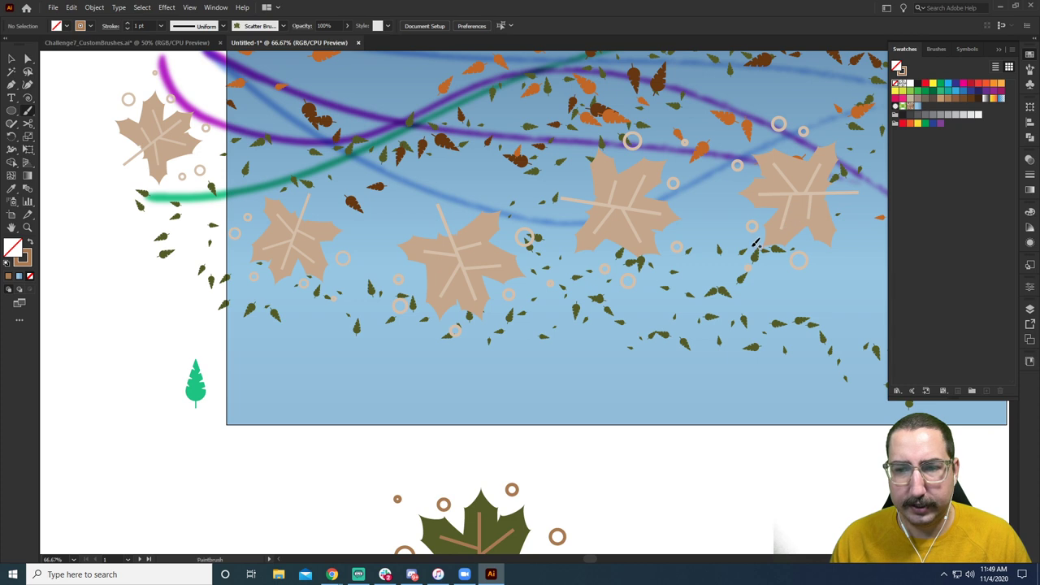
key(v)
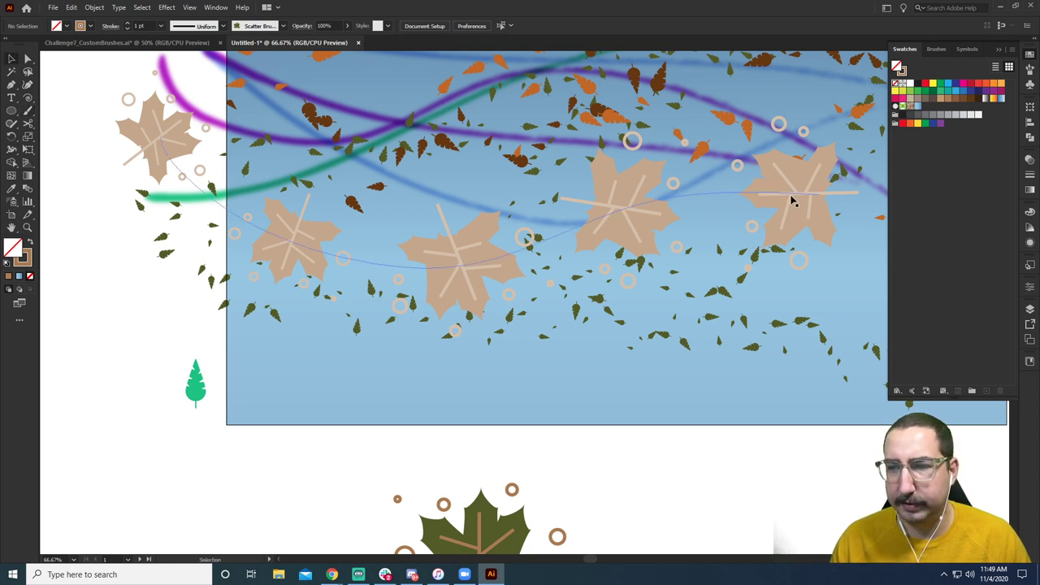
click(789, 203)
click(24, 258)
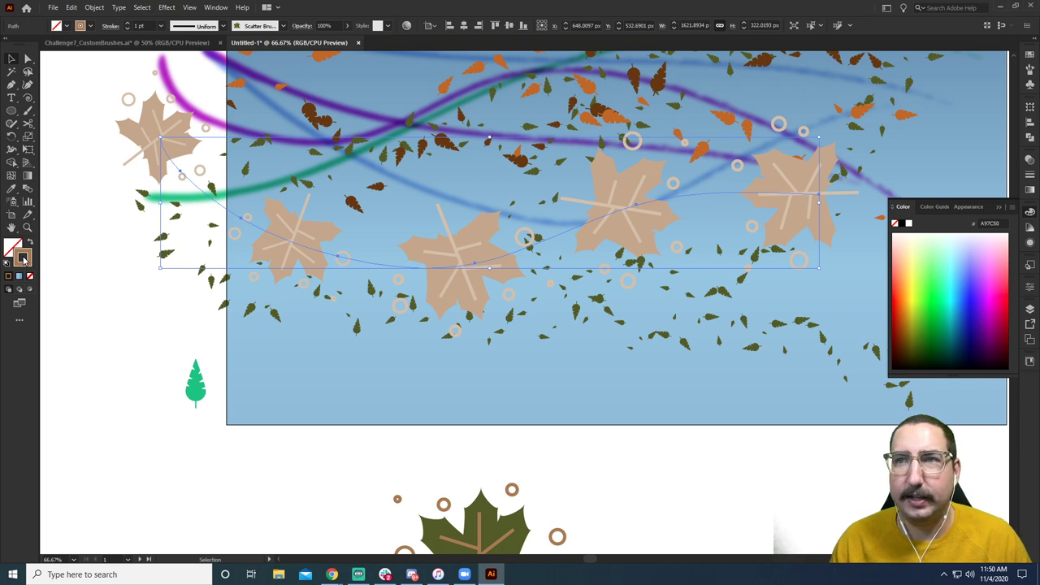
Recolour the maple-leaf stroke bright green as a trial.
double_click(24, 258)
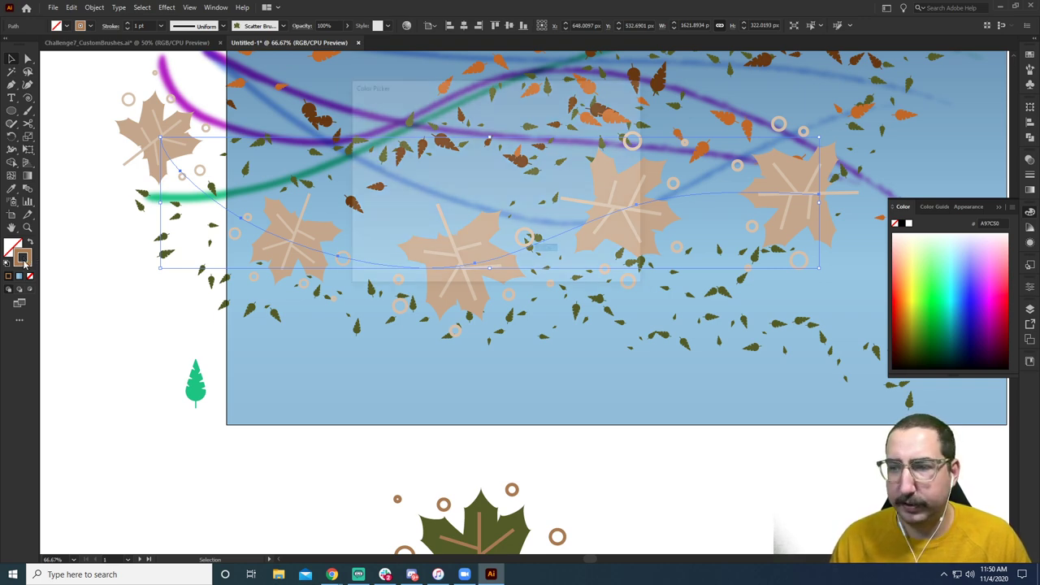
click(476, 139)
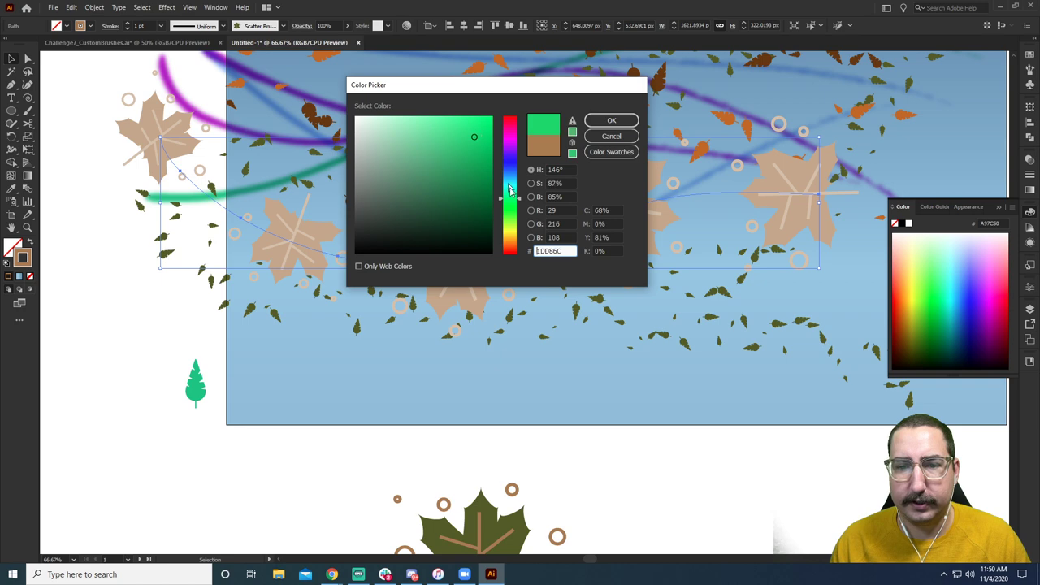
drag(510, 196, 509, 213)
click(612, 121)
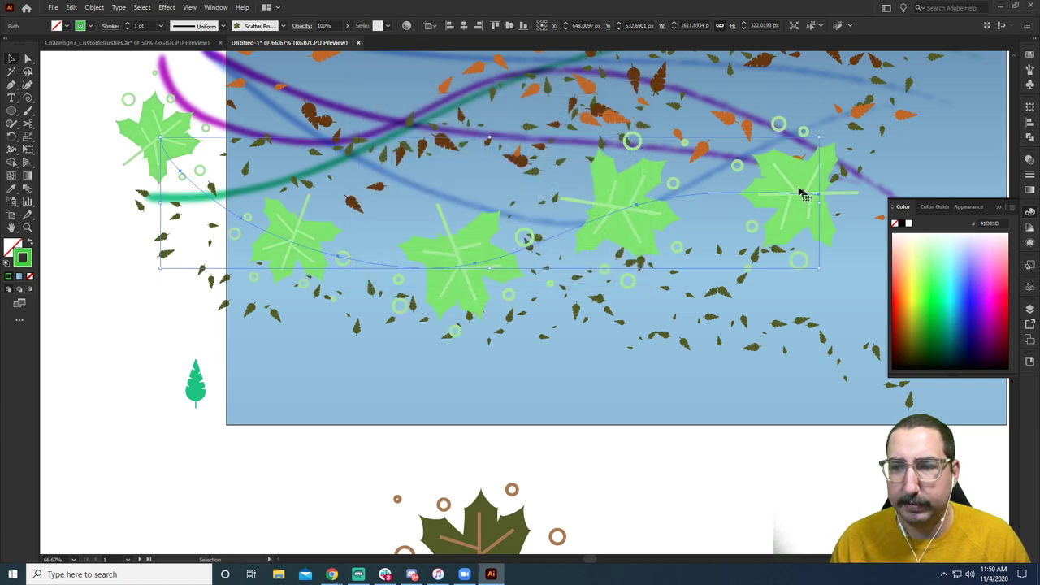
Change the stroke colour to blue #1E1ED6 instead.
double_click(22, 257)
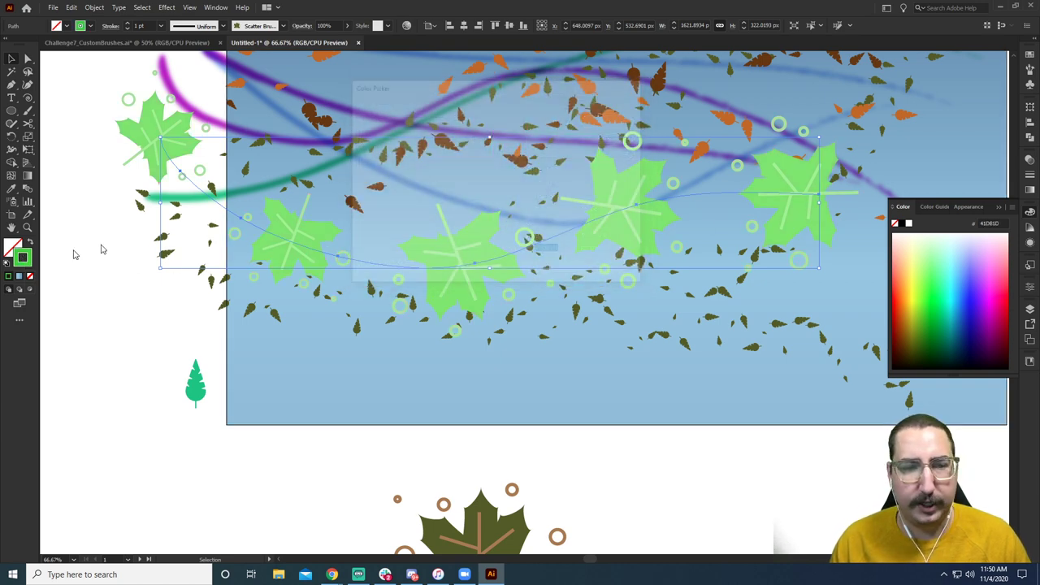
click(509, 162)
click(609, 122)
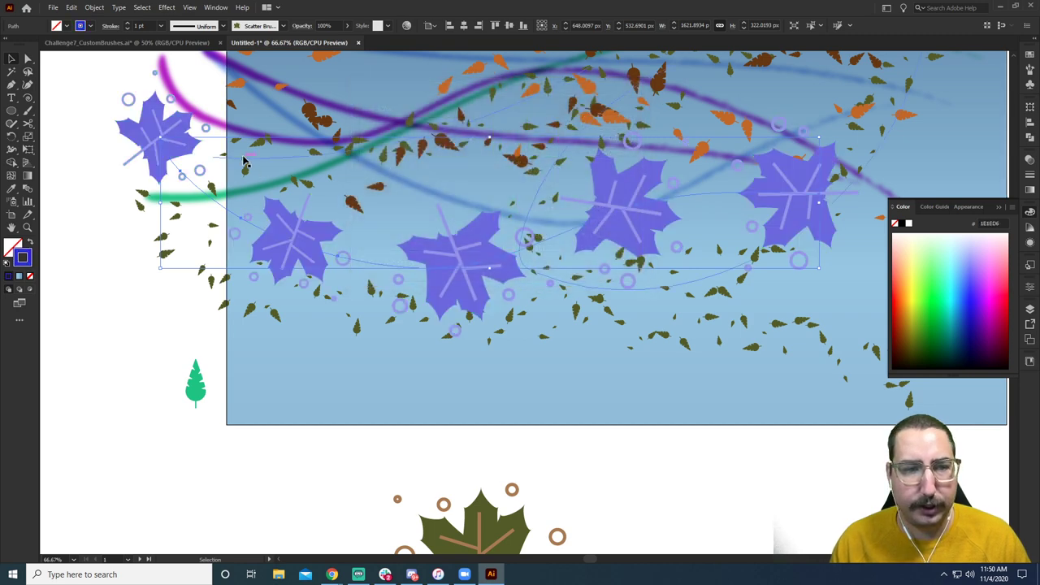
click(271, 27)
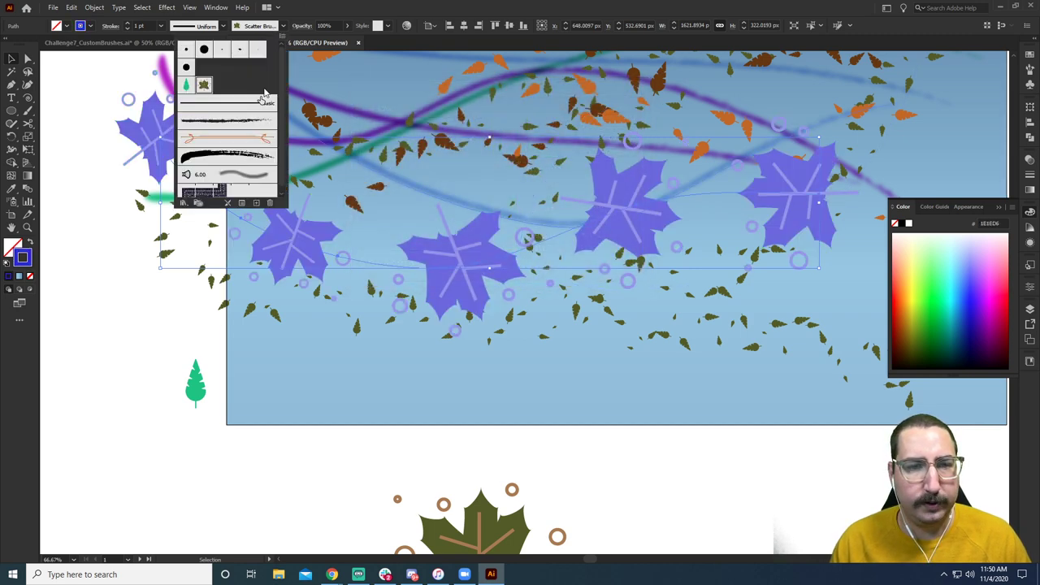
Switch the leaf brush's colorization to Hue Shift.
click(242, 203)
click(682, 438)
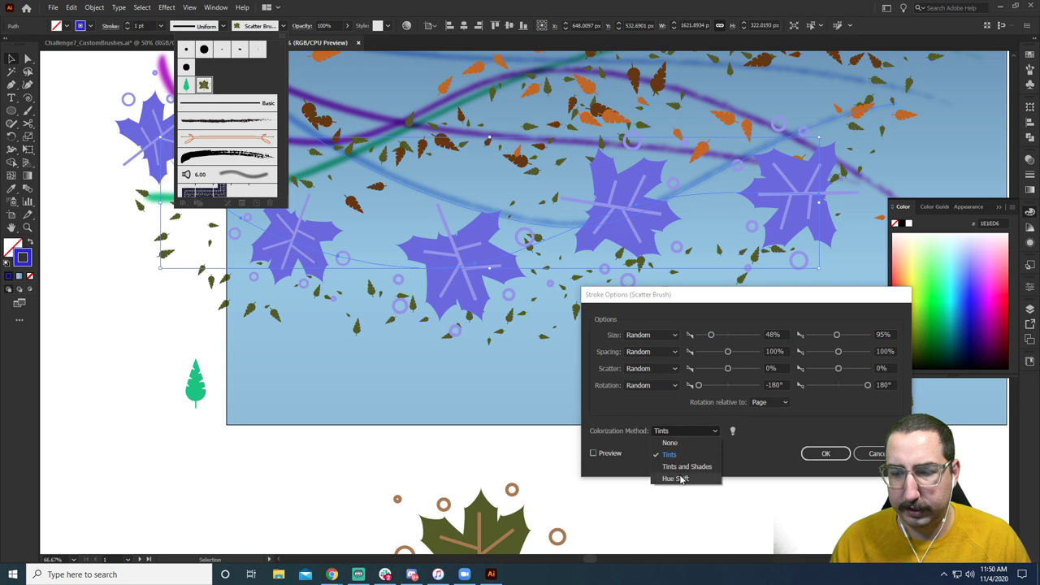
click(683, 479)
click(618, 453)
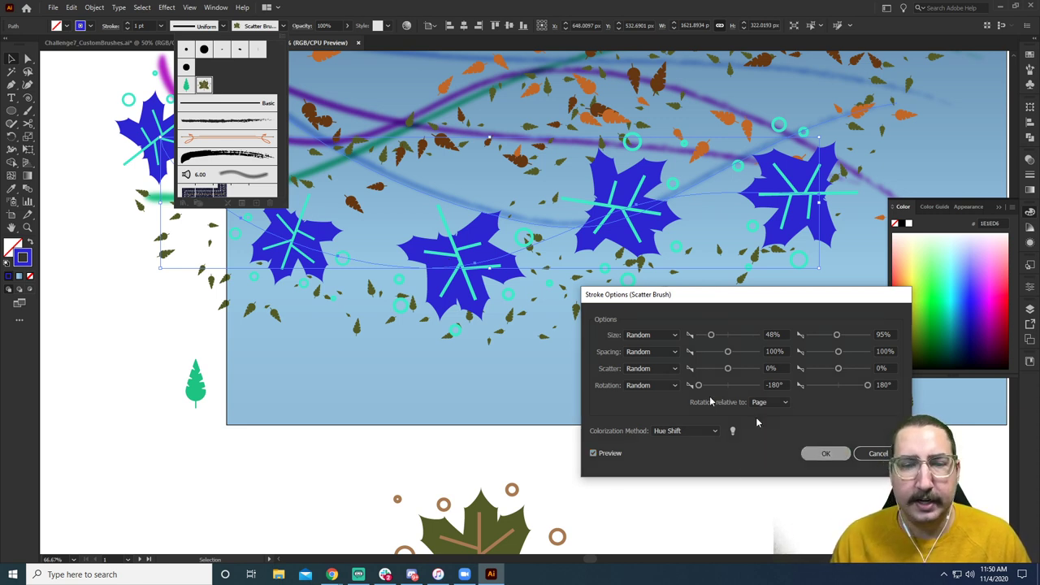
click(826, 453)
click(226, 314)
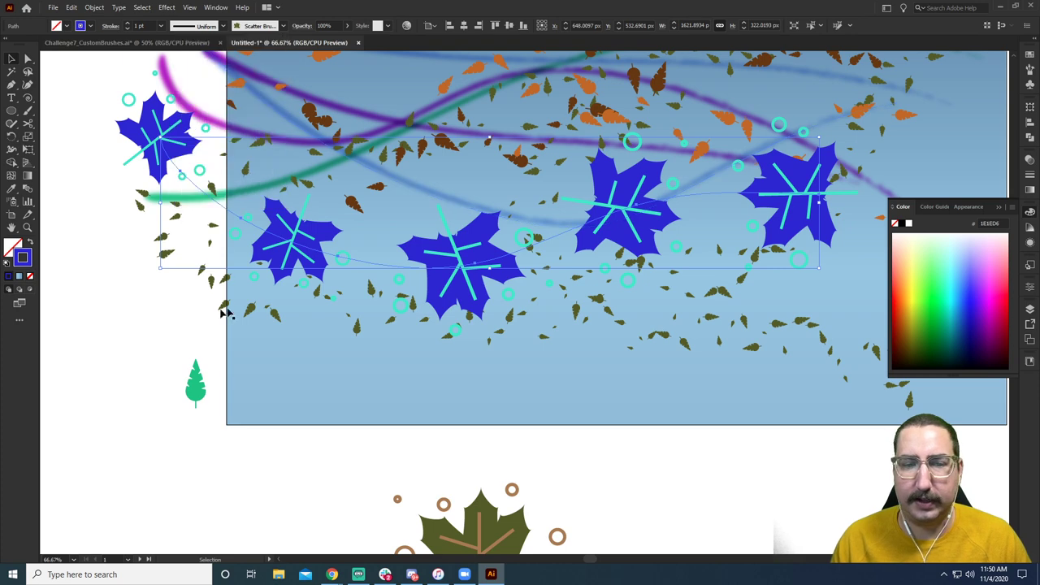
Set the stroke colour to dark brown #723C0F and reselect the leaf stroke.
double_click(23, 257)
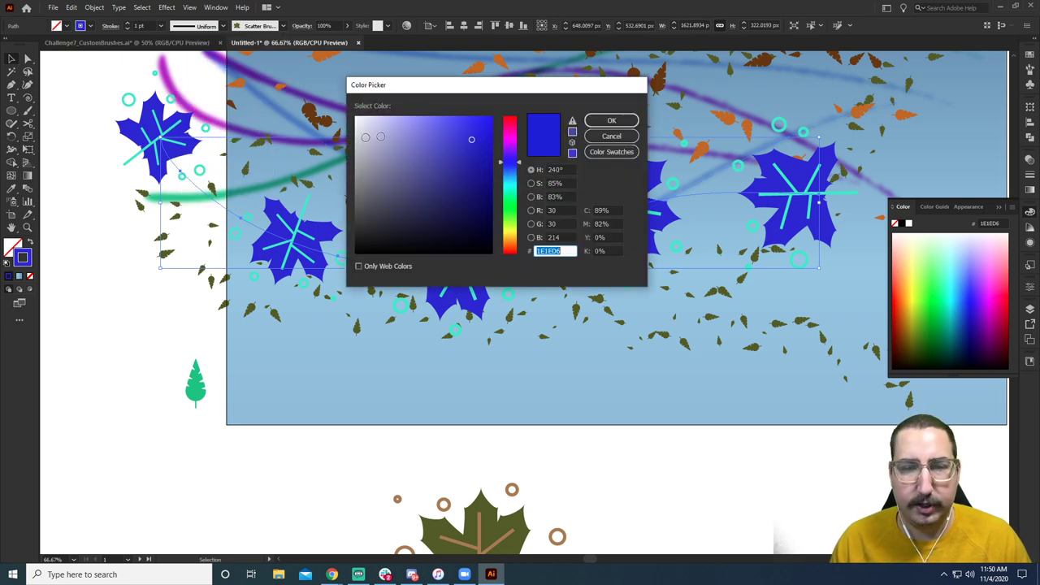
click(512, 246)
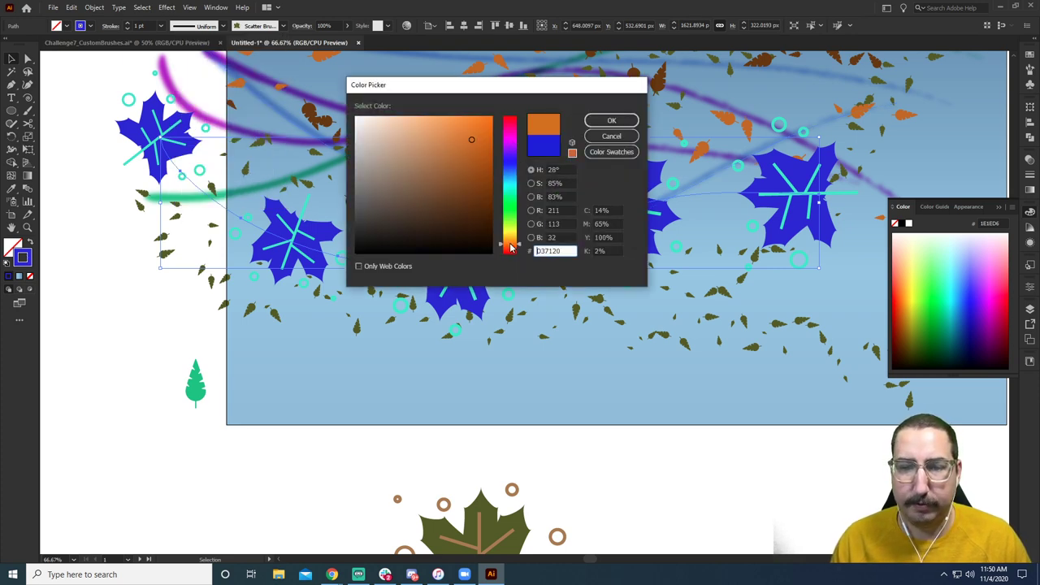
click(476, 191)
click(611, 121)
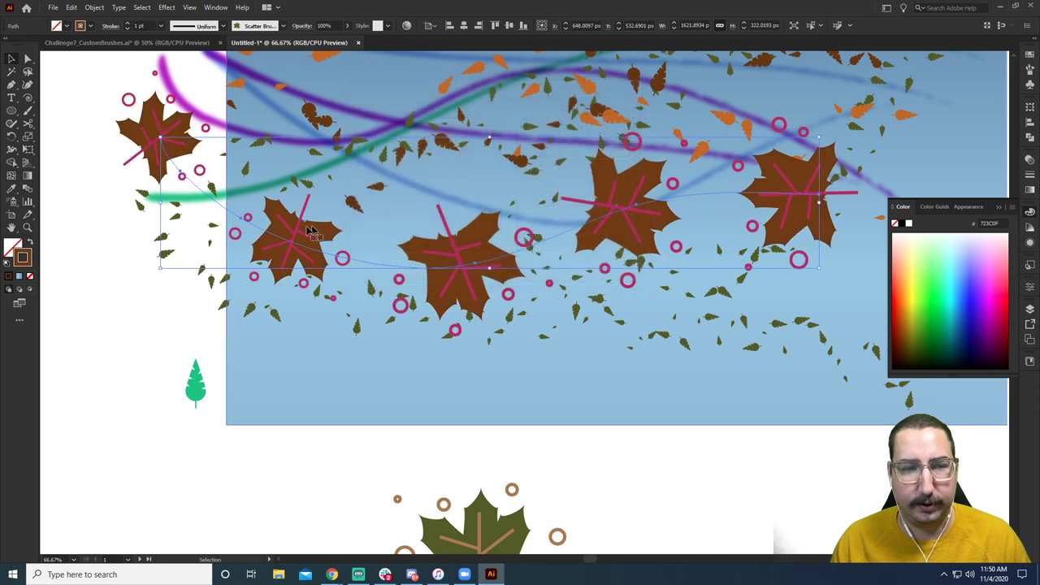
click(128, 319)
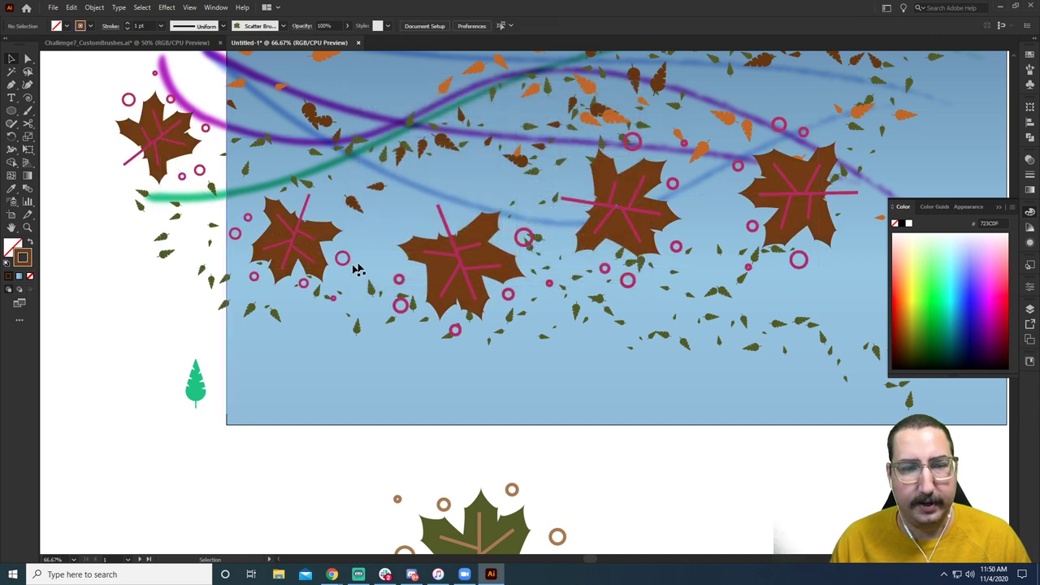
click(465, 266)
click(264, 25)
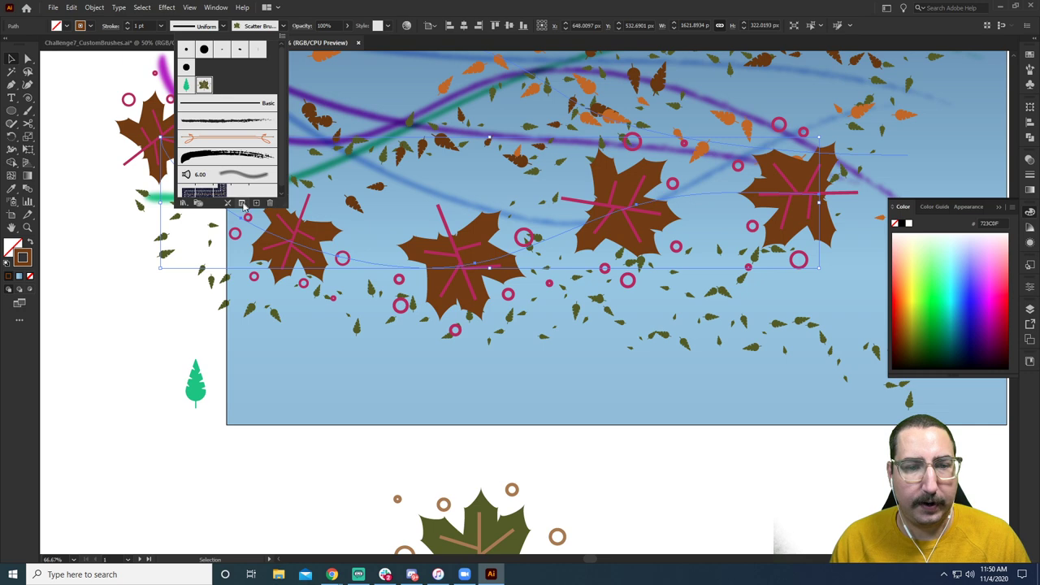
Switch the leaf brush's colorization back to Tints.
click(242, 204)
click(687, 431)
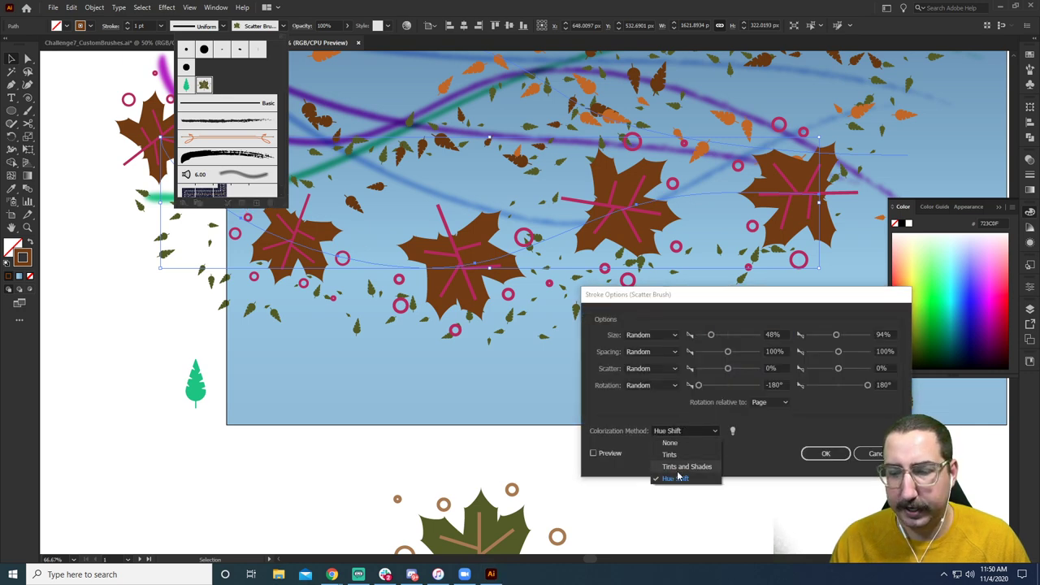
click(675, 455)
click(601, 452)
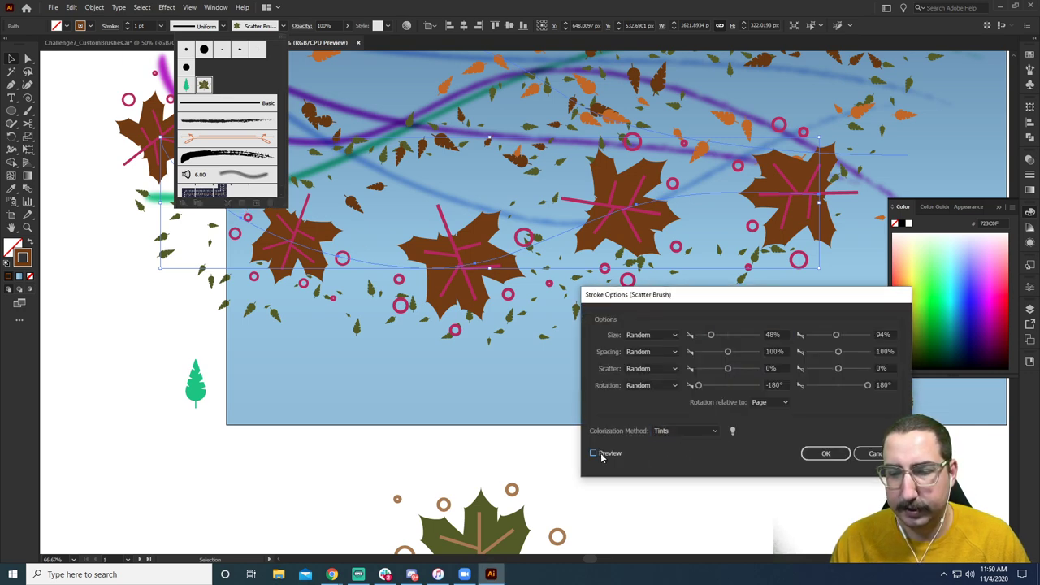
click(826, 454)
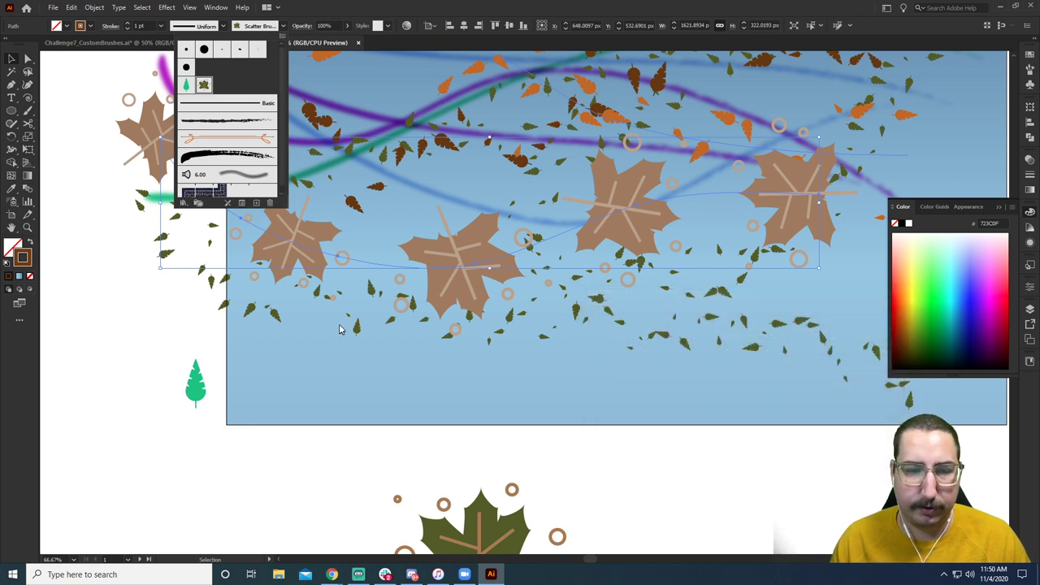
click(124, 327)
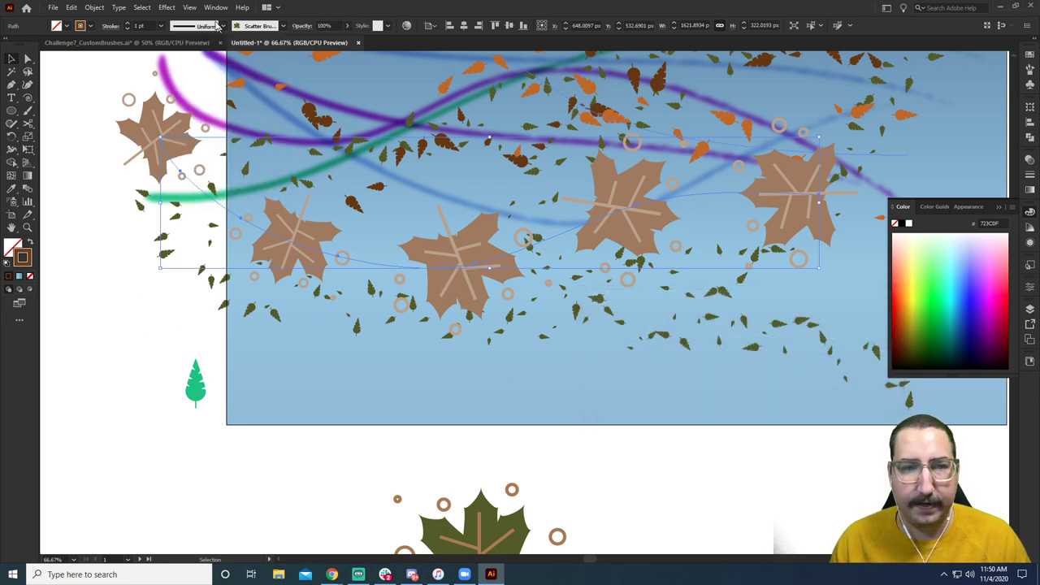
Set the leaf stroke weight to 0.2 pt.
click(140, 25)
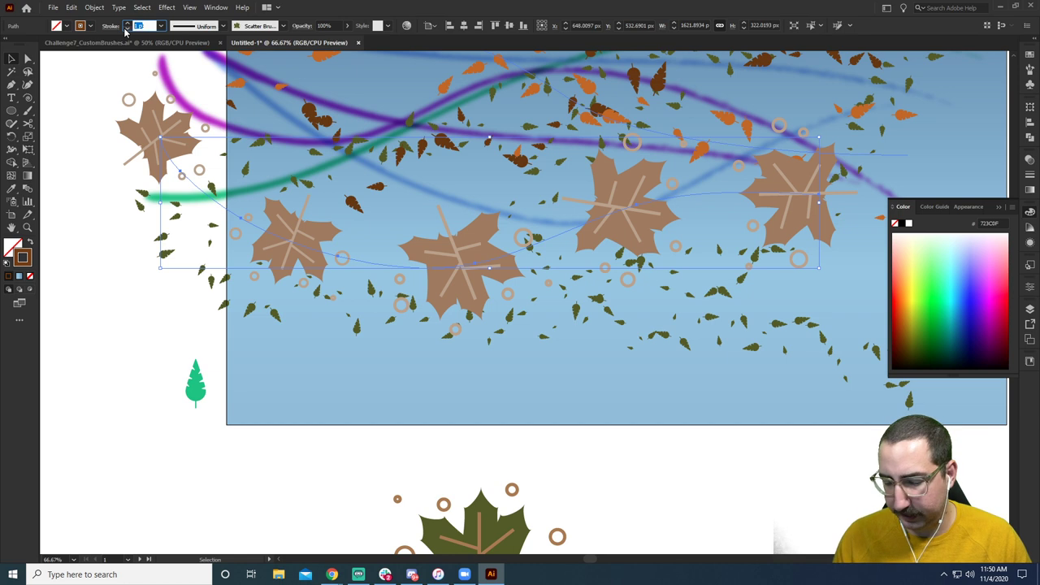
text(0.2)
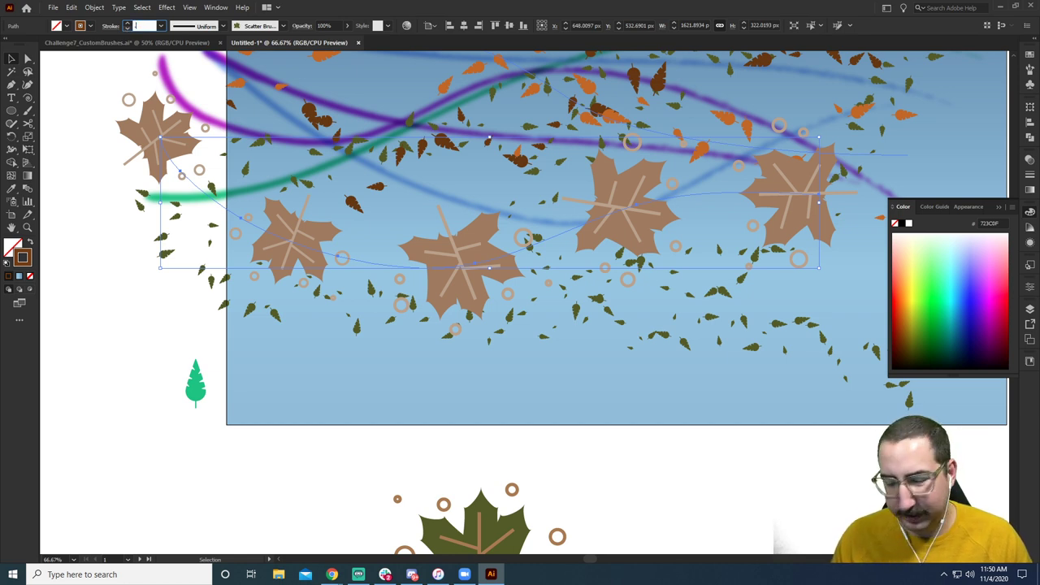
key(Tab)
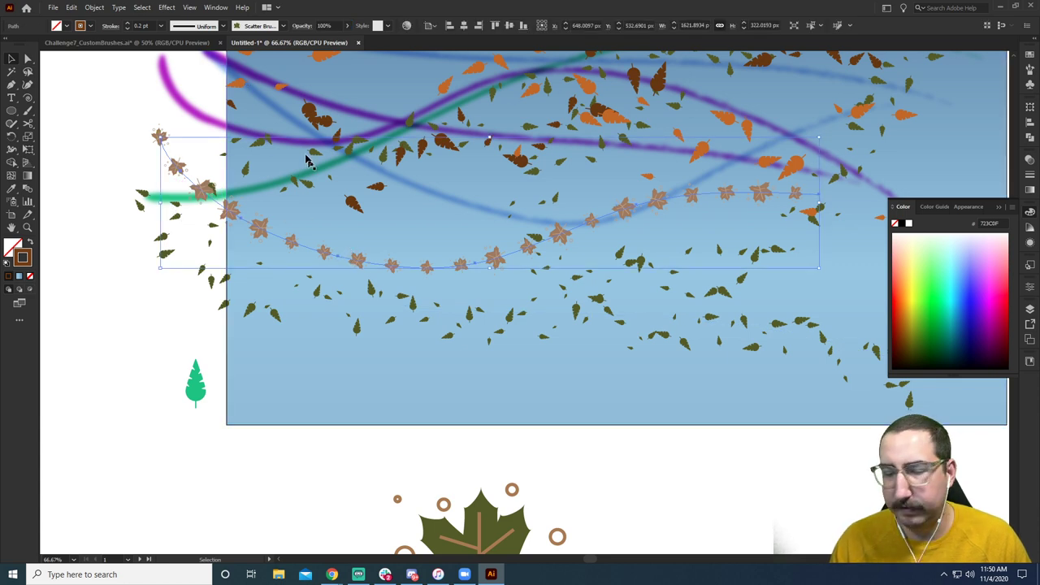
Set the brush scatter to random -148% to 111% and spacing to 42%–77%.
click(283, 25)
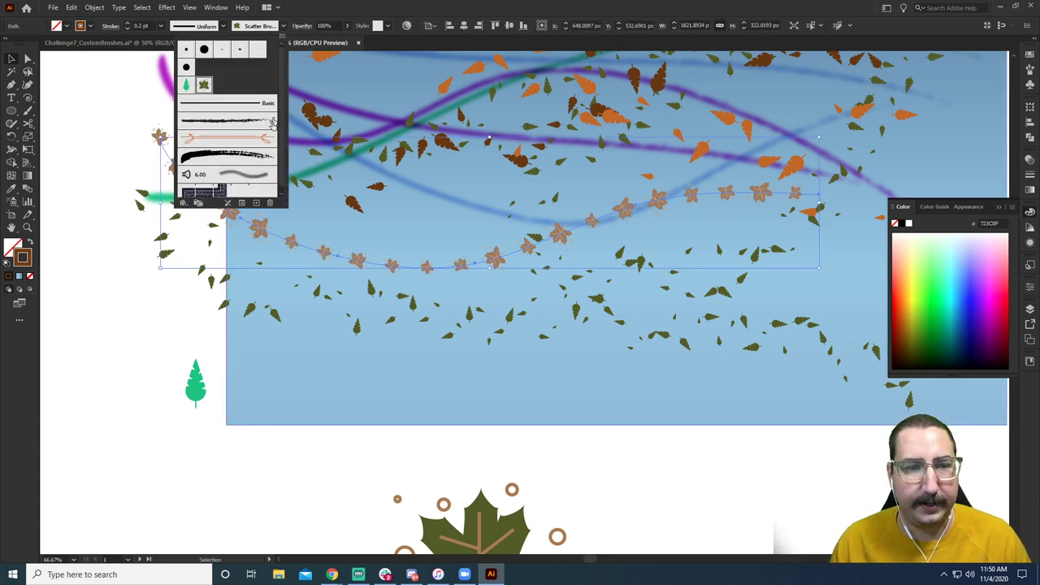
click(242, 202)
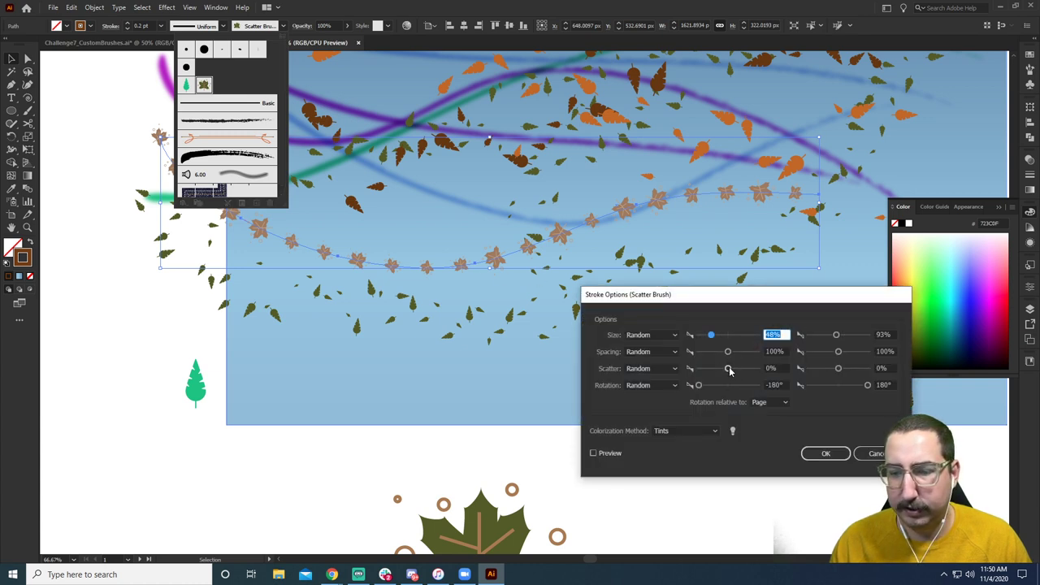
drag(728, 369, 721, 370)
drag(839, 369, 842, 369)
click(609, 454)
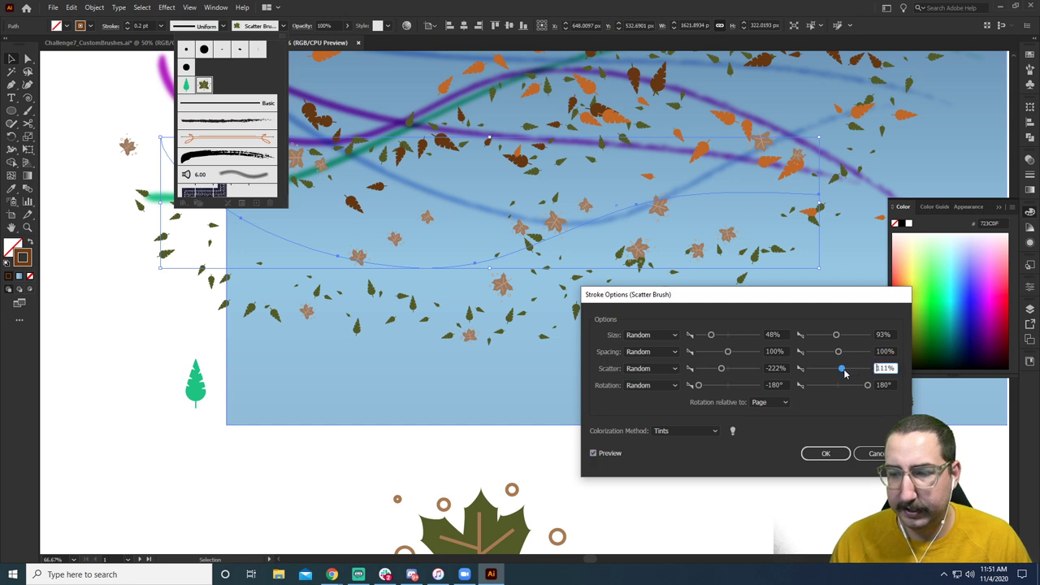
drag(721, 370, 709, 352)
drag(838, 352, 830, 355)
click(826, 453)
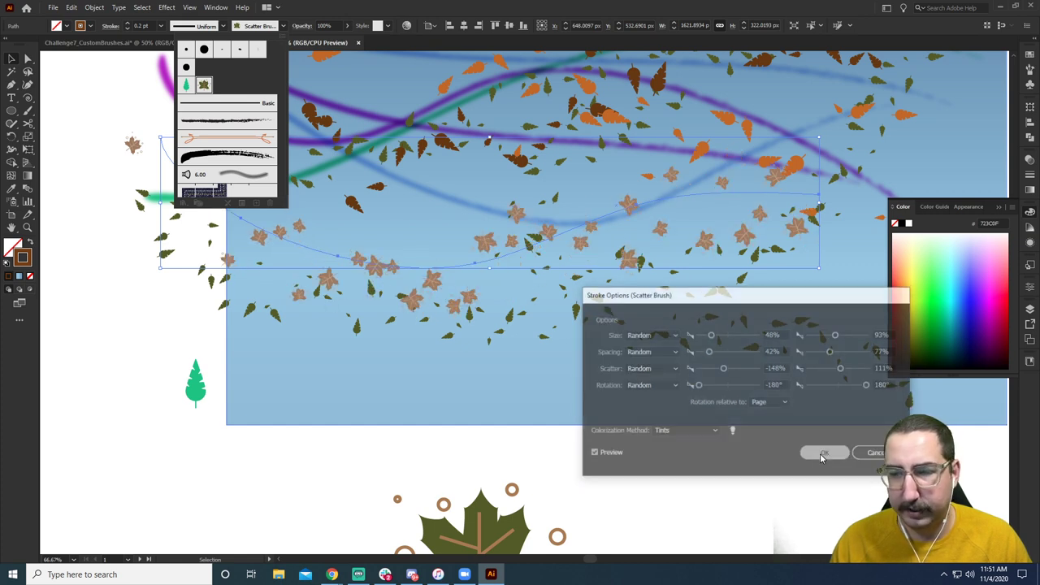
Set the leaf stroke to 0.5 pt and move it up among the breeze strokes.
click(138, 25)
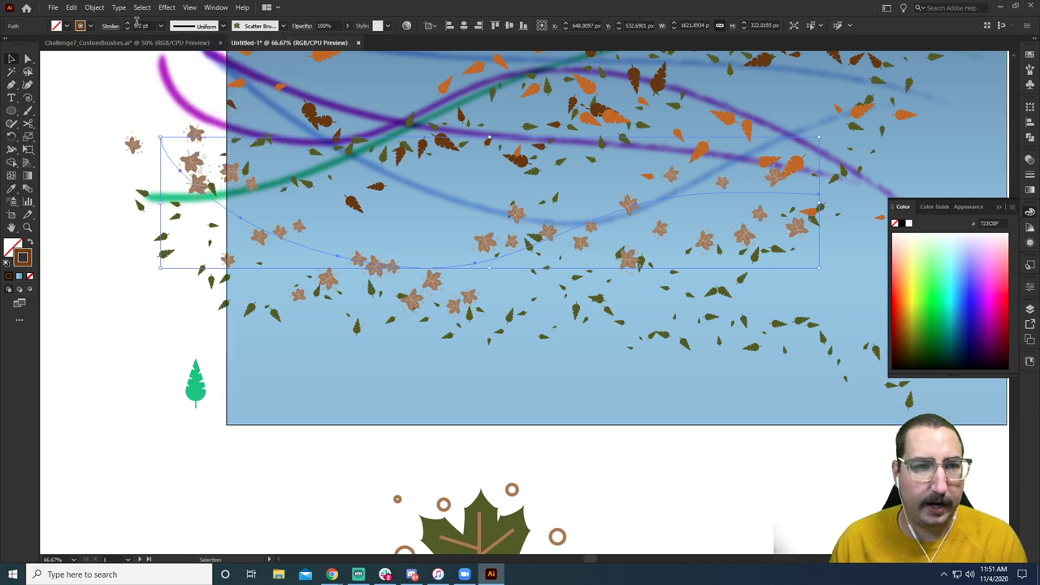
text(0.5)
key(Return)
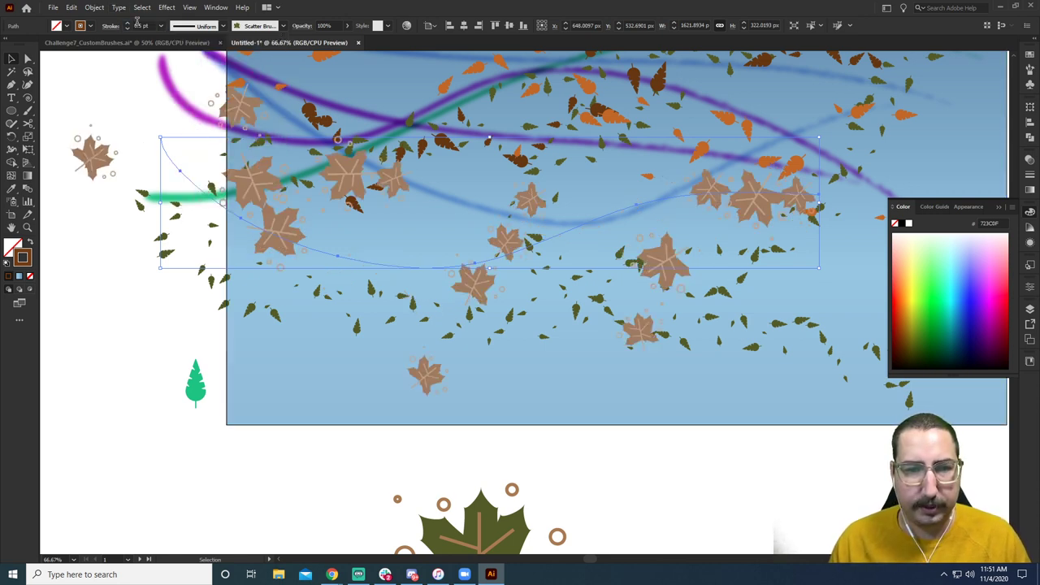
click(119, 269)
drag(359, 144, 359, 86)
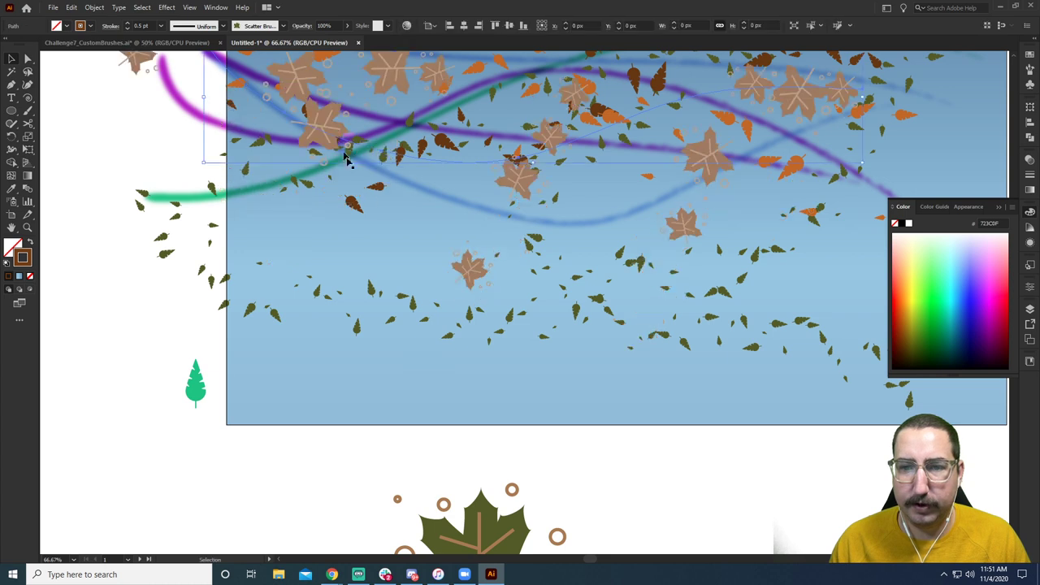
key(ctrl+minus)
key(v)
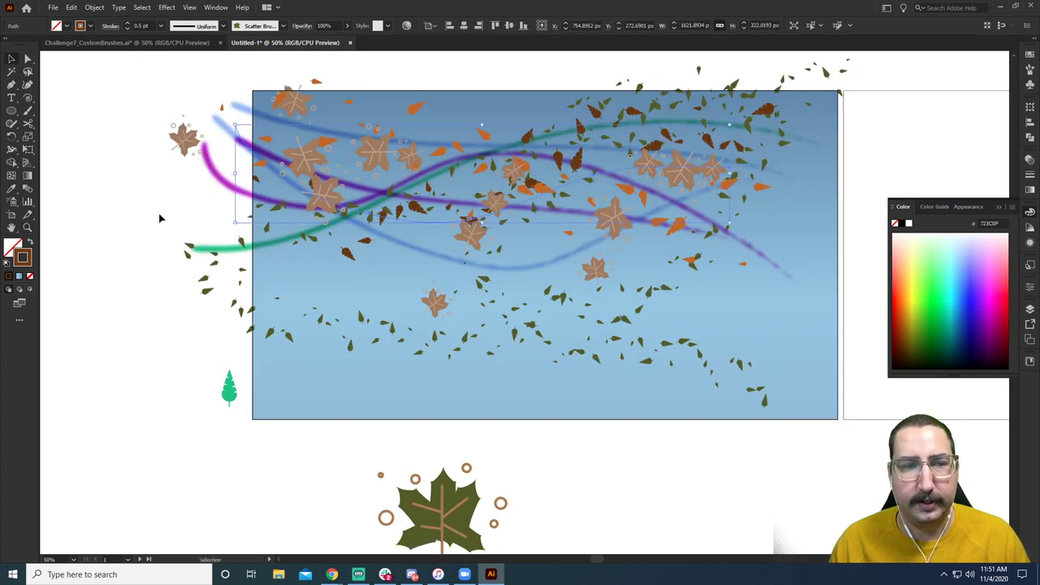
click(159, 216)
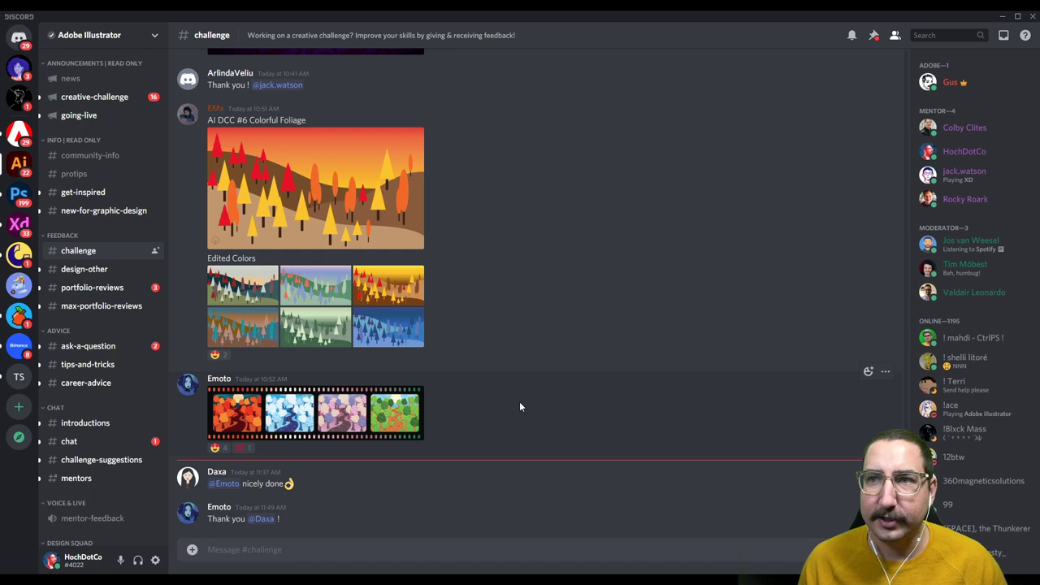
Scroll up through the #challenge posts and back down, then focus the message box.
scroll(520, 407, up, 5)
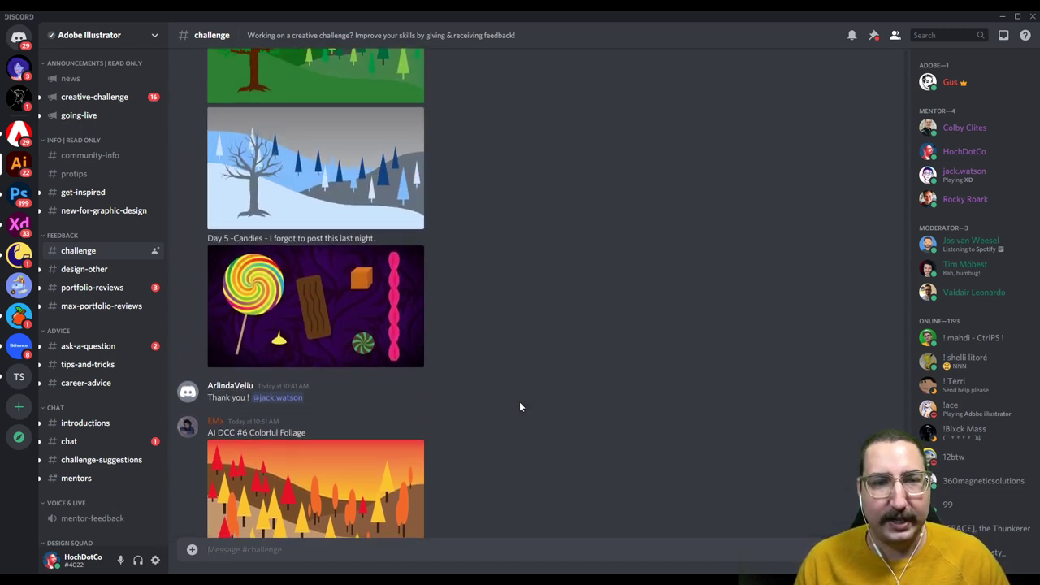
scroll(520, 406, up, 6)
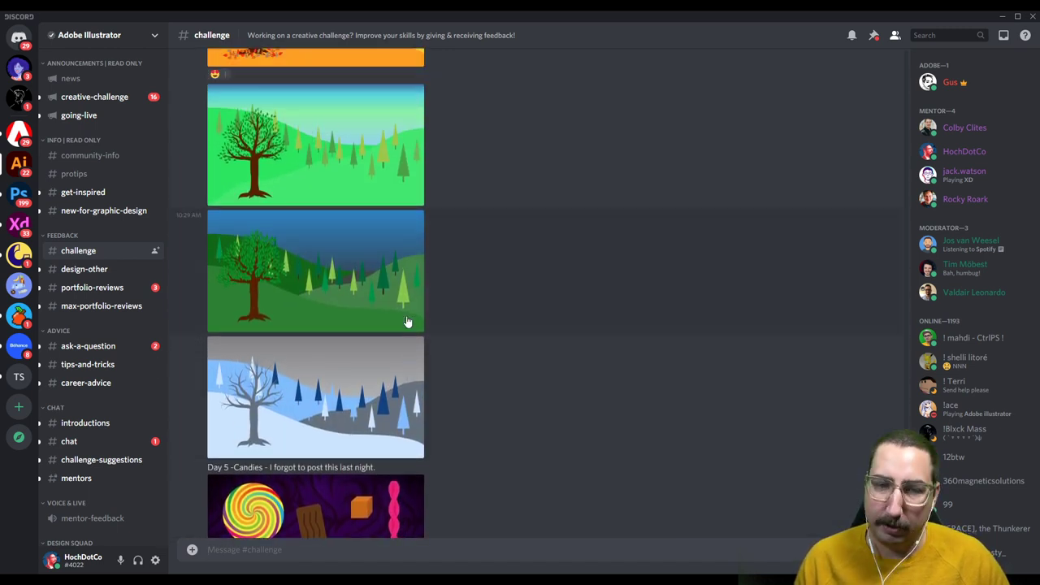
scroll(408, 322, up, 5)
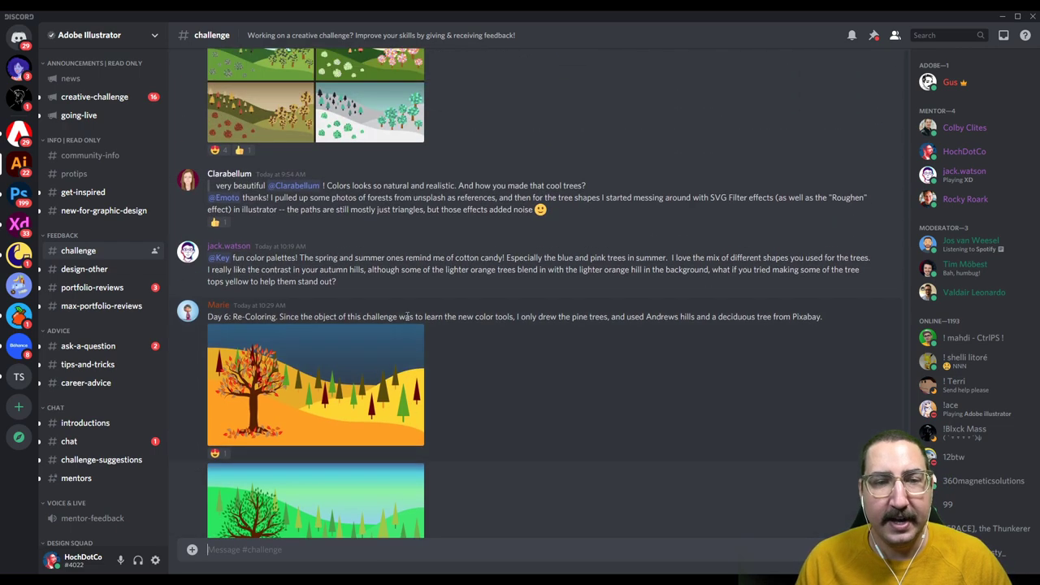
scroll(408, 318, up, 2)
scroll(408, 322, up, 4)
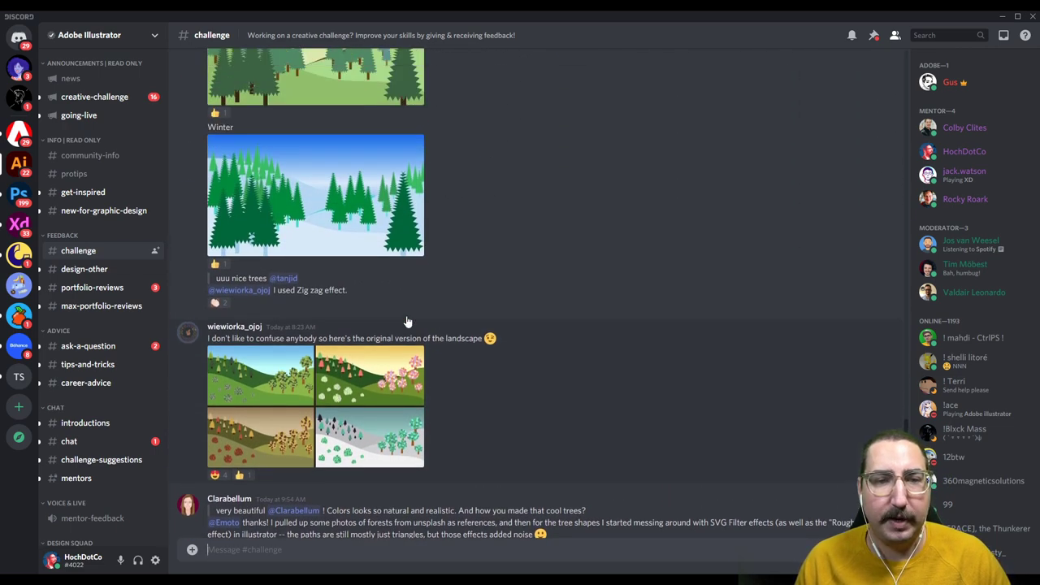
scroll(408, 322, up, 10)
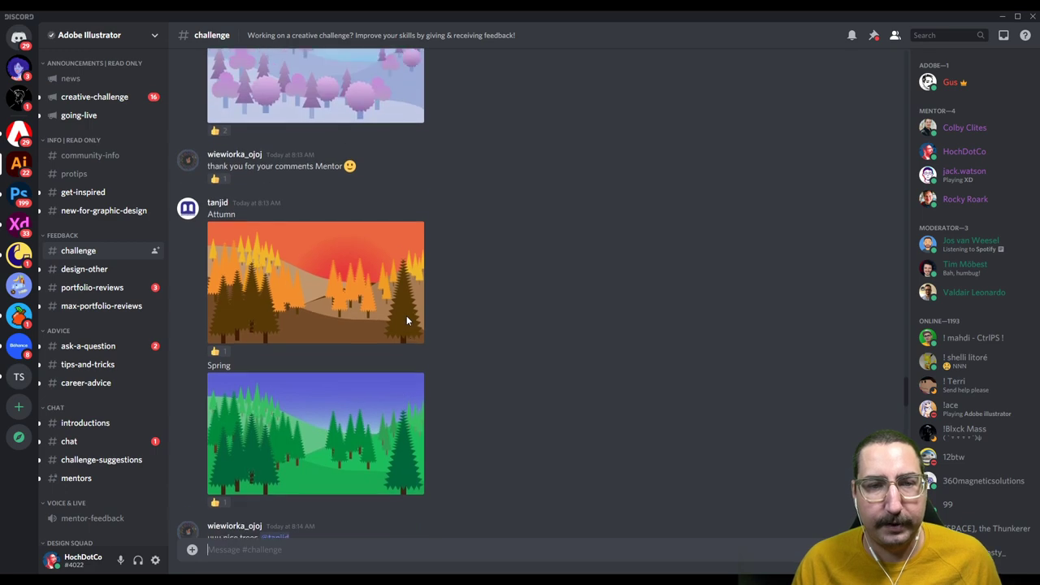
scroll(407, 318, up, 10)
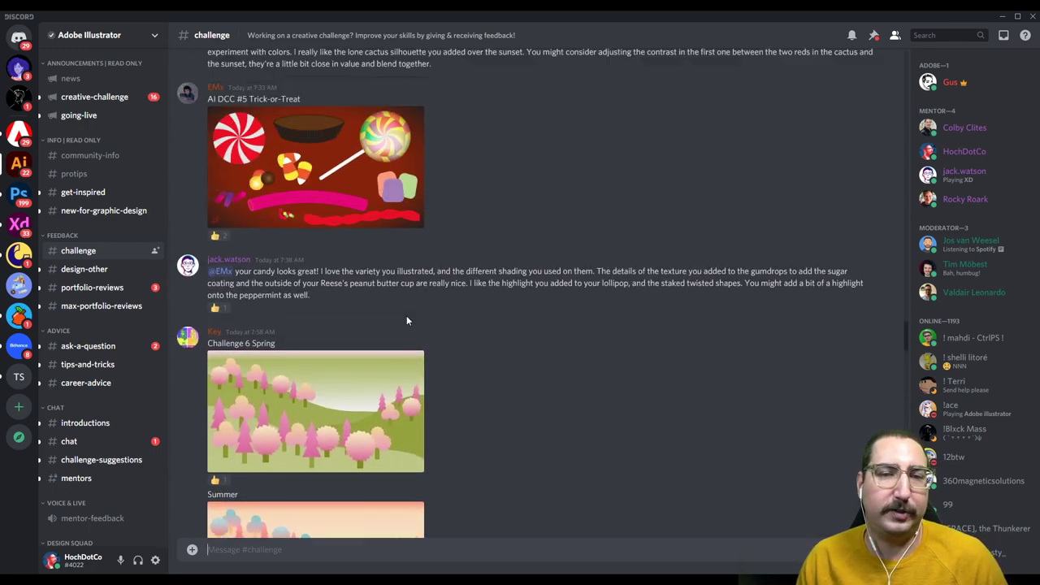
scroll(407, 317, up, 10)
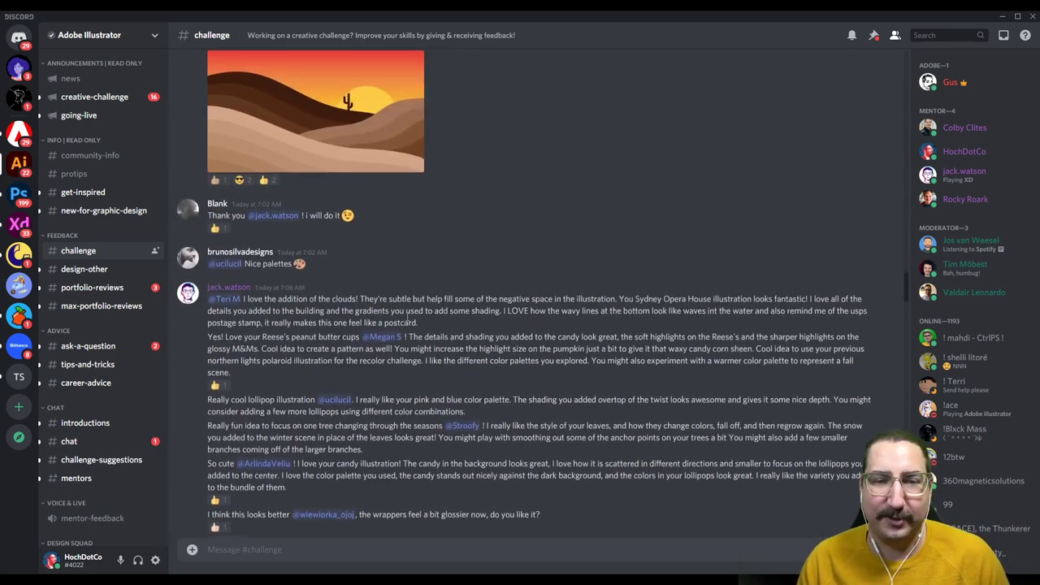
scroll(407, 319, up, 1)
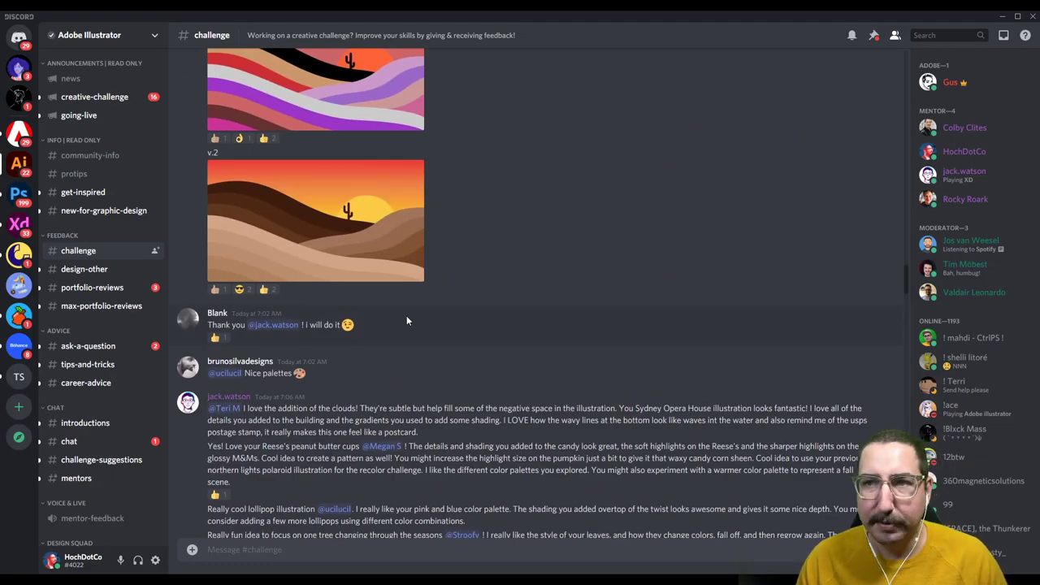
scroll(408, 319, down, 18)
scroll(407, 320, down, 20)
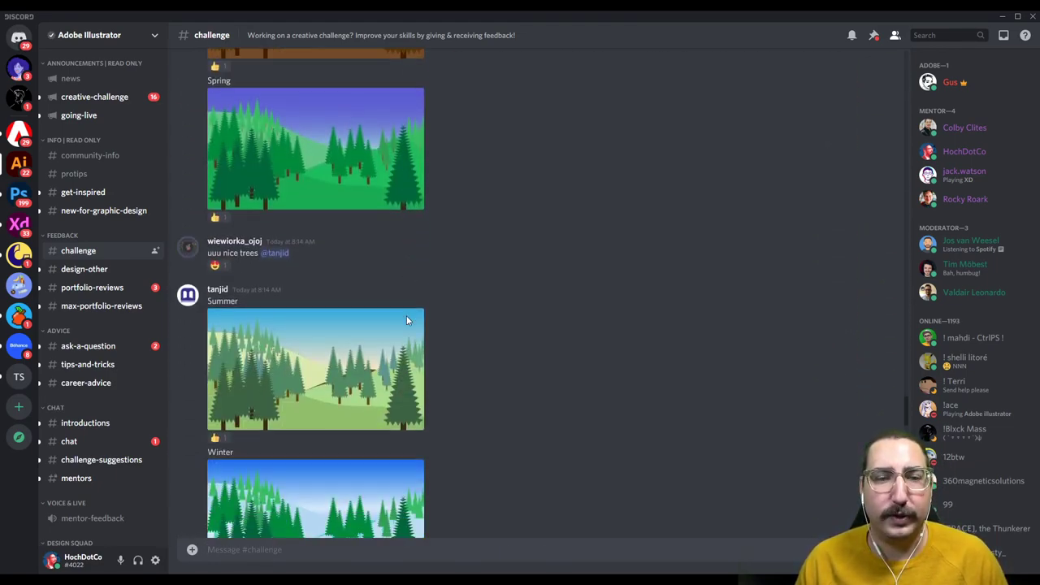
scroll(407, 321, down, 5)
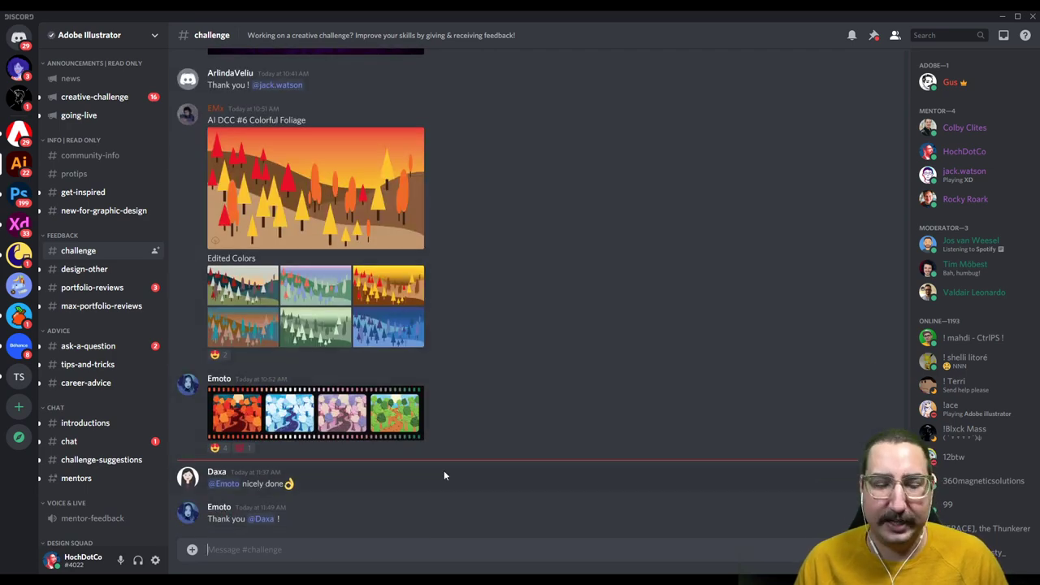
click(364, 549)
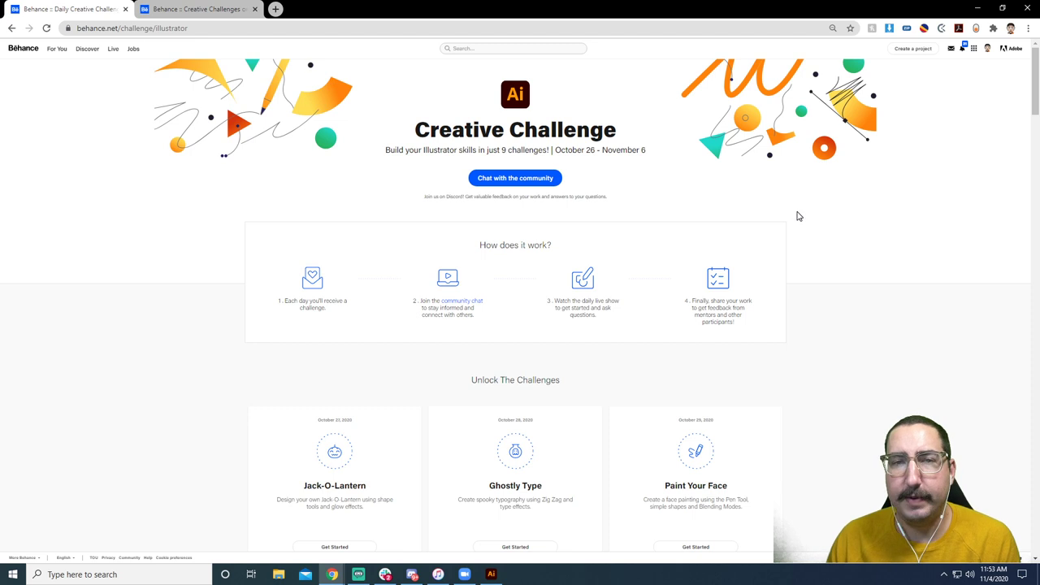
Scroll the Behance Illustrator challenge page down to the unlocked challenges, Jack-O-Lantern through Colorful Foliage.
scroll(797, 216, down, 3)
scroll(799, 217, down, 1)
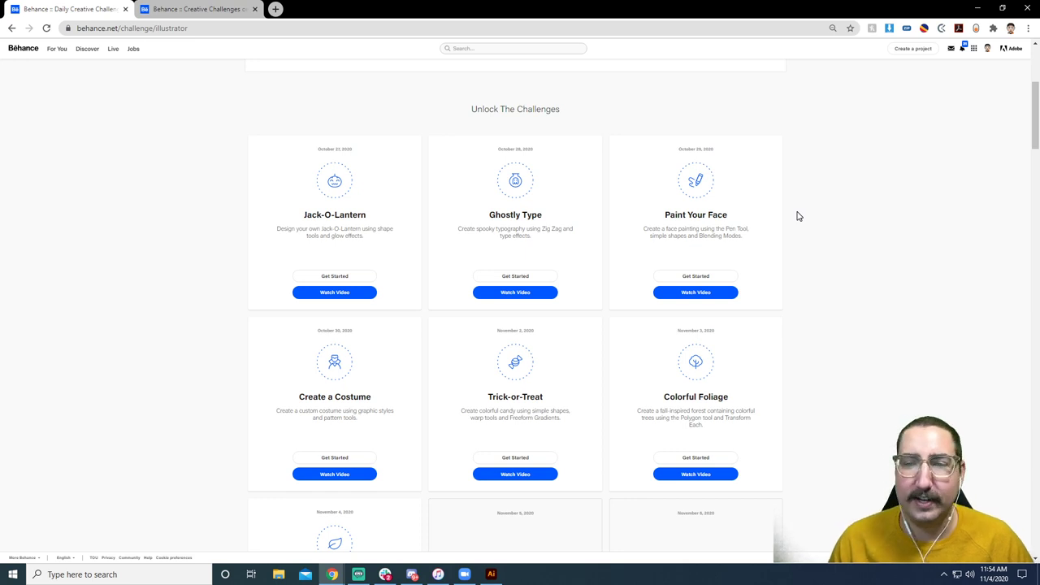
Scroll further down until the Falling Leaf Brush challenge card is visible.
scroll(798, 216, down, 2)
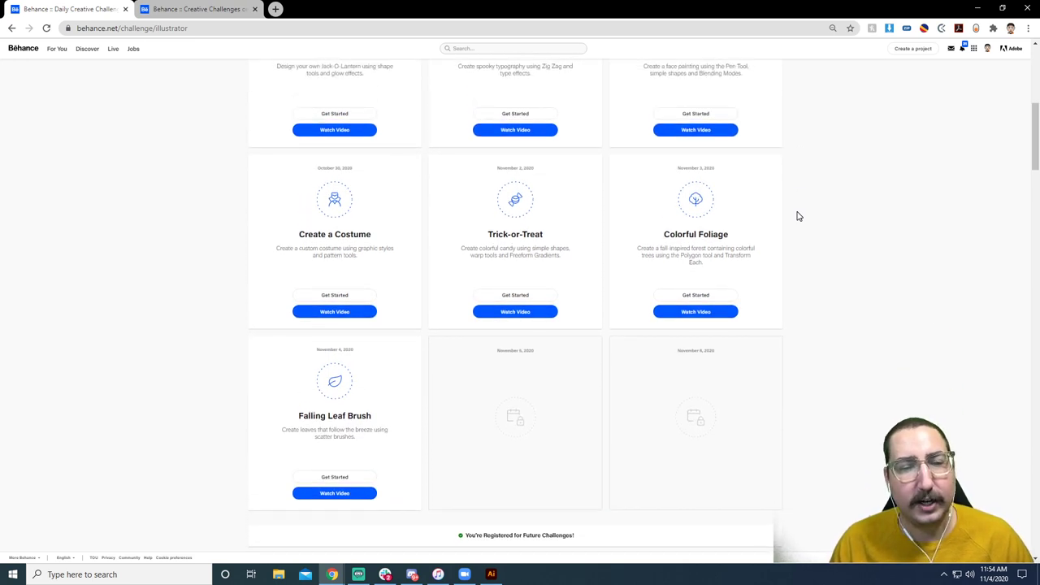